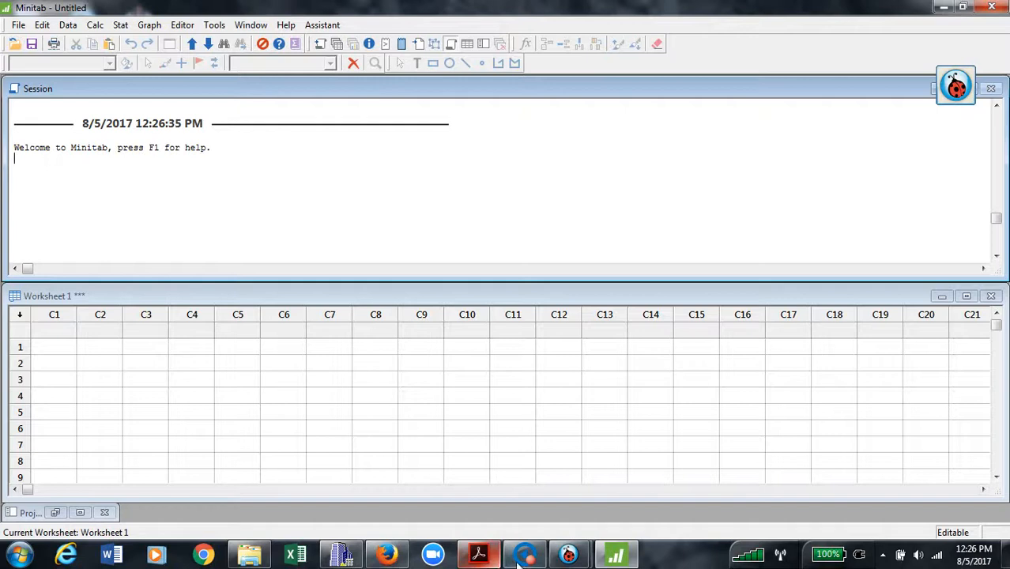
Bring the Ladibug camera window showing the assignment sheet in front of Minitab.
{"action": "mouse_move", "coordinate": [574, 559]}
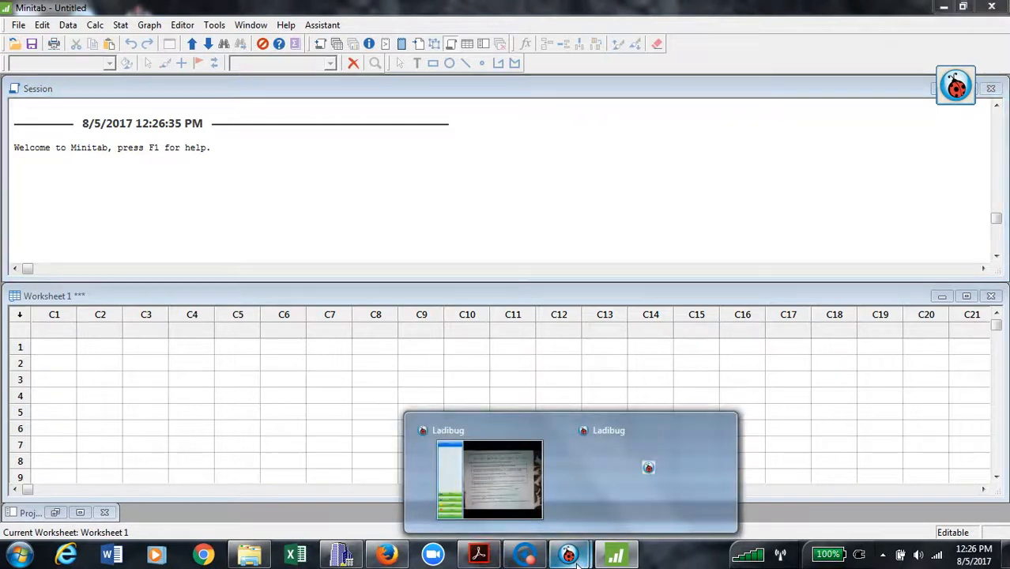
{"action": "left_click", "coordinate": [517, 495]}
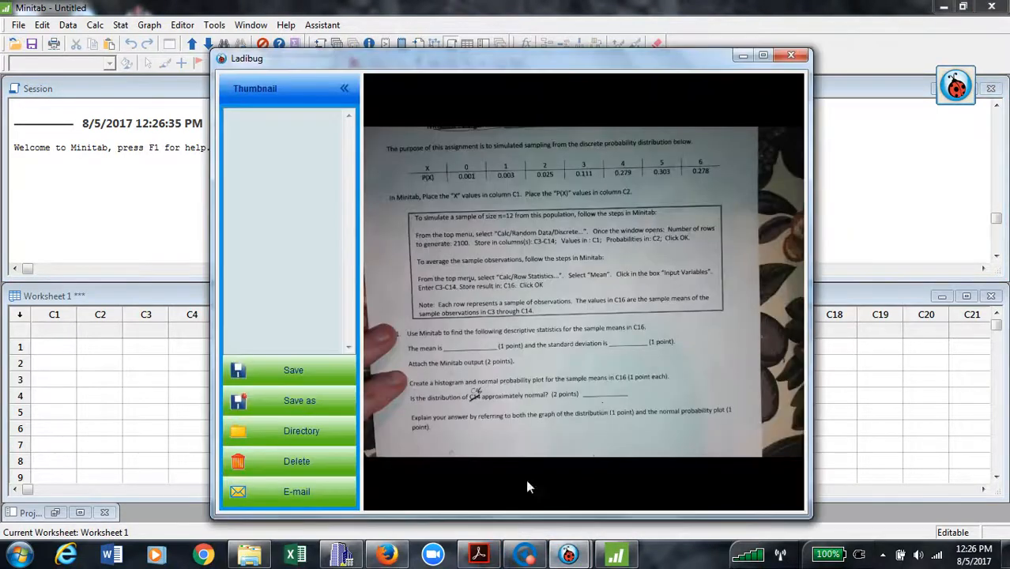
Read the assignment in the maximized Ladibug view, then return to Minitab's cell C1 row 1.
{"action": "left_click", "coordinate": [763, 56]}
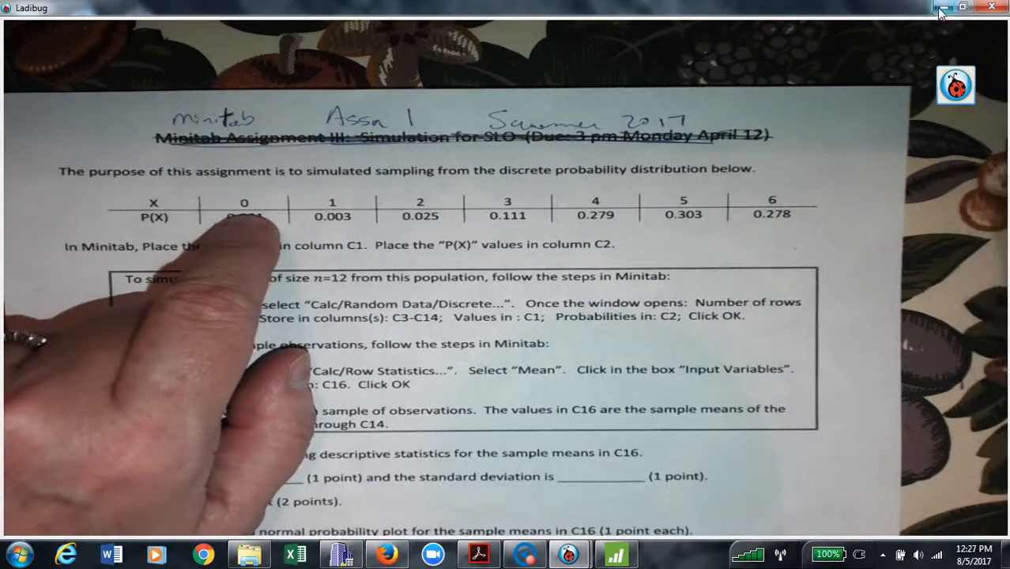
{"action": "left_click", "coordinate": [616, 555]}
{"action": "left_click", "coordinate": [64, 361]}
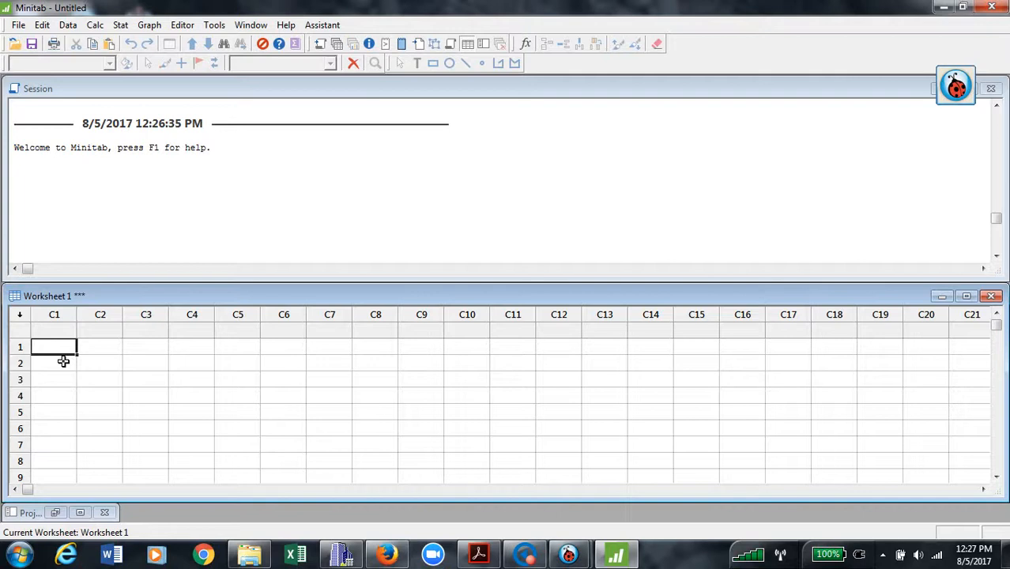
Enter the X values 0 through 6 down column C1.
{"action": "type", "text": "0"}
{"action": "key", "text": "Return"}
{"action": "type", "text": "1"}
{"action": "key", "text": "Return"}
{"action": "type", "text": "2"}
{"action": "key", "text": "Return"}
{"action": "type", "text": "3"}
{"action": "key", "text": "Return"}
{"action": "type", "text": "4"}
{"action": "key", "text": "Return"}
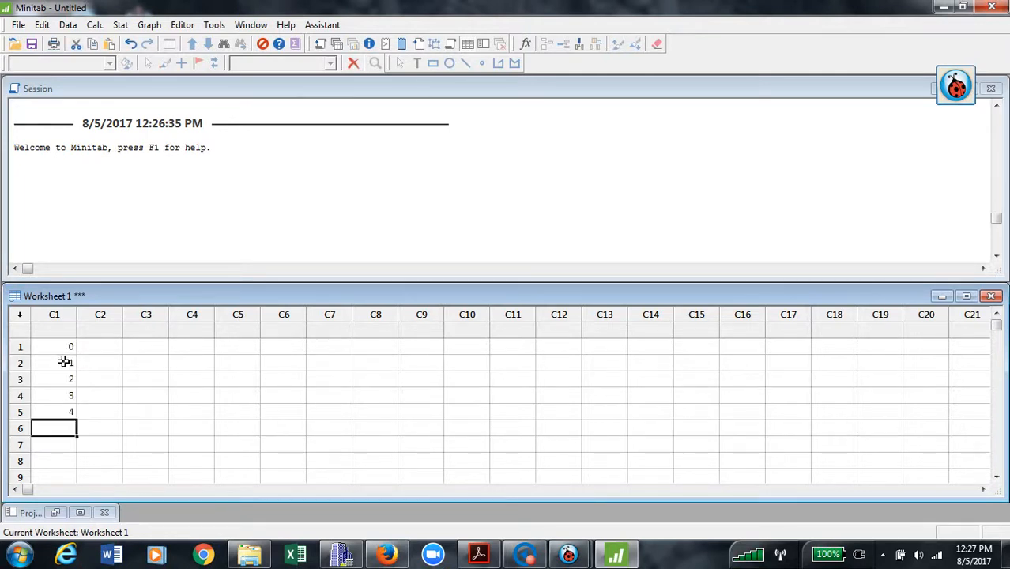
{"action": "type", "text": "5"}
{"action": "key", "text": "Return"}
{"action": "type", "text": "6"}
{"action": "key", "text": "Return"}
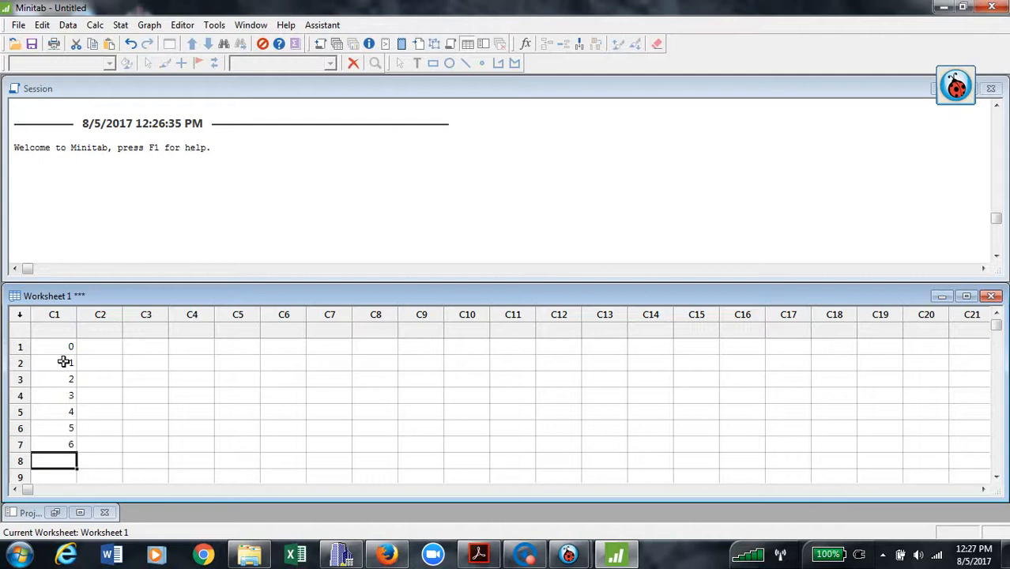
Enter probabilities .001, .003, .025, .111, .279, .303, .278 down column C2.
{"action": "key", "text": "Right"}
{"action": "key", "text": "Up"}
{"action": "key", "text": "Up"}
{"action": "key", "text": "Up"}
{"action": "key", "text": "Up"}
{"action": "key", "text": "Up"}
{"action": "key", "text": "Up"}
{"action": "key", "text": "Up"}
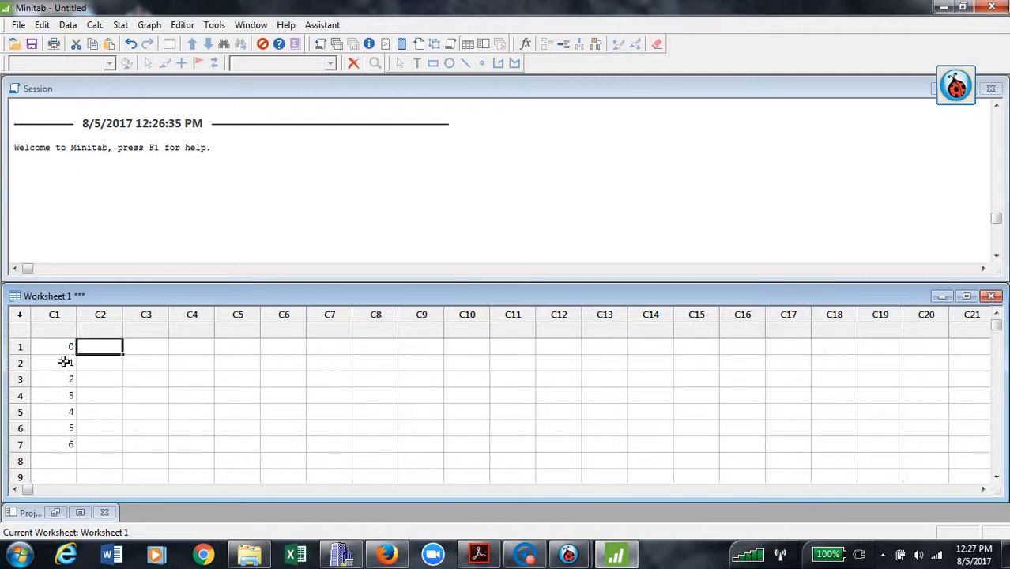
{"action": "type", "text": "."}
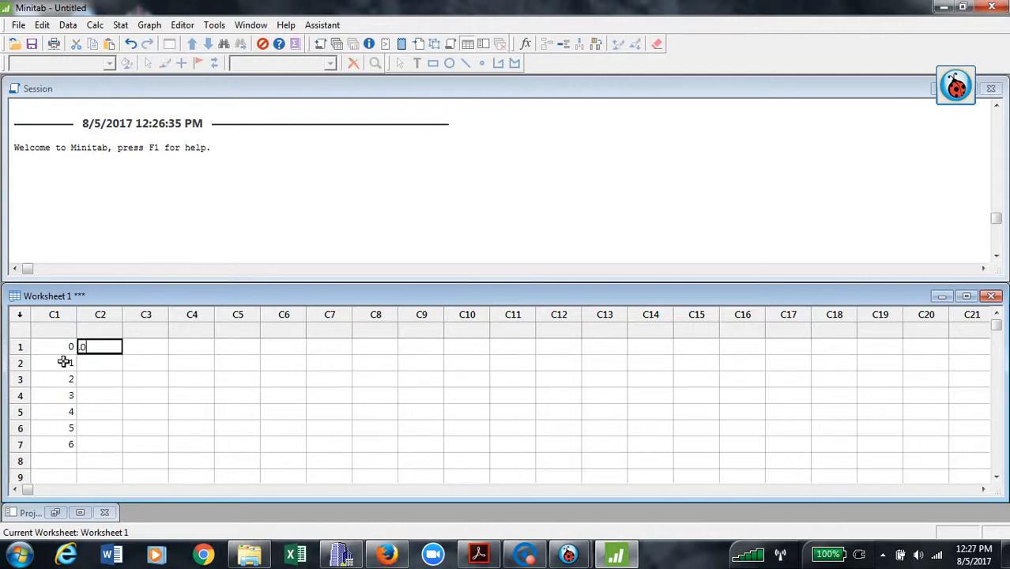
{"action": "type", "text": "001"}
{"action": "key", "text": "Return"}
{"action": "type", "text": ".003"}
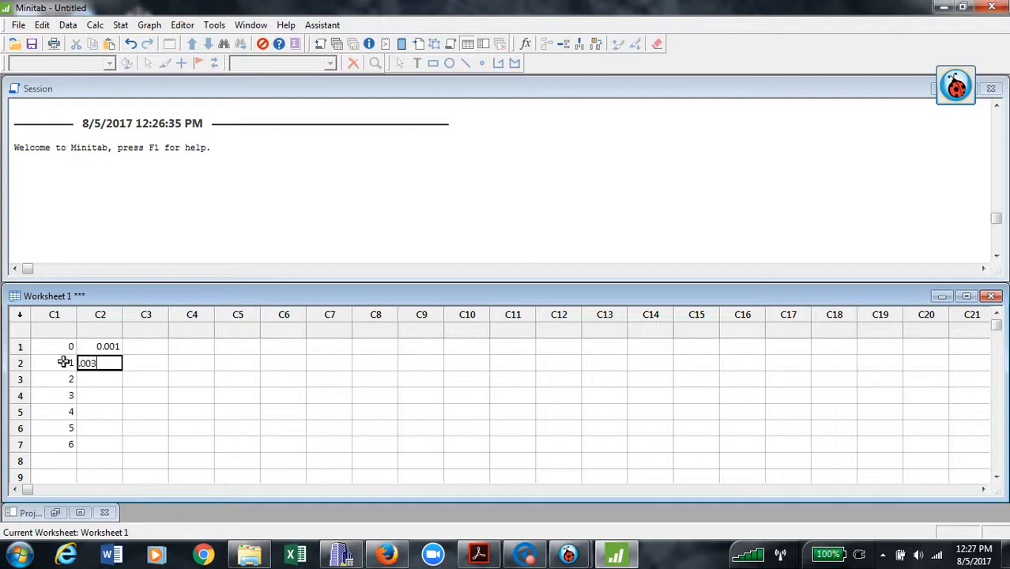
{"action": "key", "text": "Return"}
{"action": "type", "text": "."}
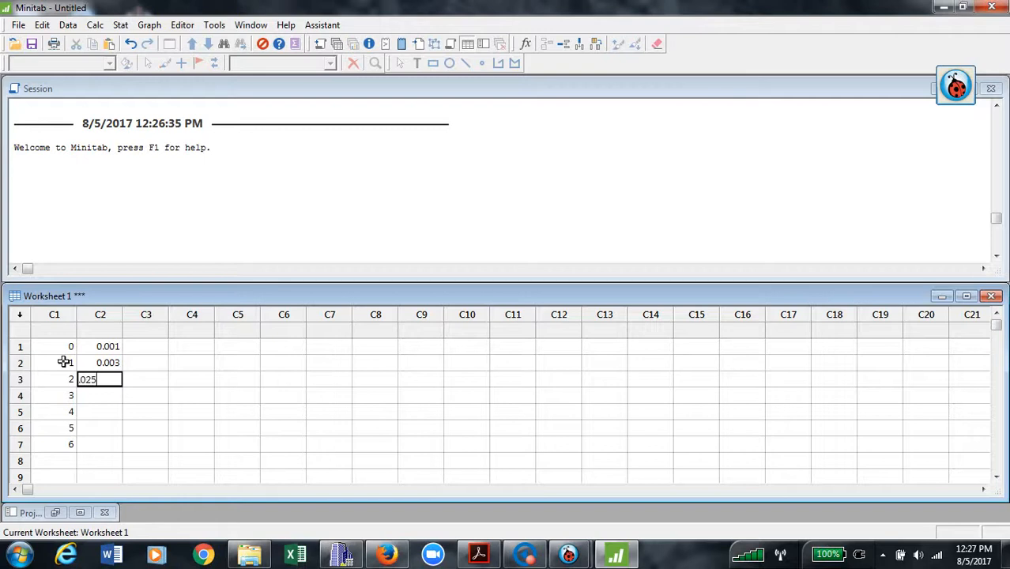
{"action": "type", "text": "025"}
{"action": "key", "text": "Return"}
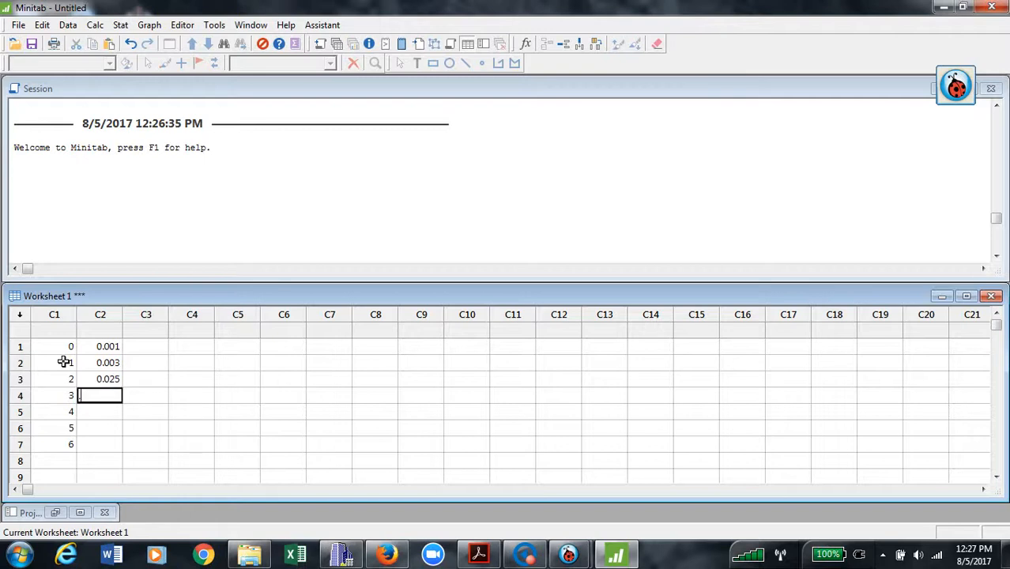
{"action": "key", "text": "Return"}
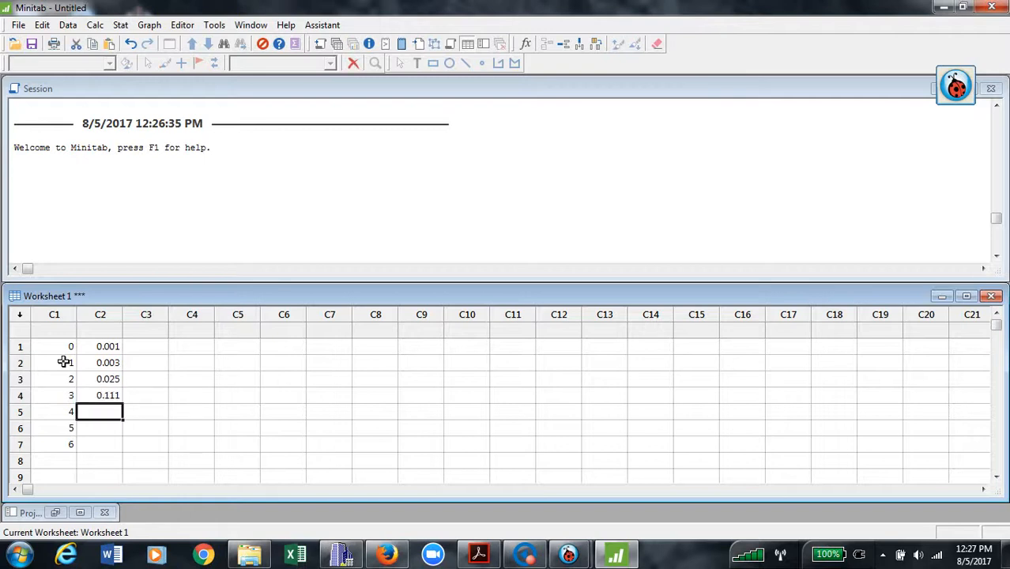
{"action": "type", "text": "."}
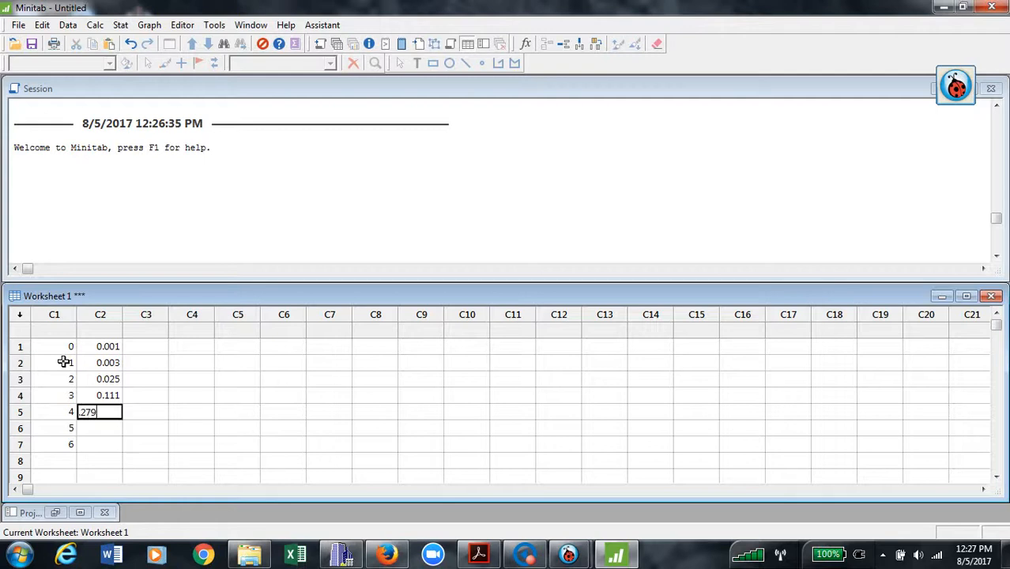
{"action": "type", "text": "279"}
{"action": "key", "text": "Return"}
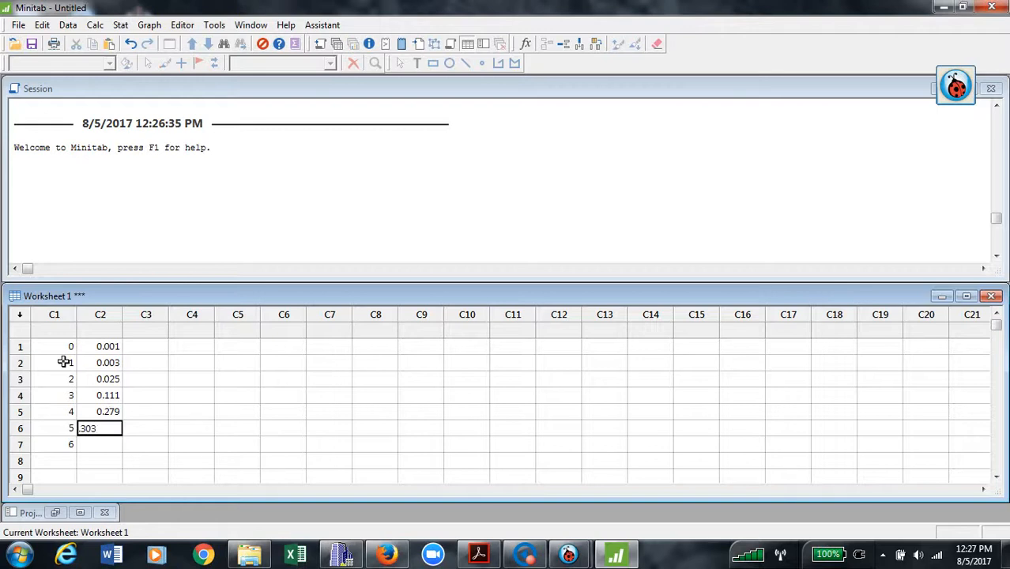
{"action": "key", "text": "Return"}
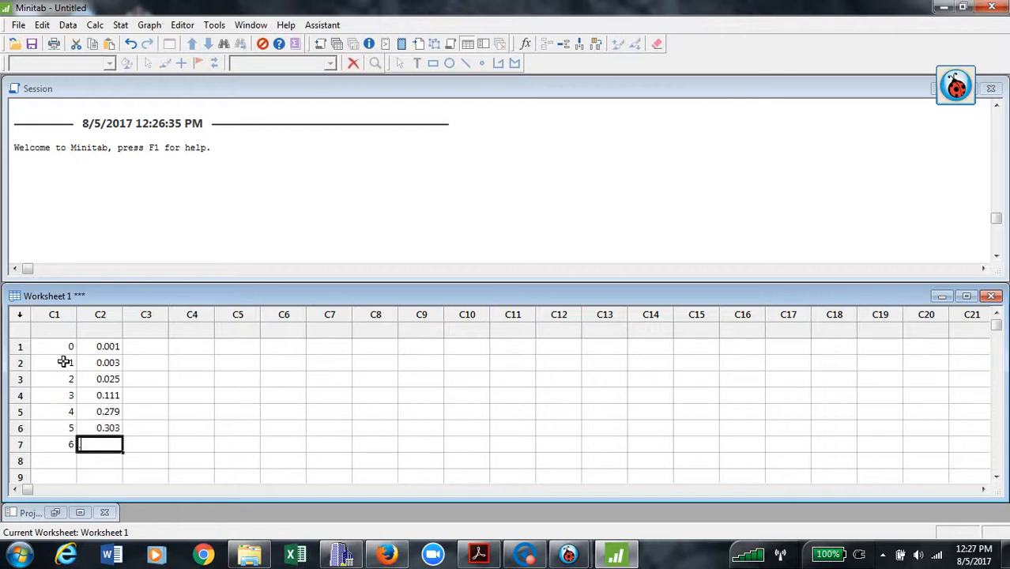
{"action": "type", "text": ".278"}
{"action": "key", "text": "Return"}
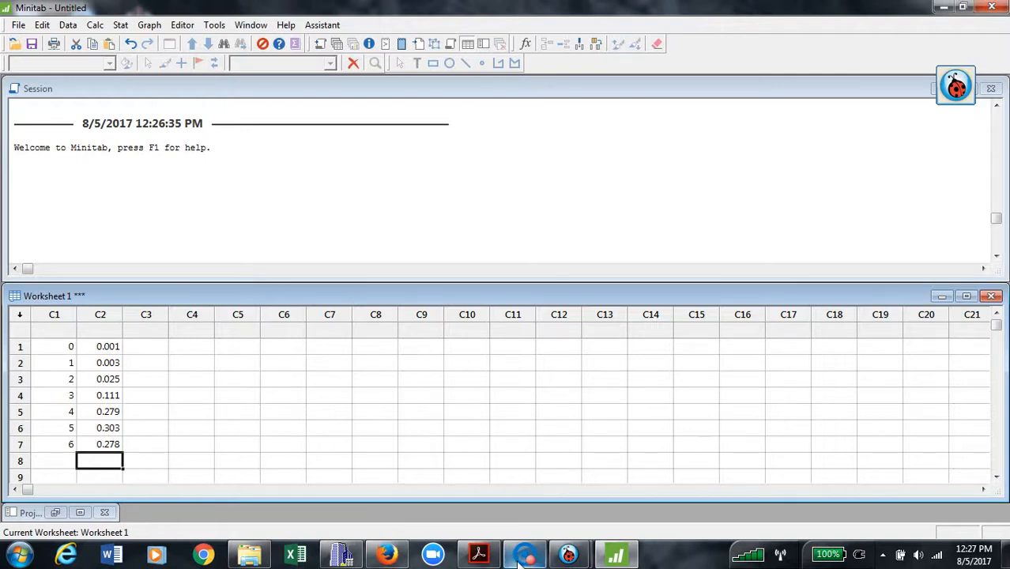
Bring the Ladibug camera view of the assignment back in front.
{"action": "mouse_move", "coordinate": [520, 559]}
{"action": "mouse_move", "coordinate": [569, 556]}
{"action": "left_click", "coordinate": [648, 466]}
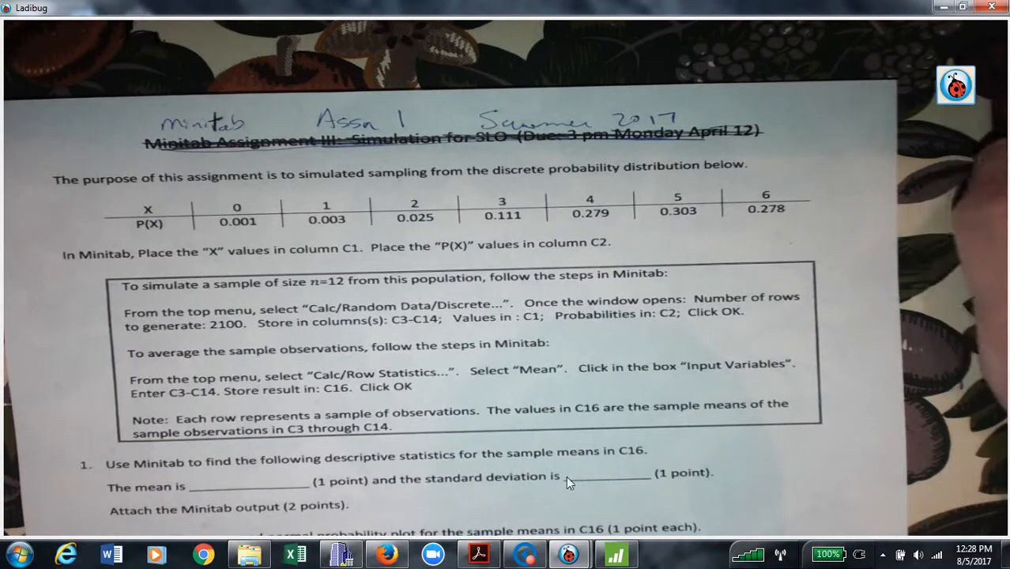
Switch back to the Minitab worksheet holding the C1 values and C2 probabilities.
{"action": "left_click", "coordinate": [619, 558]}
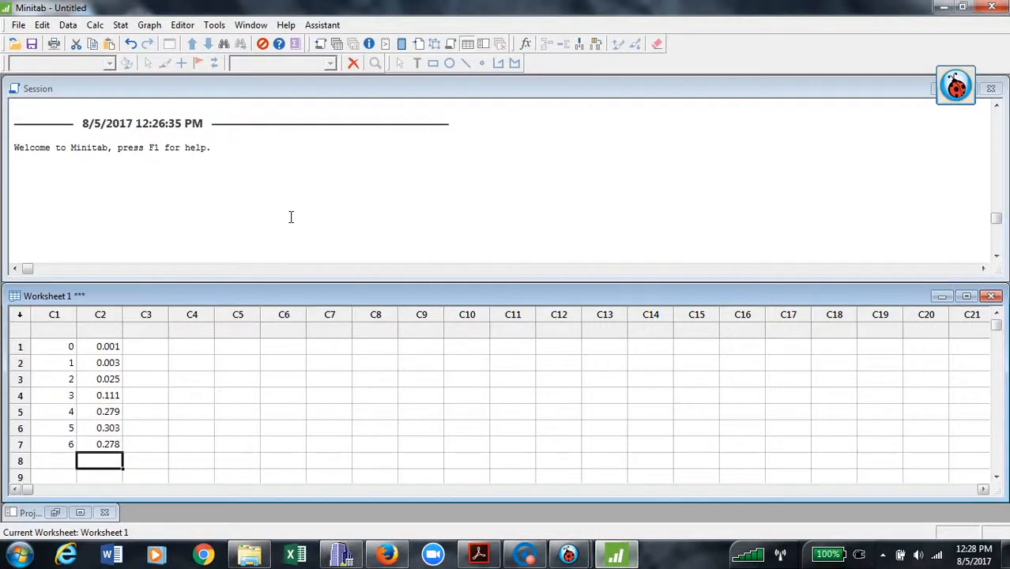
Open the Calc > Random Data > Discrete dialog, then bring the Ladibug assignment view forward.
{"action": "left_click", "coordinate": [94, 25]}
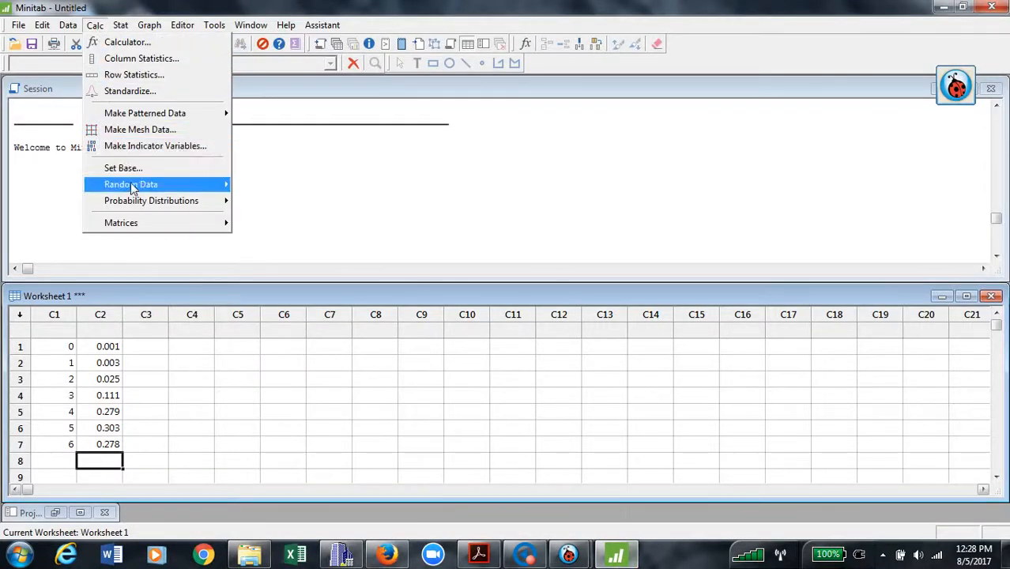
{"action": "mouse_move", "coordinate": [131, 184]}
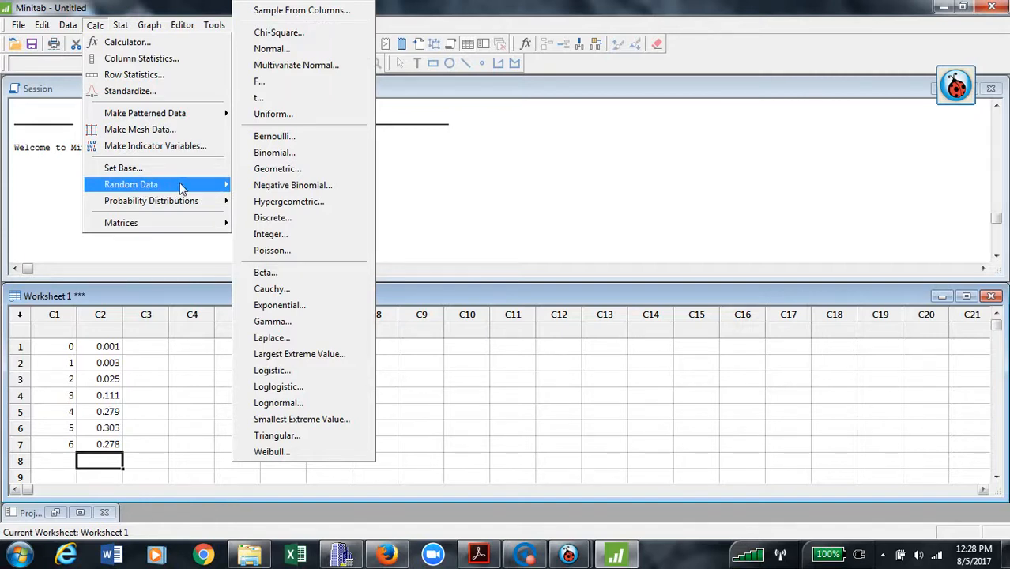
{"action": "left_click", "coordinate": [299, 225]}
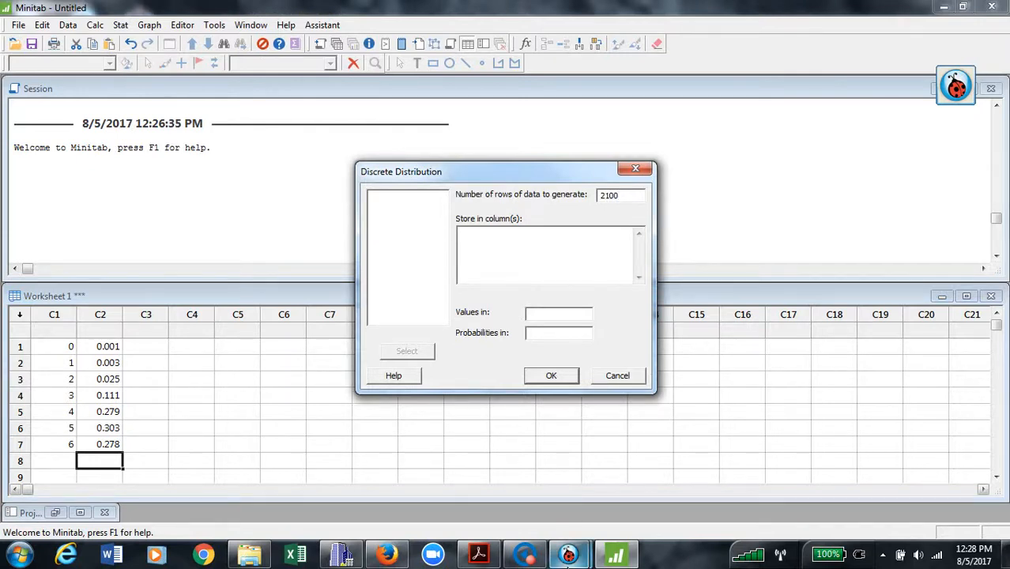
{"action": "mouse_move", "coordinate": [569, 553]}
{"action": "left_click", "coordinate": [530, 497]}
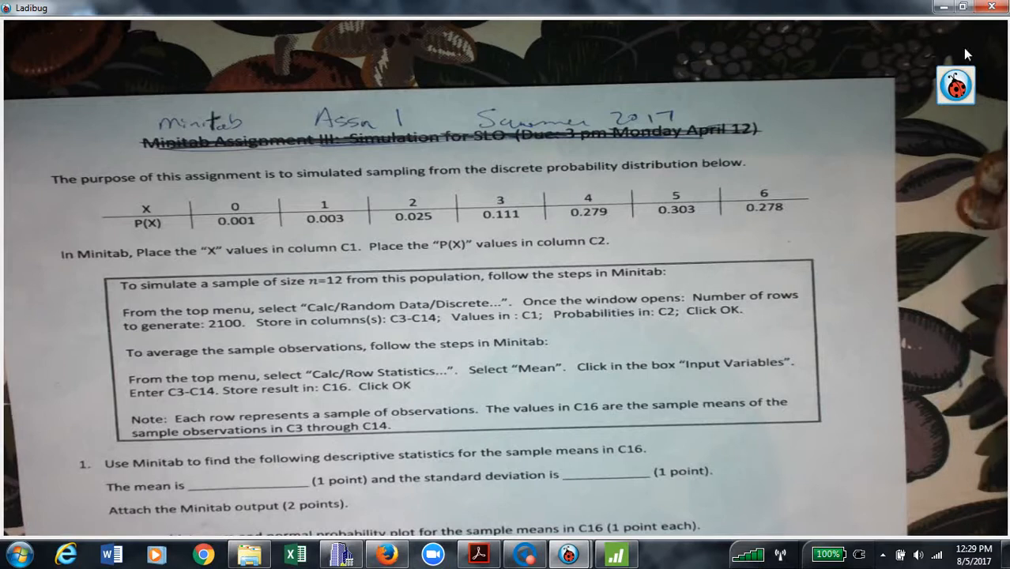
Return to Minitab and its open Discrete Distribution dialog.
{"action": "left_click", "coordinate": [613, 558]}
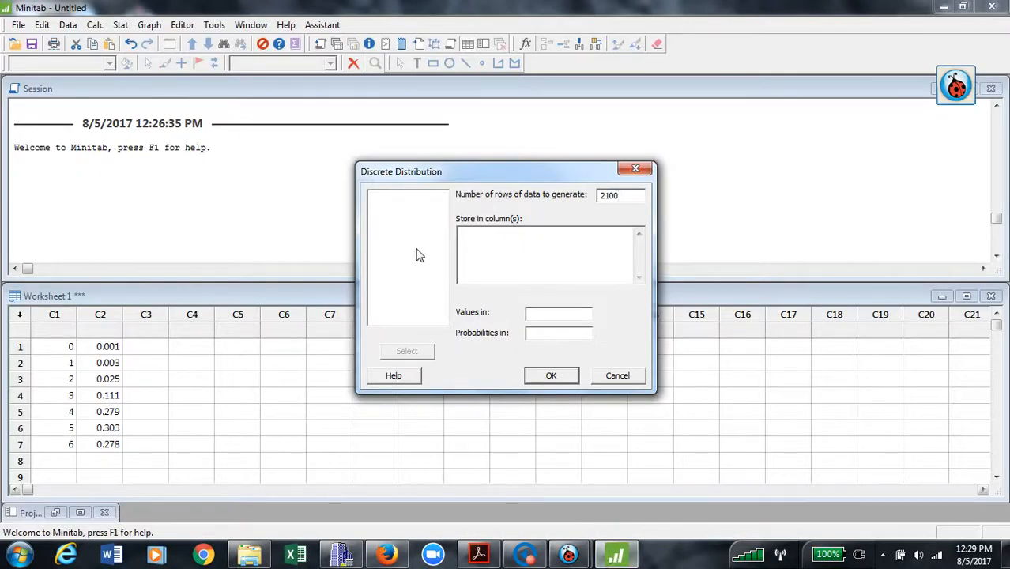
Generate 2100 samples into C3–C14 using values in C1 and probabilities in C2.
{"action": "left_click", "coordinate": [527, 253]}
{"action": "type", "text": "4"}
{"action": "type", "text": "C"}
{"action": "left_click", "coordinate": [556, 335]}
{"action": "type", "text": "C2"}
{"action": "left_click", "coordinate": [574, 382]}
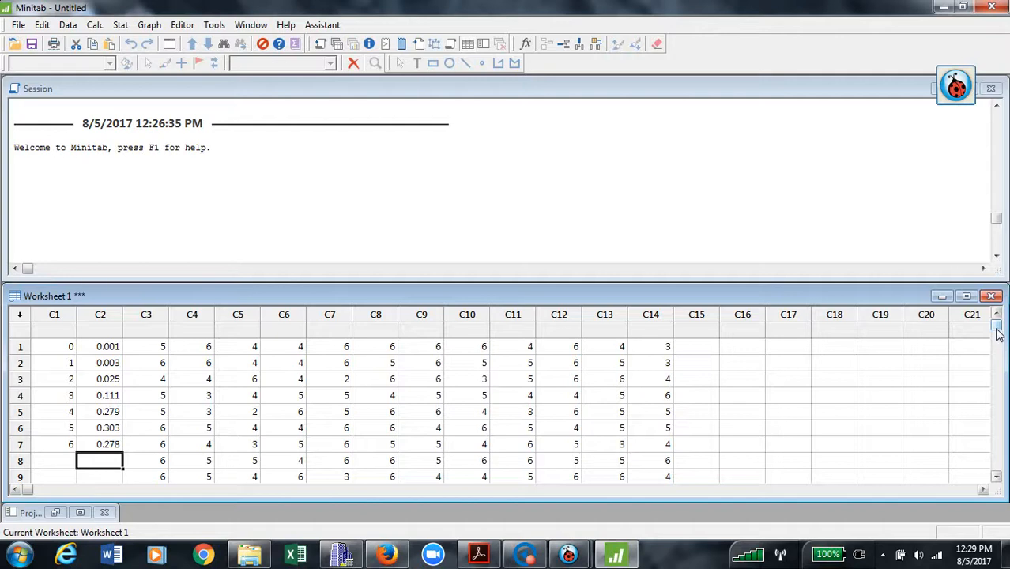
{"action": "left_click_drag", "start_coordinate": [998, 333], "coordinate": [996, 452]}
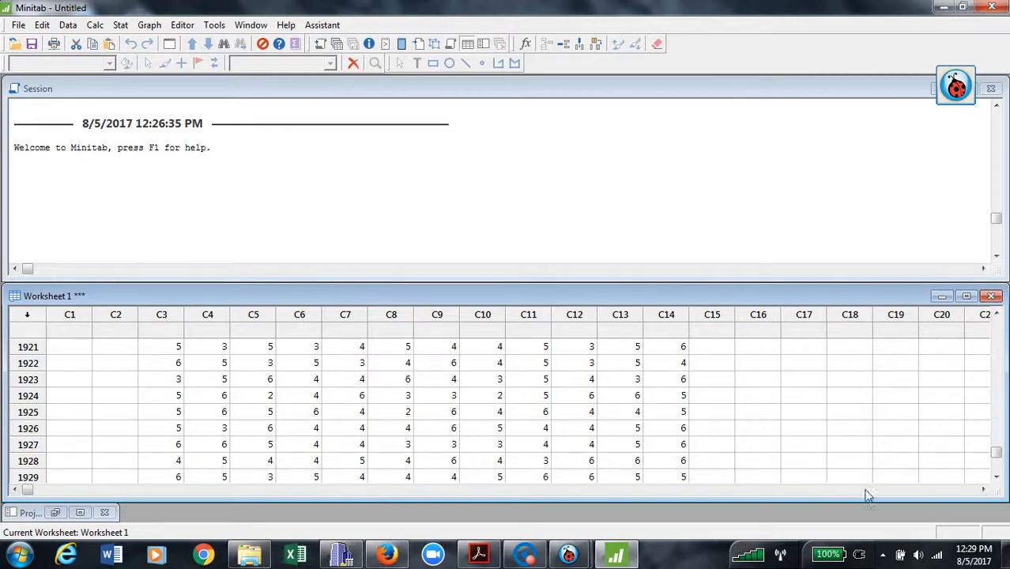
{"action": "left_click_drag", "start_coordinate": [996, 453], "coordinate": [1000, 327]}
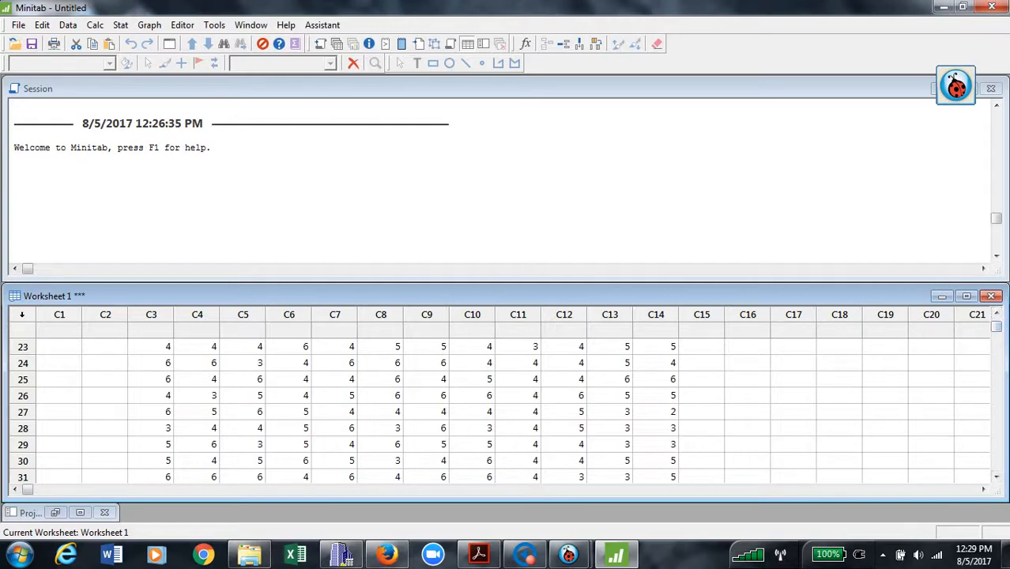
{"action": "left_click_drag", "start_coordinate": [1000, 332], "coordinate": [998, 322]}
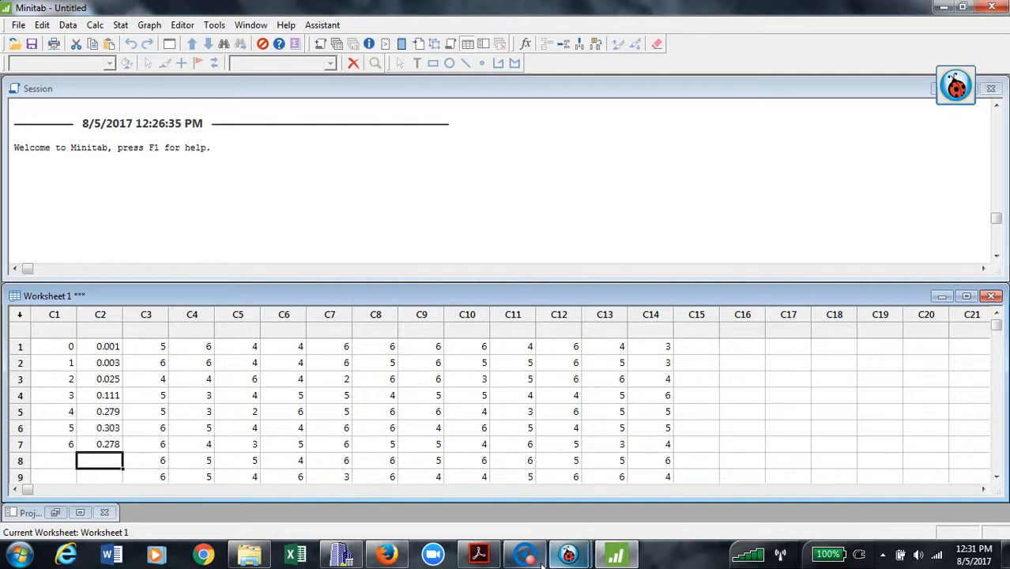
{"action": "mouse_move", "coordinate": [569, 553]}
{"action": "left_click", "coordinate": [489, 486]}
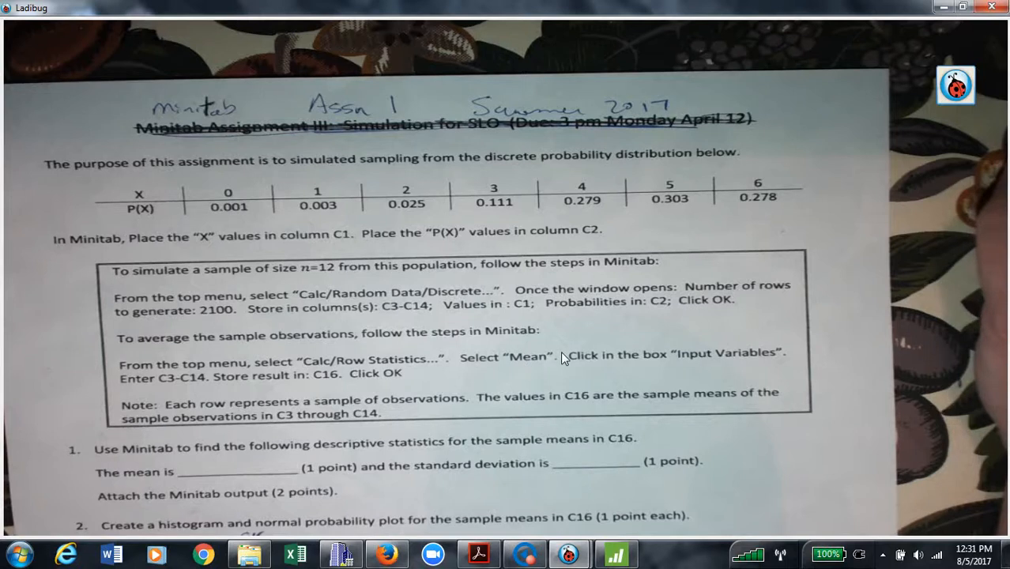
{"action": "left_click", "coordinate": [615, 557]}
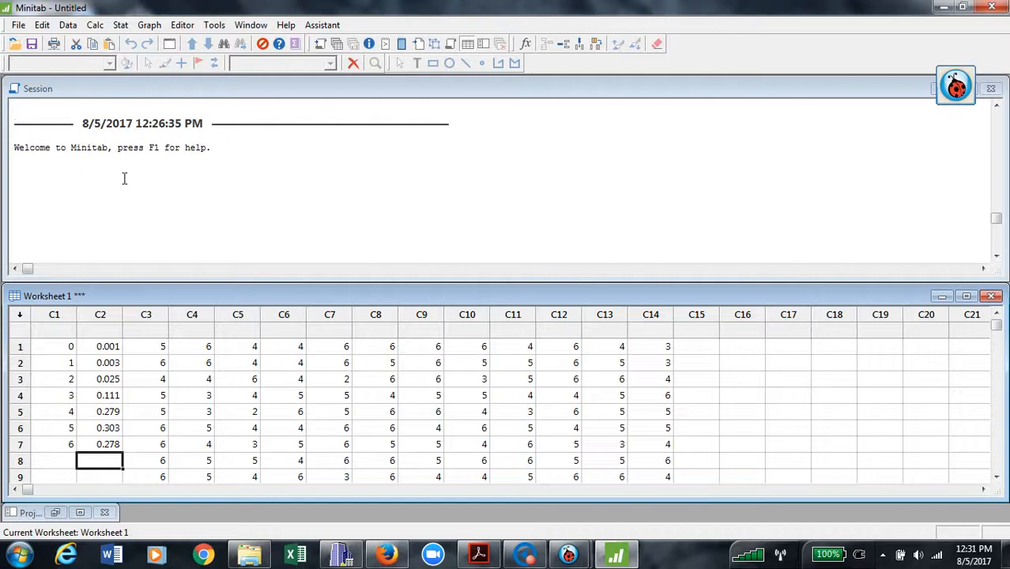
Open the Row Statistics dialog from the Calc menu with Mean as the statistic.
{"action": "left_click", "coordinate": [95, 24]}
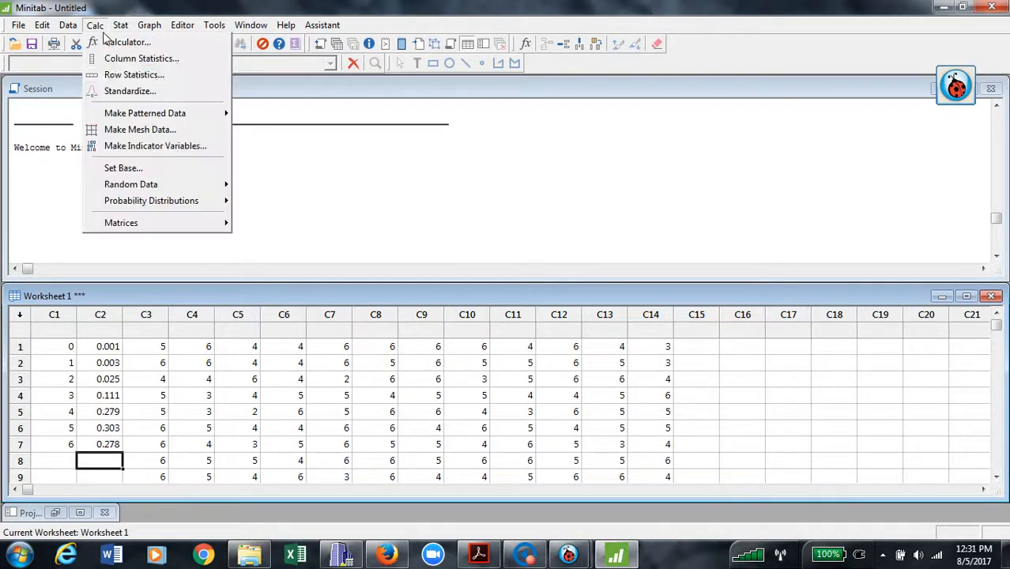
{"action": "left_click", "coordinate": [130, 75]}
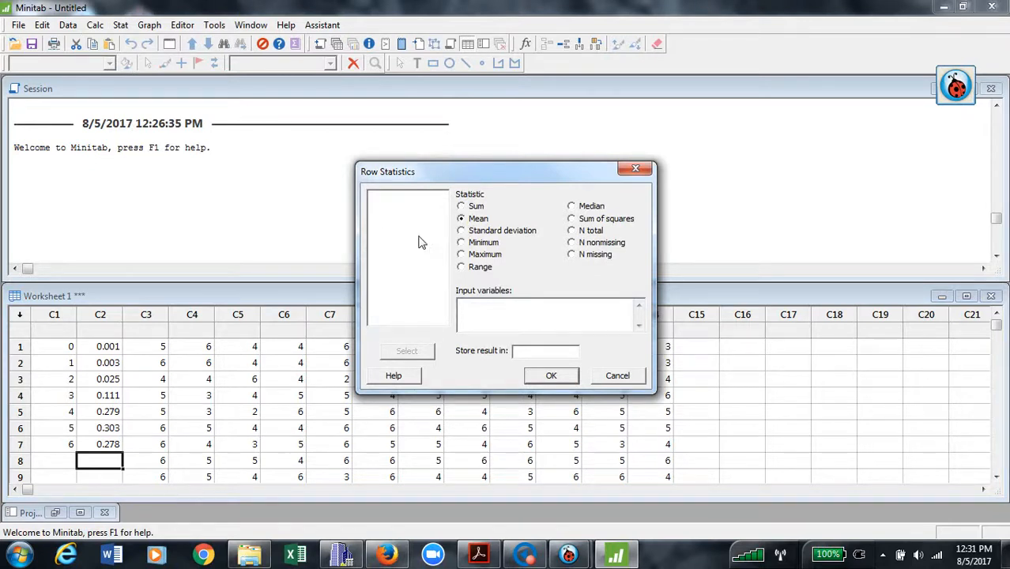
Store the row means of C3–C14 in column C16.
{"action": "left_click", "coordinate": [524, 321]}
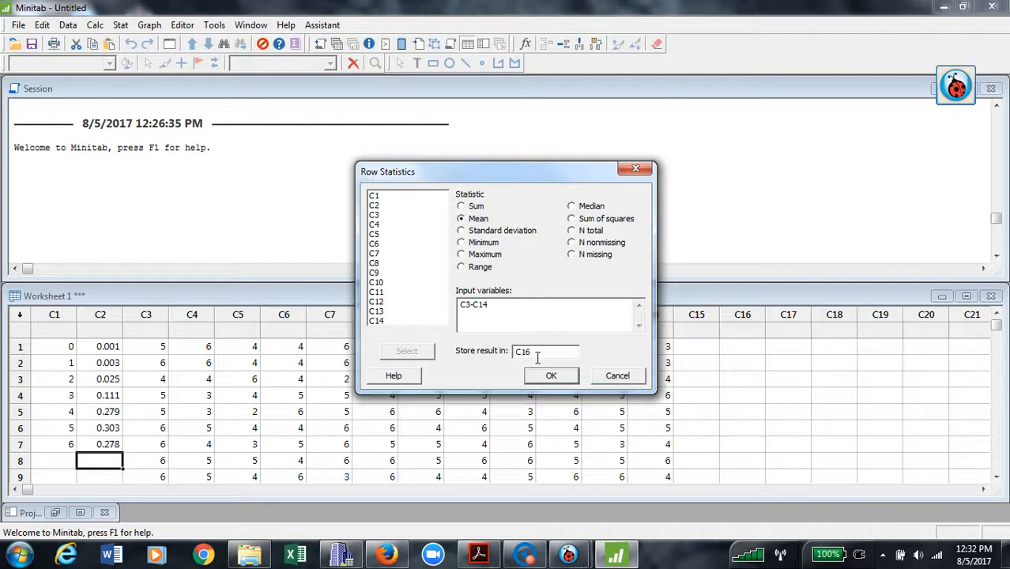
{"action": "left_click", "coordinate": [552, 378]}
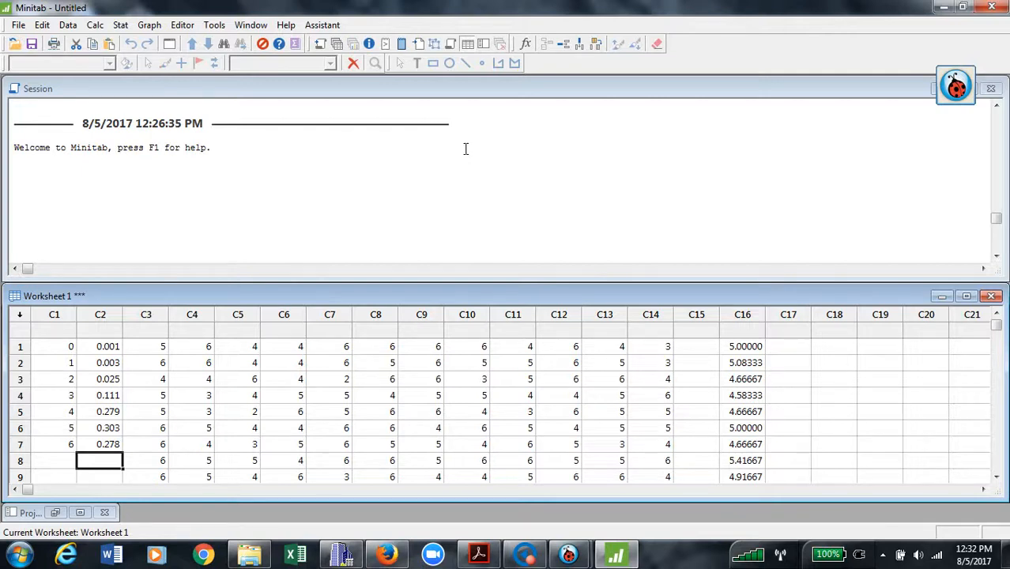
{"action": "left_click", "coordinate": [571, 556]}
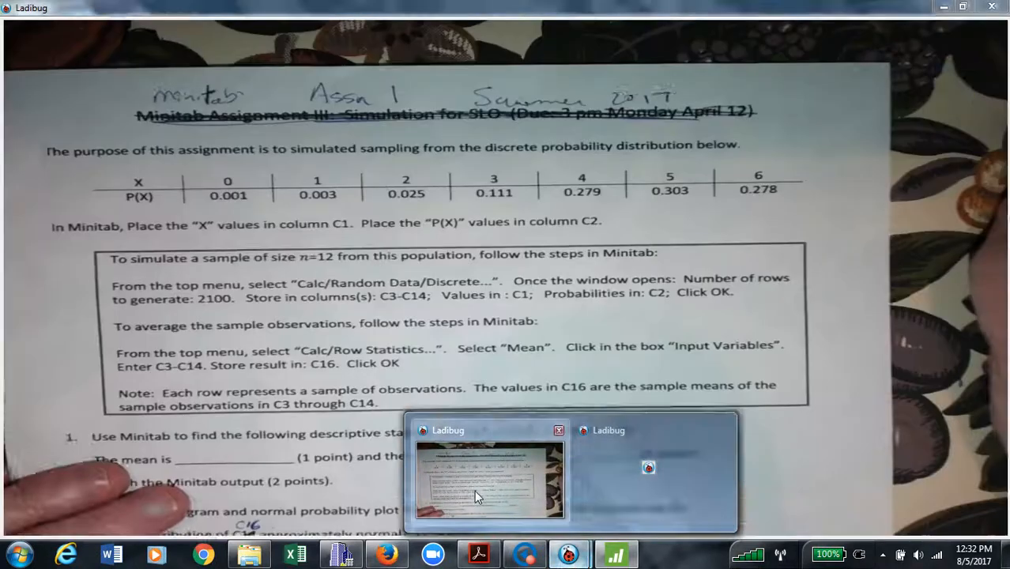
{"action": "left_click", "coordinate": [474, 490]}
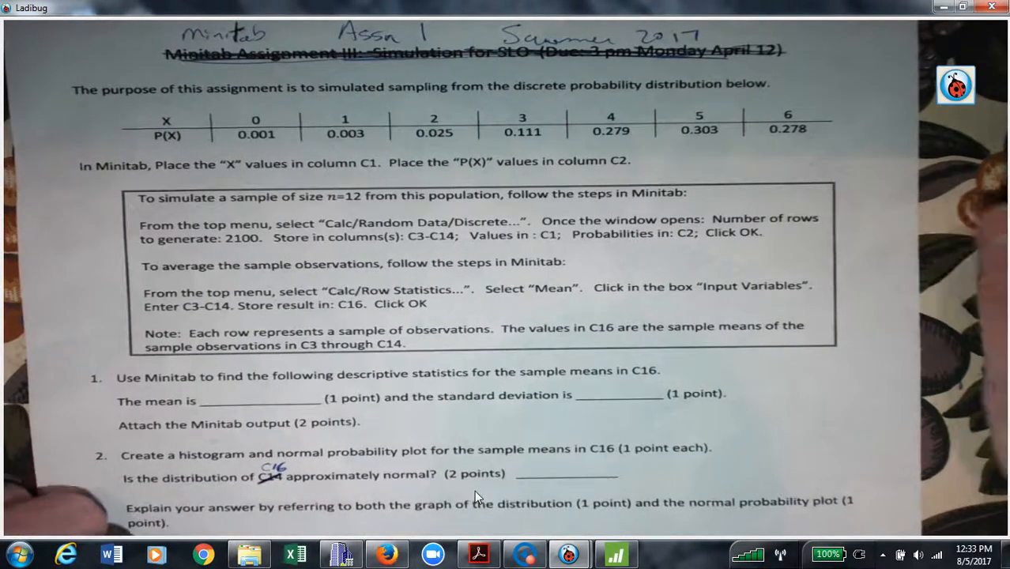
{"action": "left_click", "coordinate": [622, 555]}
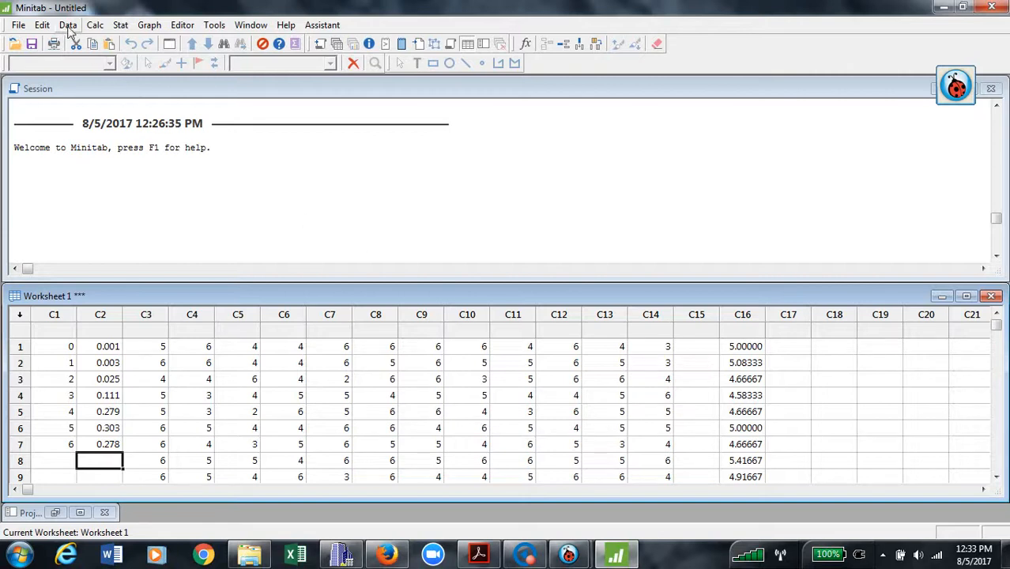
Compute the mean of column C16 with Column Statistics, giving 4.67643.
{"action": "left_click", "coordinate": [94, 26]}
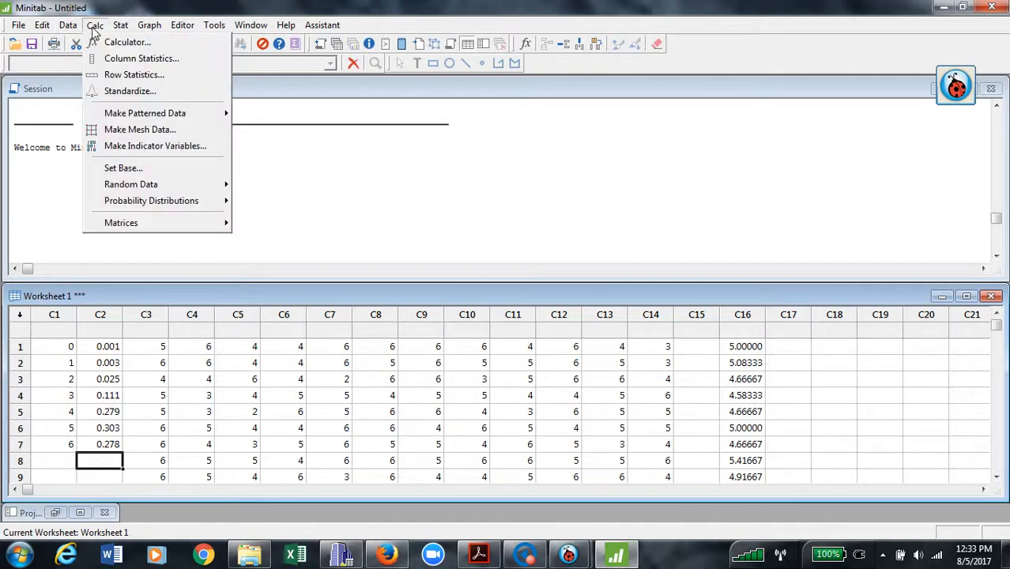
{"action": "left_click", "coordinate": [124, 60]}
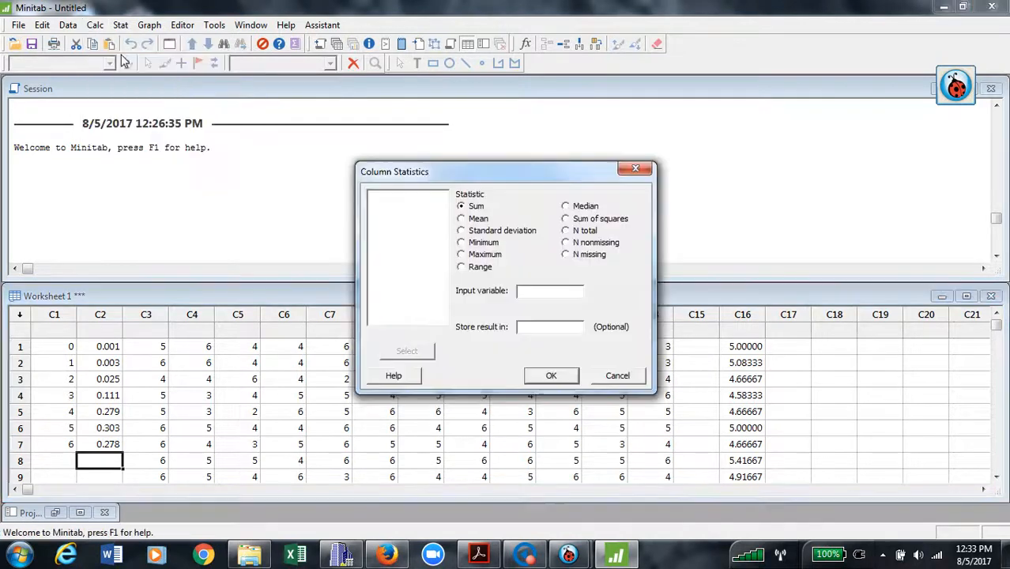
{"action": "left_click", "coordinate": [461, 219]}
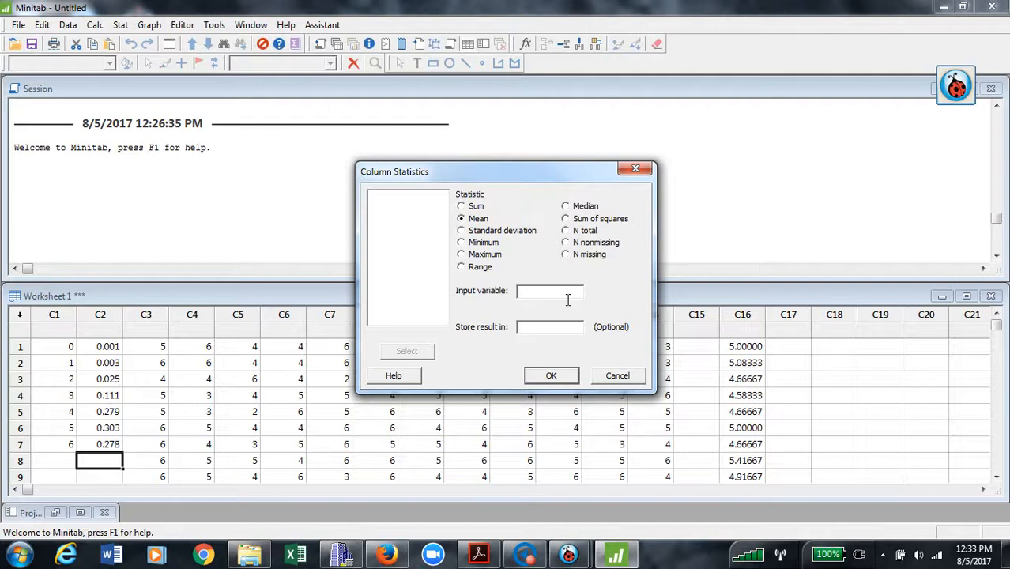
{"action": "left_click", "coordinate": [568, 294]}
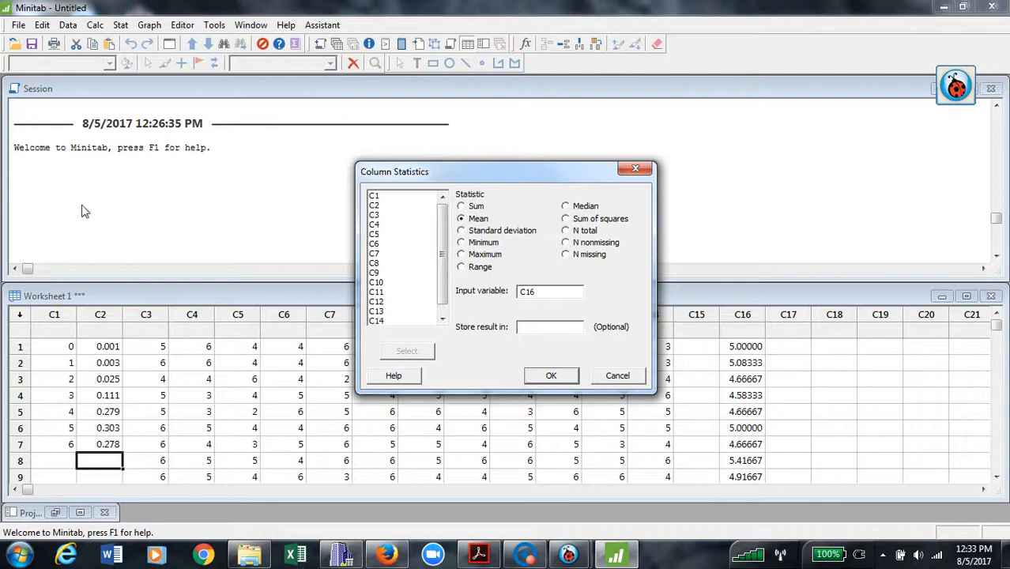
{"action": "left_click", "coordinate": [552, 376]}
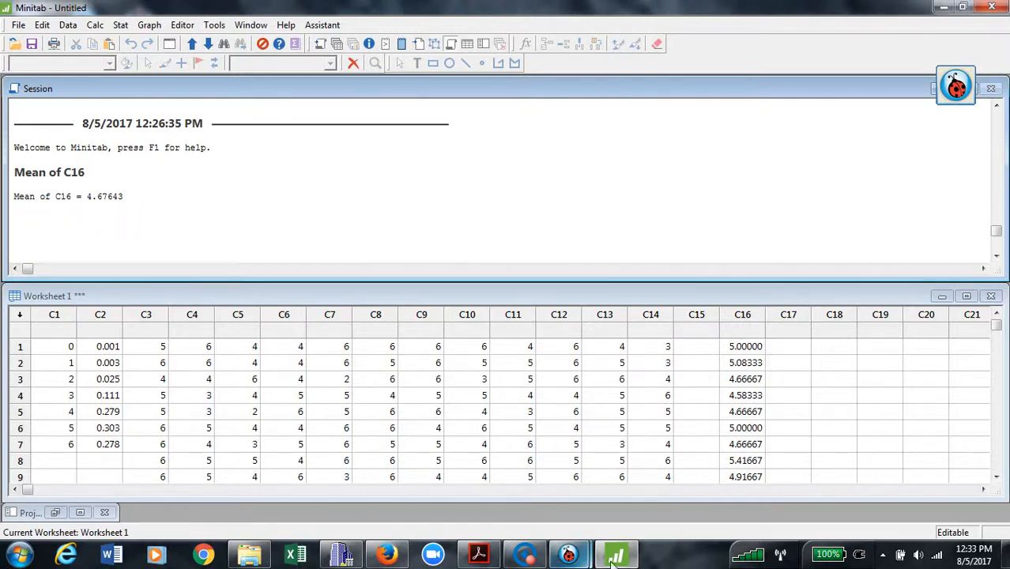
{"action": "mouse_move", "coordinate": [570, 556]}
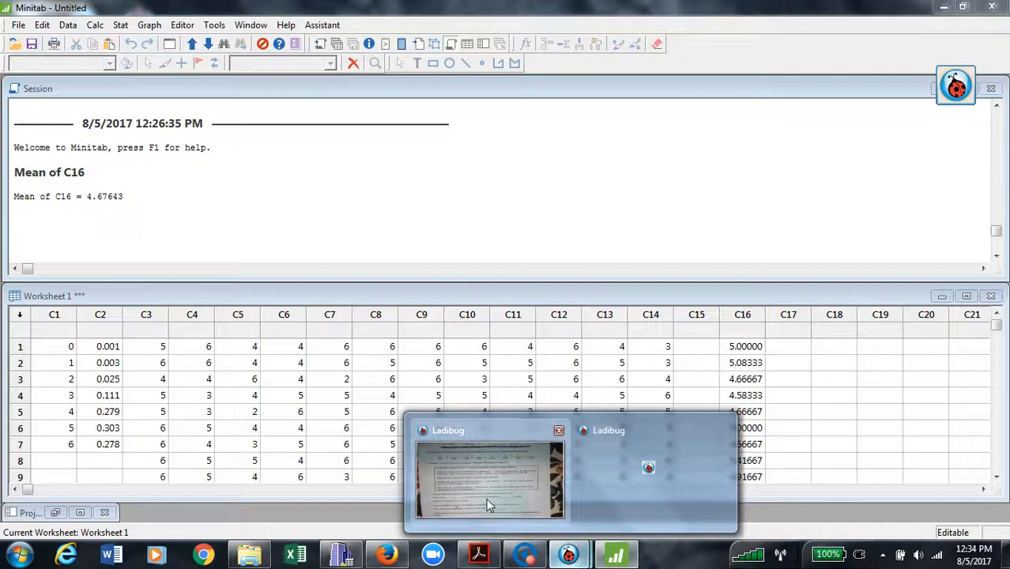
{"action": "left_click", "coordinate": [486, 498]}
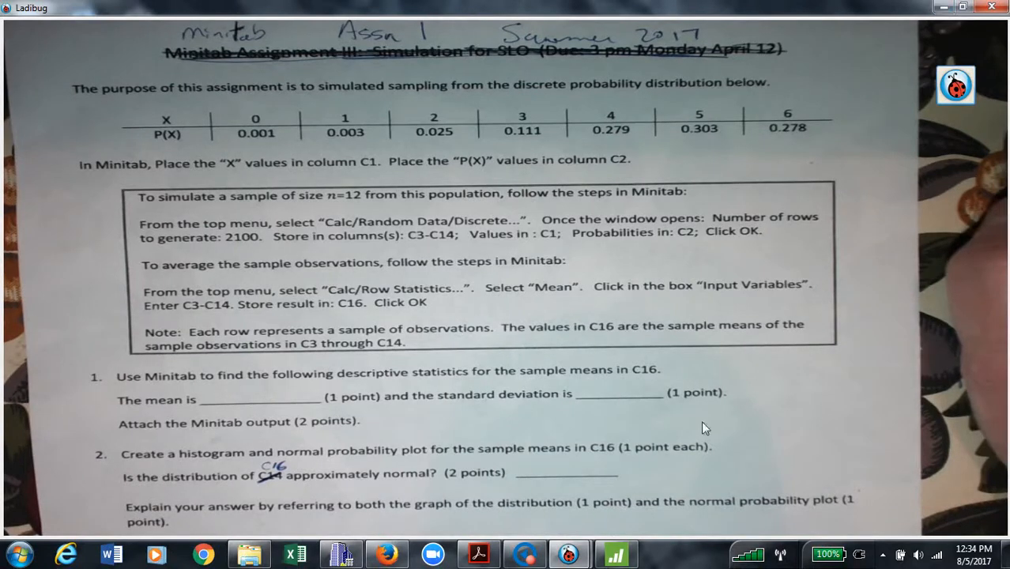
{"action": "left_click", "coordinate": [617, 556]}
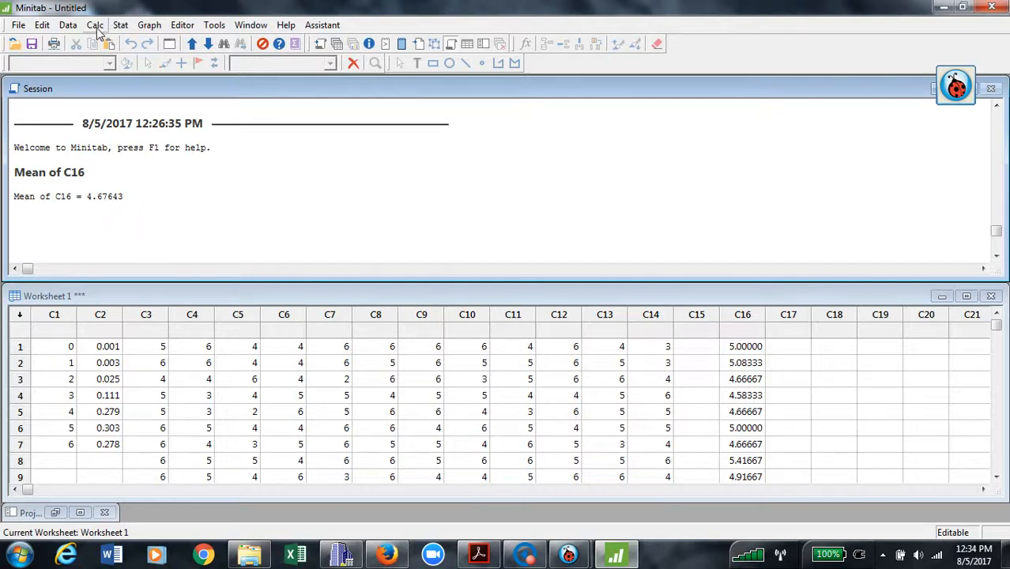
Compute the standard deviation of C16 with Column Statistics, giving 0.315083.
{"action": "left_click", "coordinate": [95, 26]}
{"action": "left_click", "coordinate": [118, 58]}
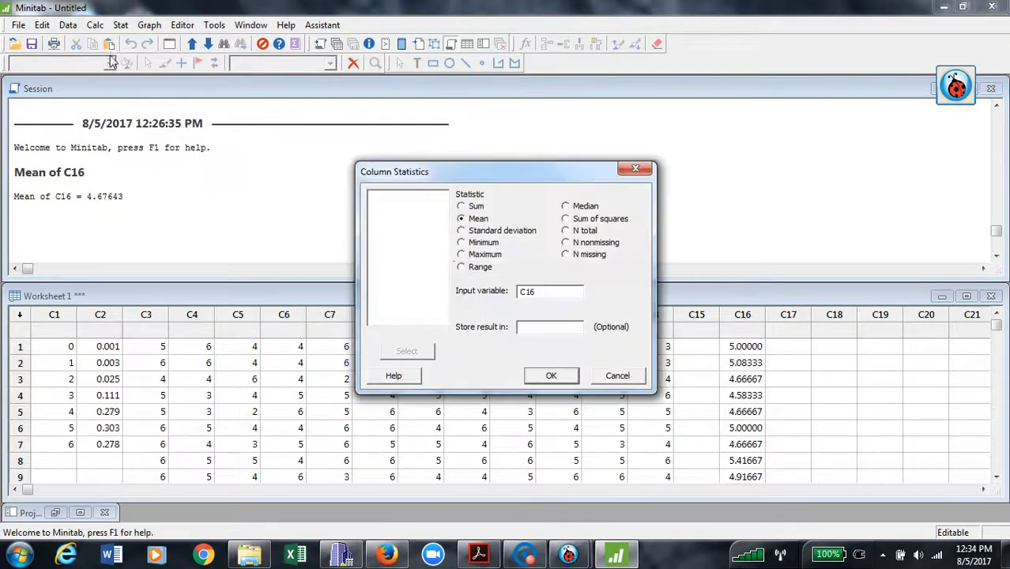
{"action": "left_click", "coordinate": [462, 231]}
{"action": "left_click", "coordinate": [566, 299]}
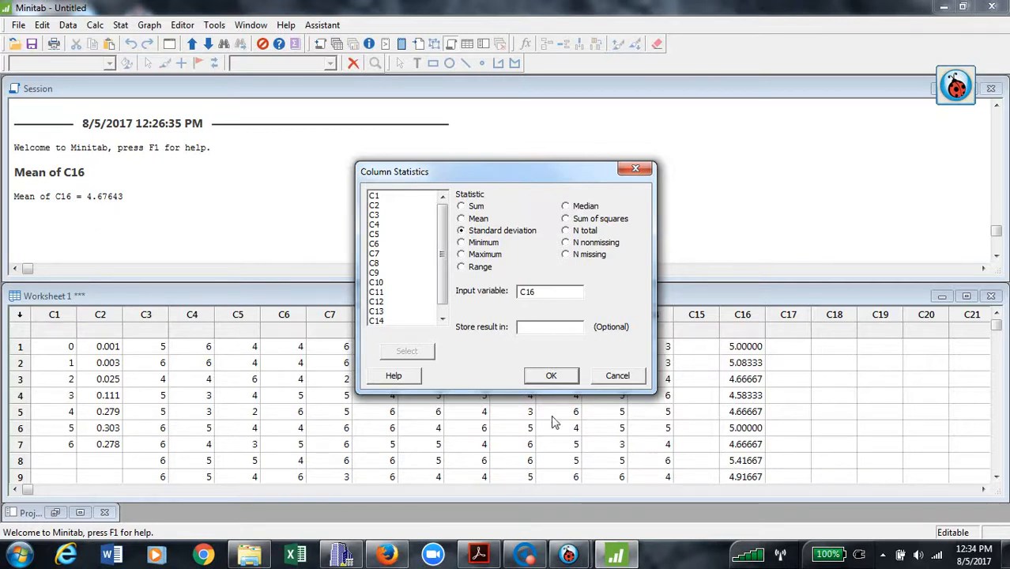
{"action": "left_click", "coordinate": [547, 380]}
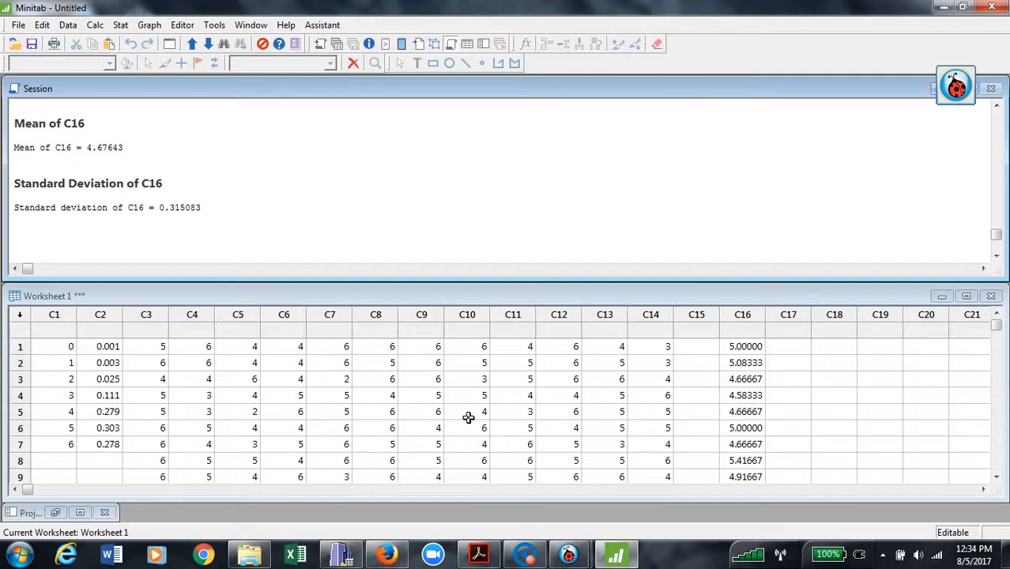
{"action": "mouse_move", "coordinate": [593, 563]}
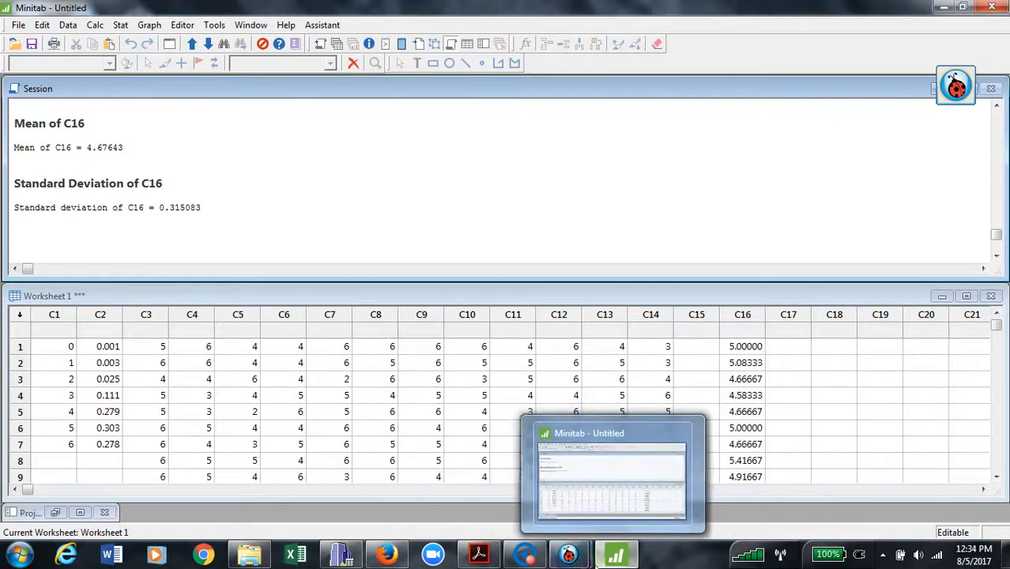
{"action": "left_click", "coordinate": [515, 486]}
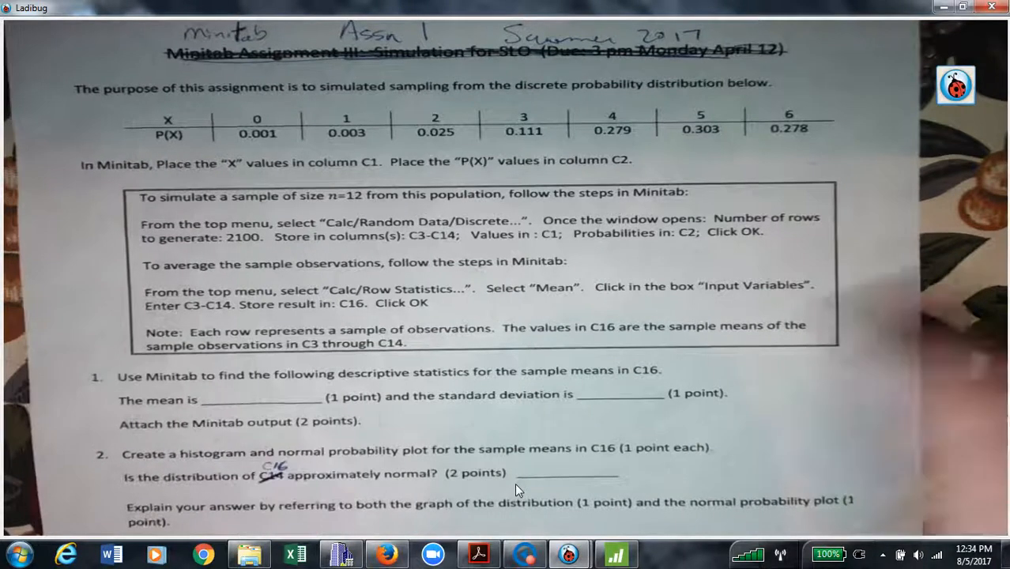
{"action": "left_click", "coordinate": [621, 556]}
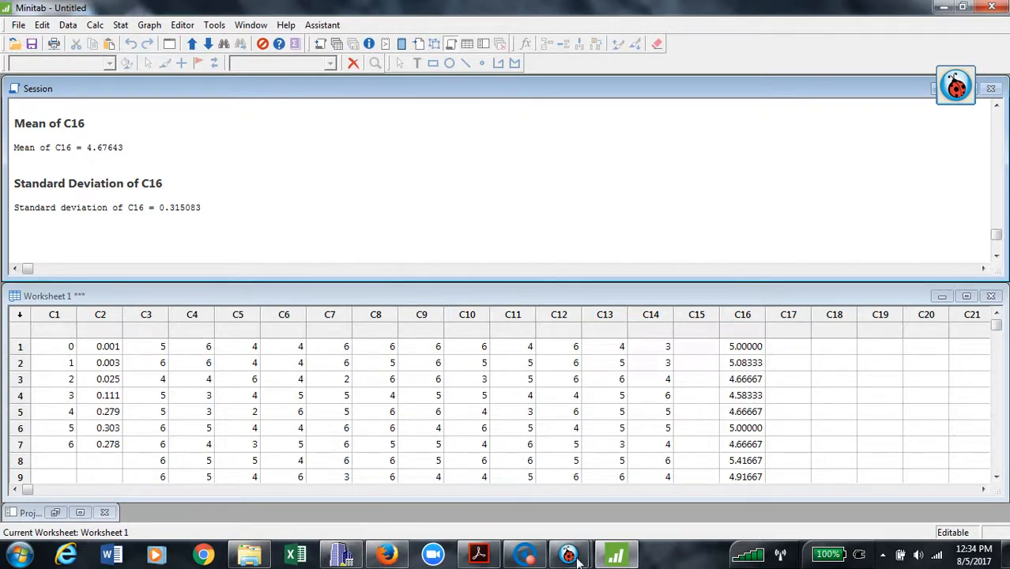
{"action": "mouse_move", "coordinate": [571, 557]}
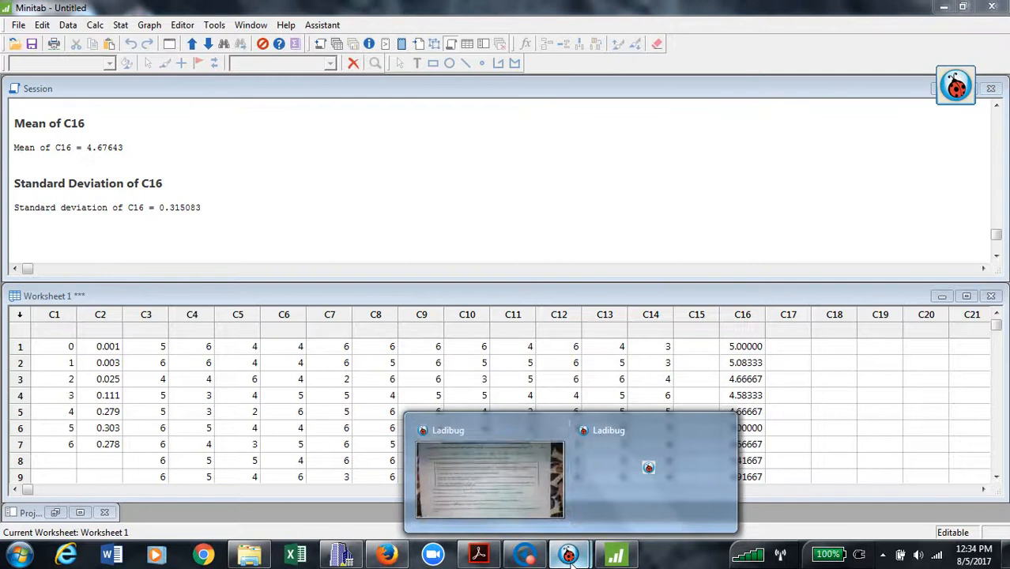
{"action": "left_click", "coordinate": [509, 496]}
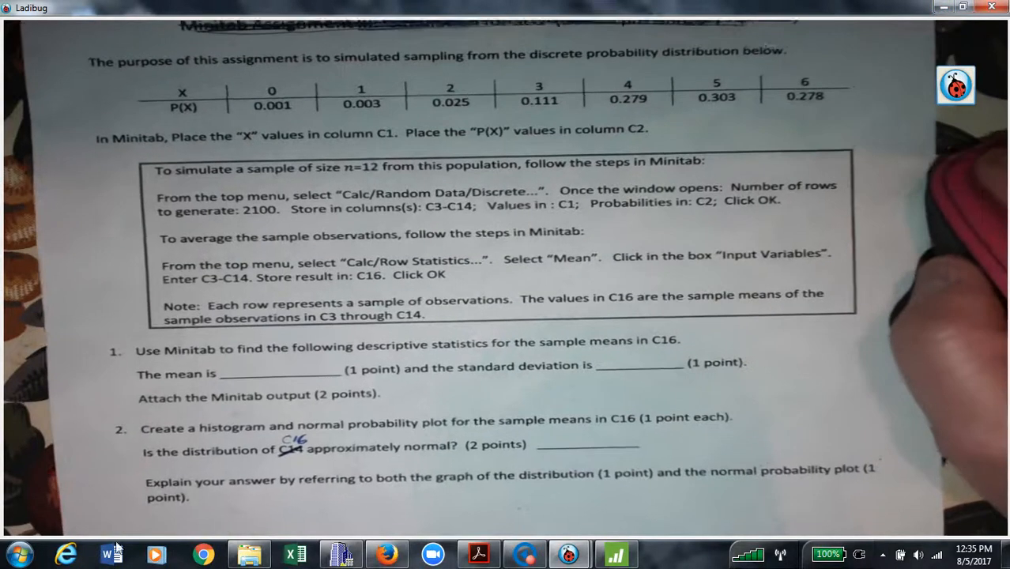
{"action": "left_click", "coordinate": [943, 7]}
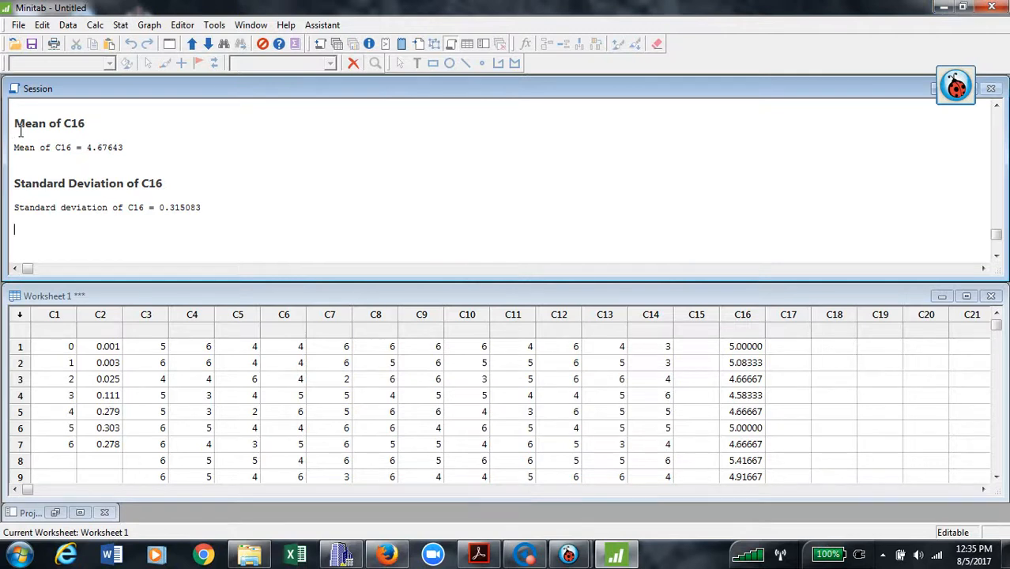
Copy the C16 mean and standard deviation output and bring up Microsoft Word.
{"action": "left_click_drag", "start_coordinate": [21, 132], "coordinate": [250, 225]}
{"action": "key", "text": "ctrl+c"}
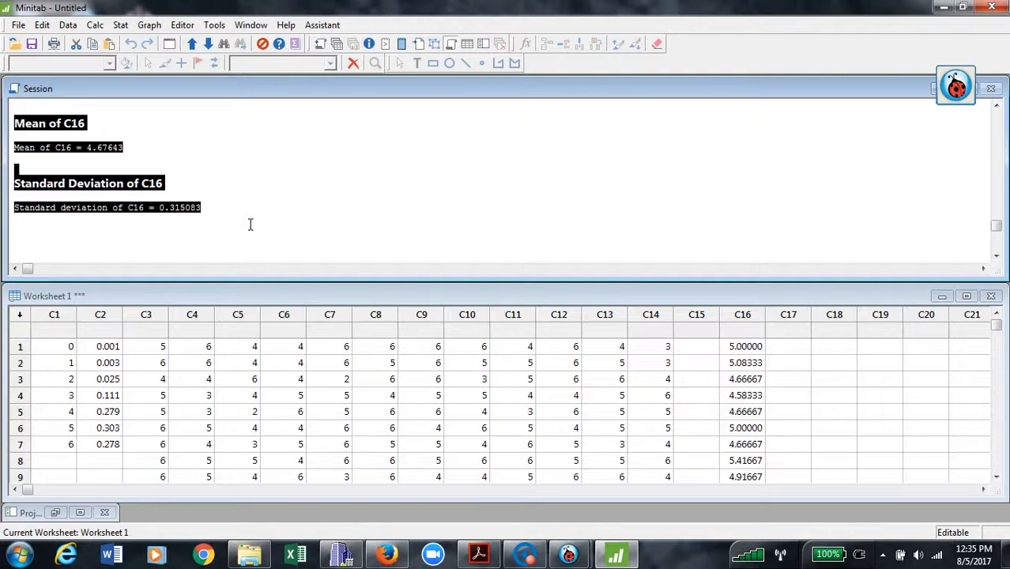
{"action": "left_click", "coordinate": [111, 555]}
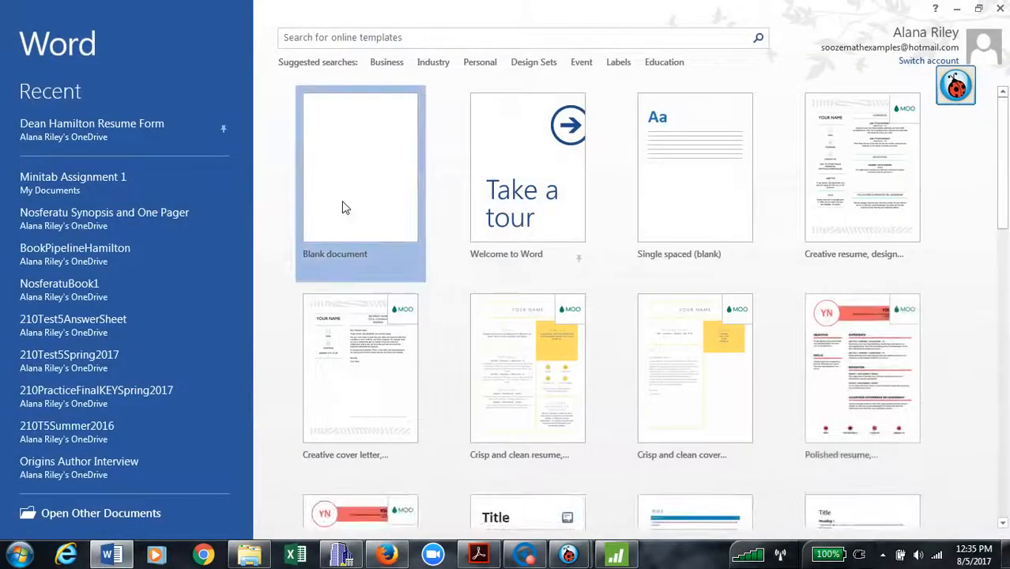
Paste the Minitab output into a blank document under a title of the student's name plus 'Minitab Assignment 1 RESULTS'.
{"action": "left_click", "coordinate": [348, 208]}
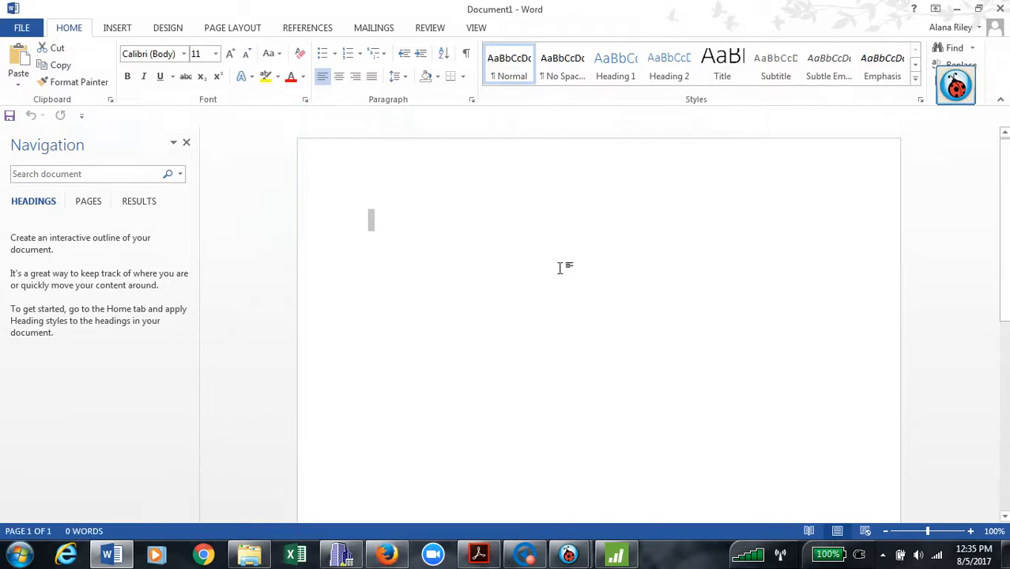
{"action": "key", "text": "ctrl+v"}
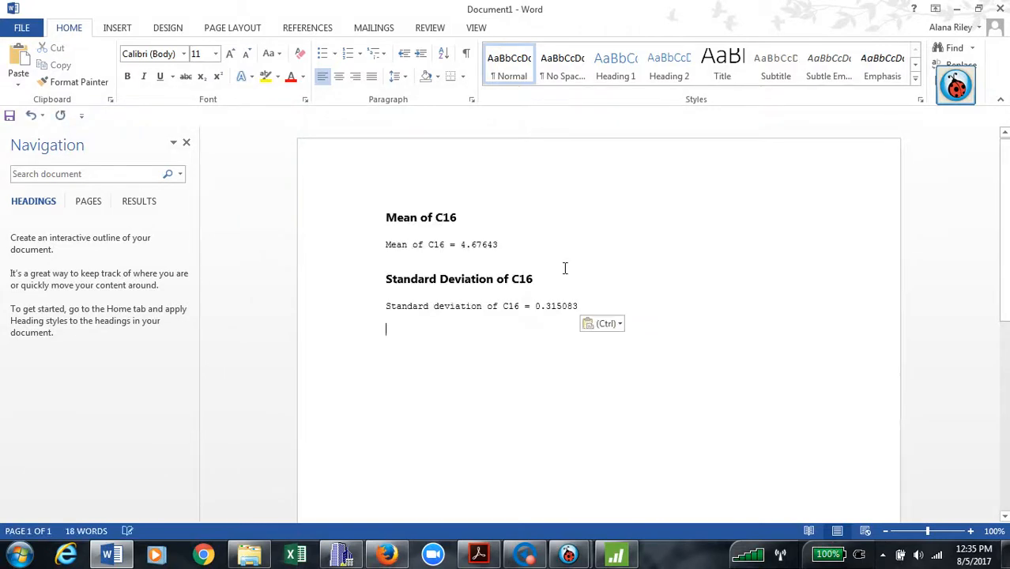
{"action": "left_click", "coordinate": [391, 220]}
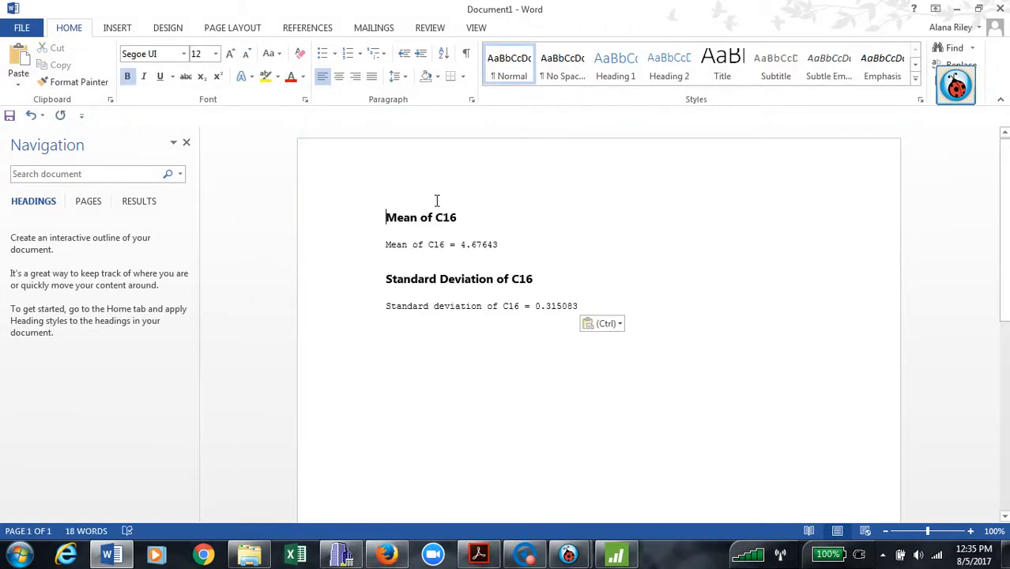
{"action": "key", "text": "Return"}
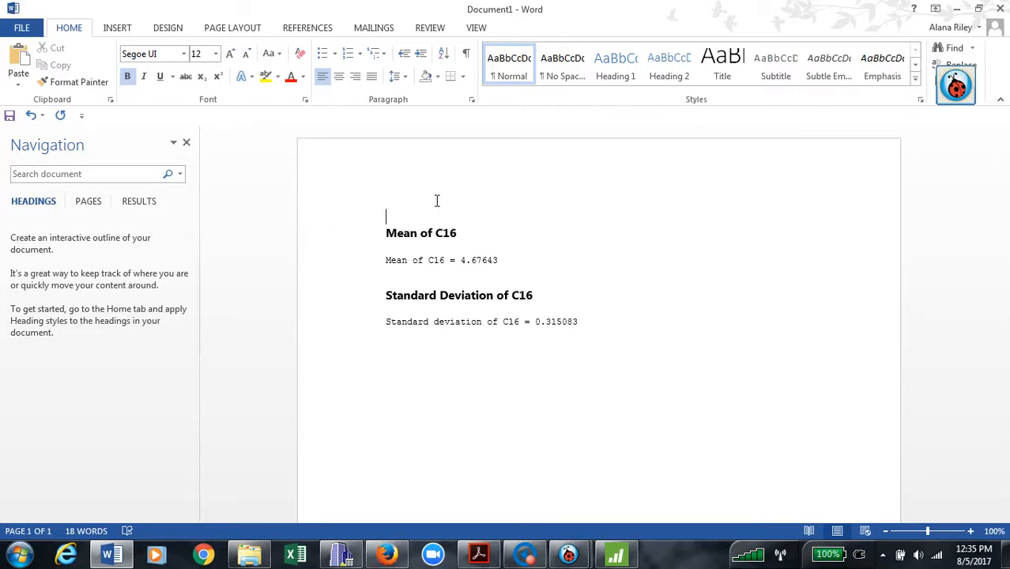
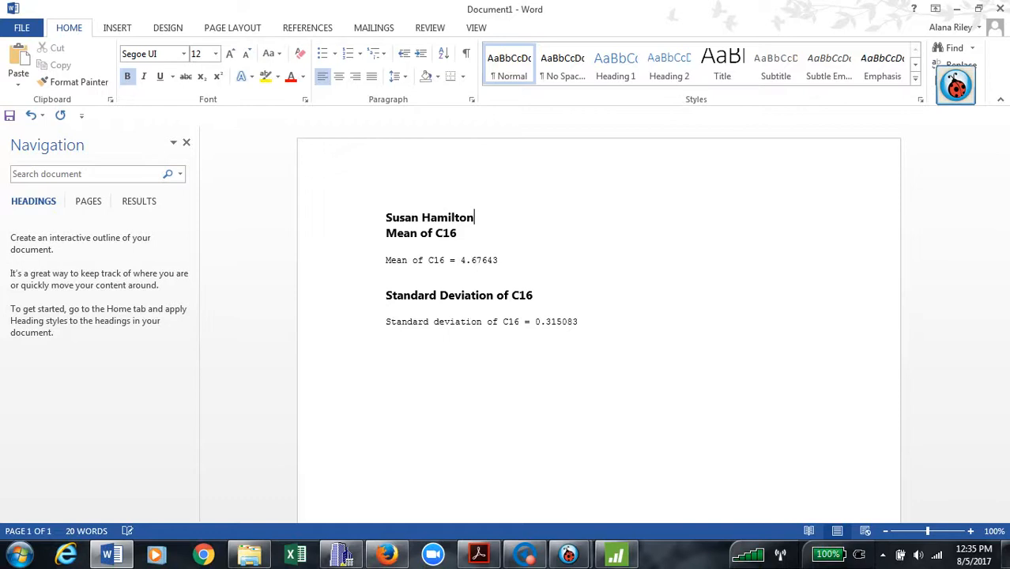
{"action": "type", "text": "  Minitab "}
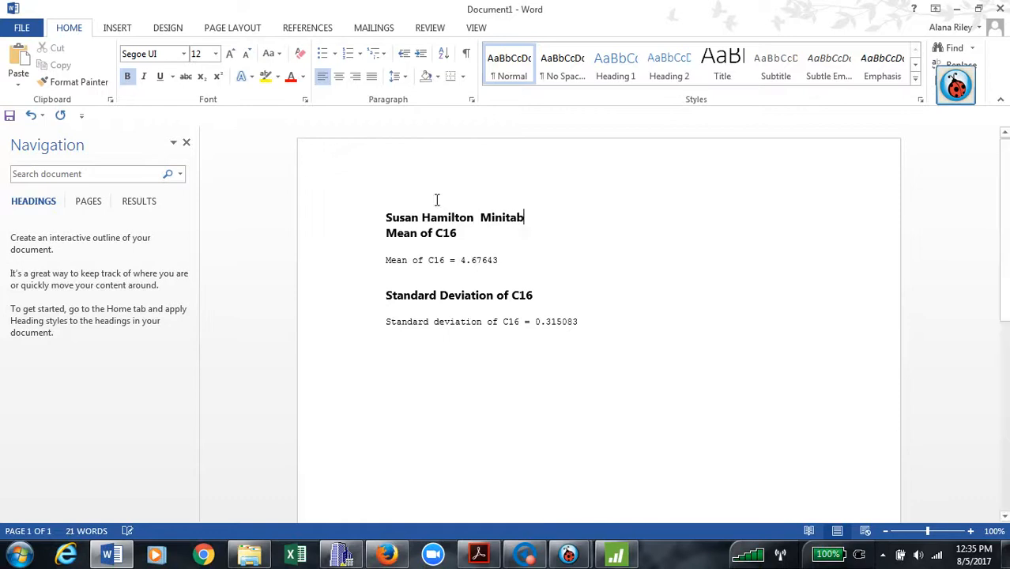
{"action": "type", "text": "Assignm"}
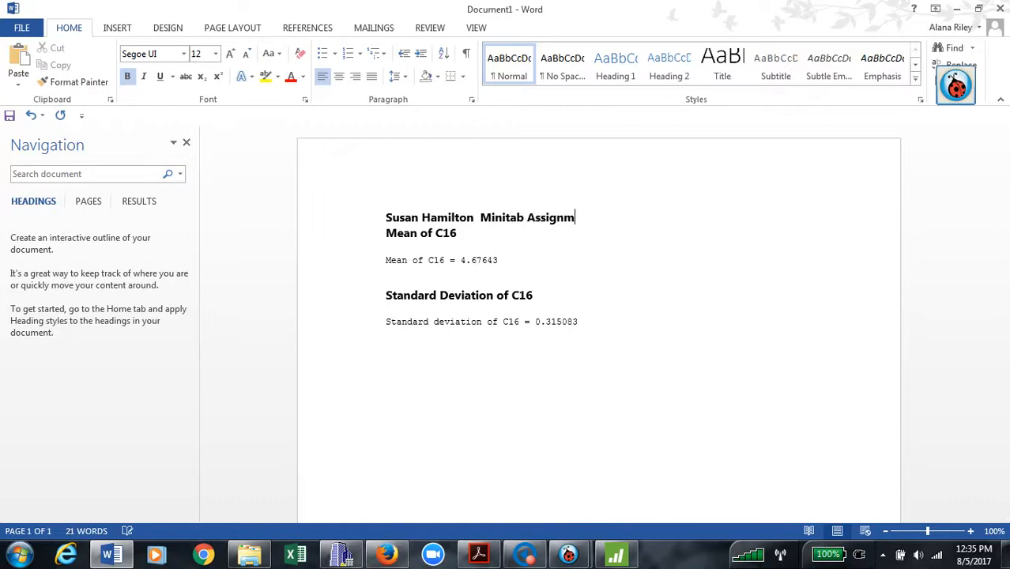
{"action": "type", "text": "ent 1 RESULTS"}
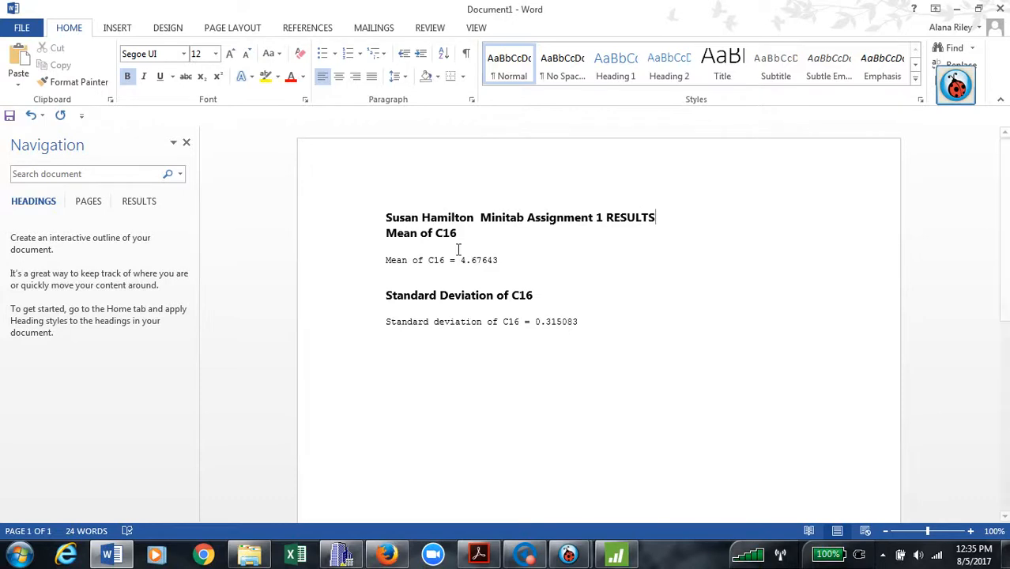
{"action": "key", "text": "Return"}
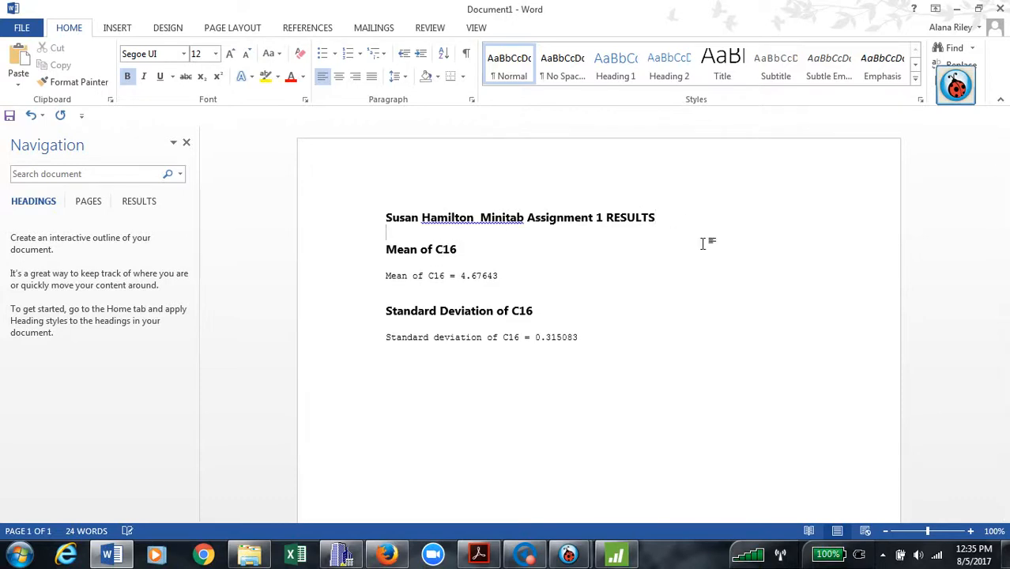
Add a 'Question 1:' heading above Mean of C16 and remove the blank lines between headings and values.
{"action": "left_click", "coordinate": [390, 280]}
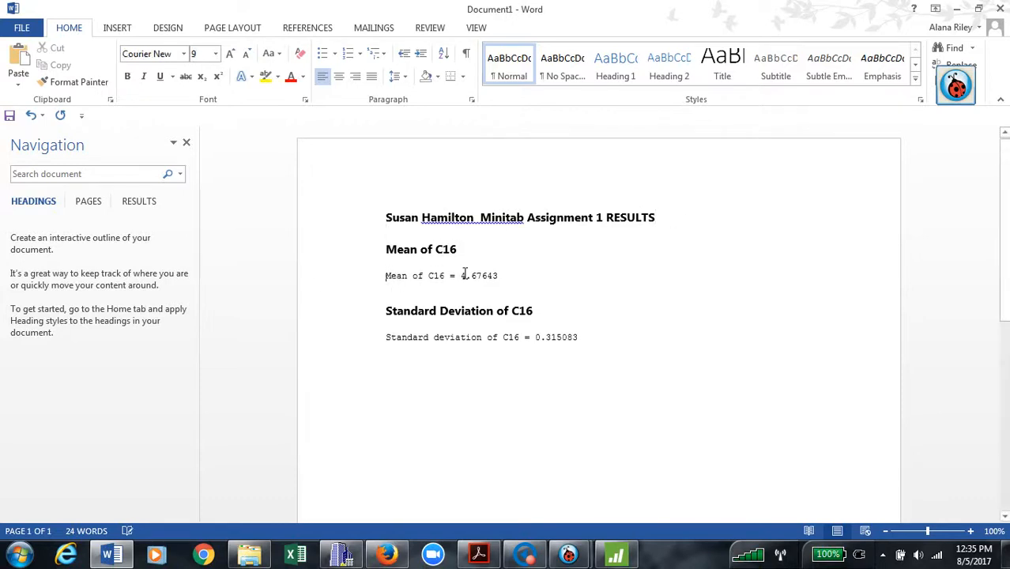
{"action": "key", "text": "BackSpace"}
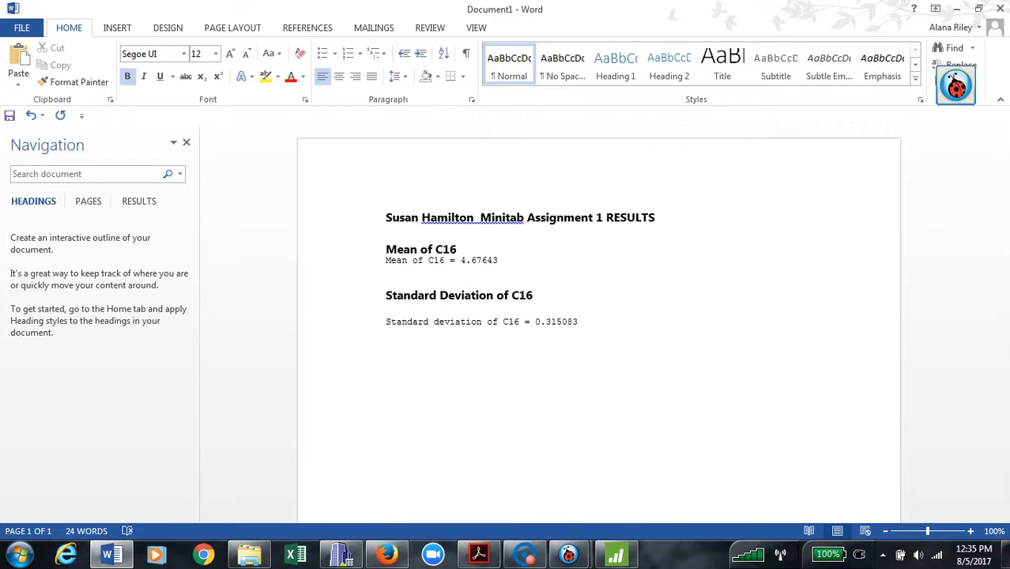
{"action": "left_click", "coordinate": [393, 326]}
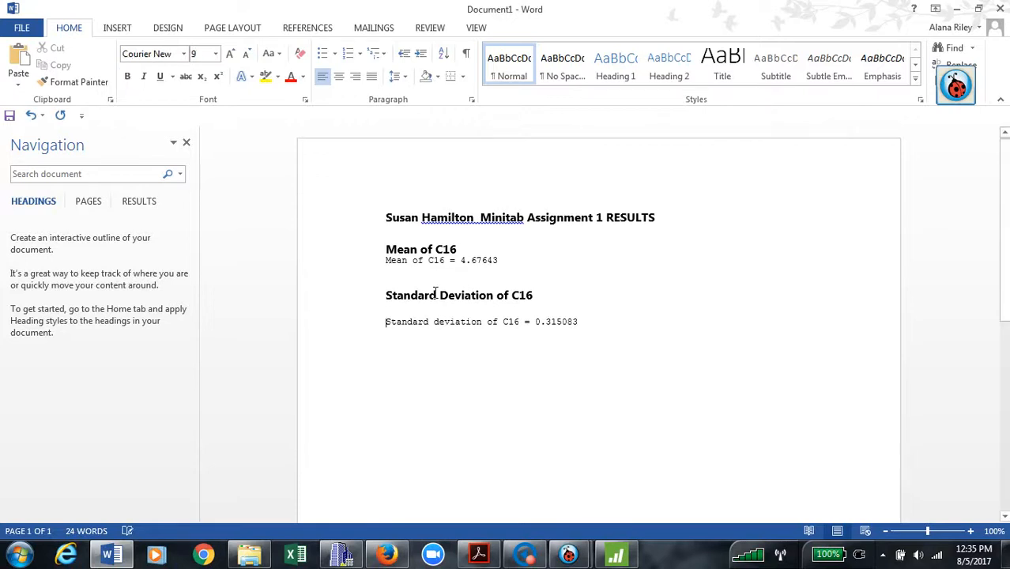
{"action": "key", "text": "BackSpace"}
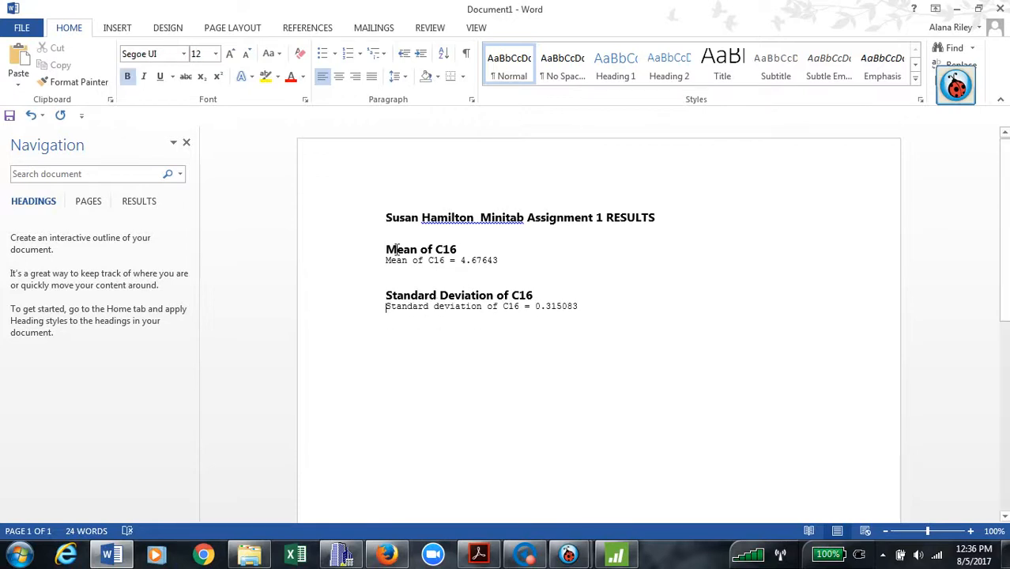
{"action": "left_click", "coordinate": [397, 247]}
{"action": "type", "text": "Q"}
{"action": "type", "text": "uestion "}
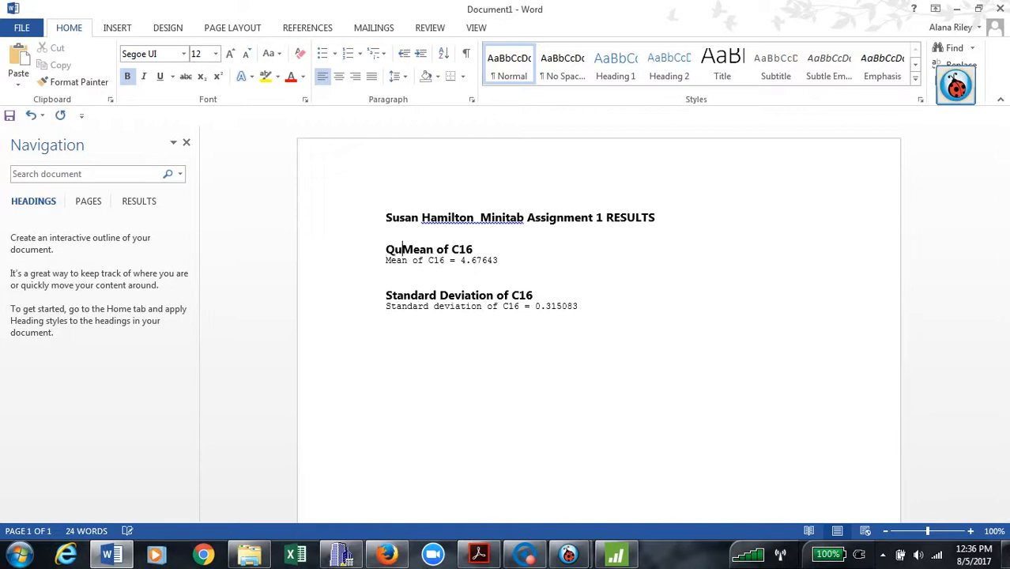
{"action": "type", "text": "1:"}
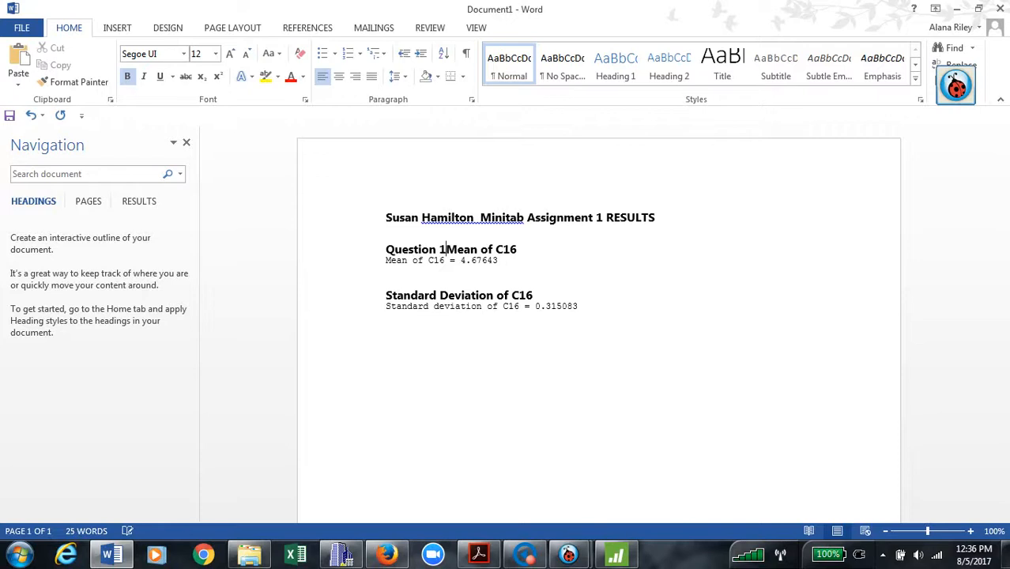
{"action": "key", "text": "Return"}
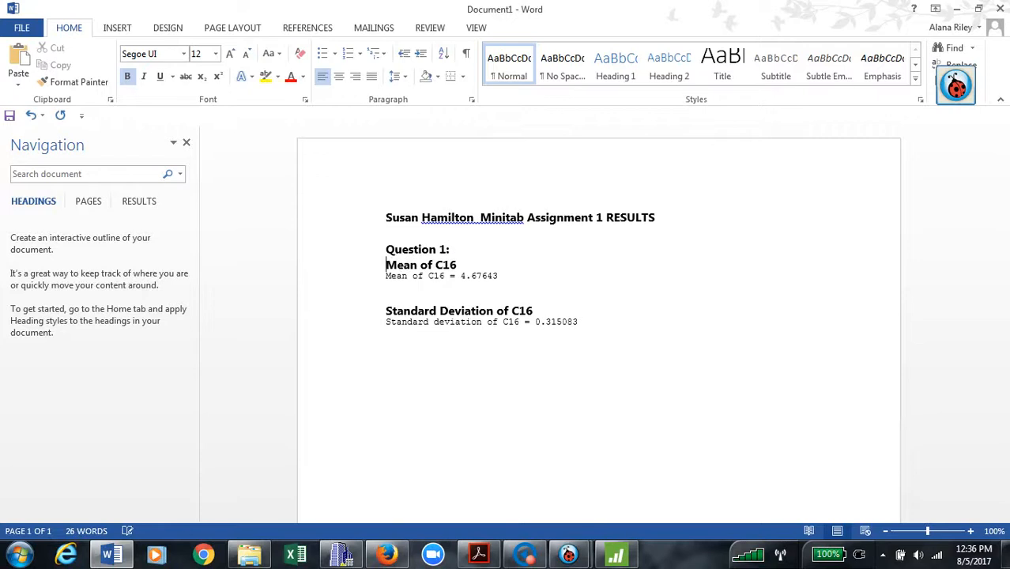
{"action": "left_click", "coordinate": [398, 297]}
{"action": "key", "text": "BackSpace"}
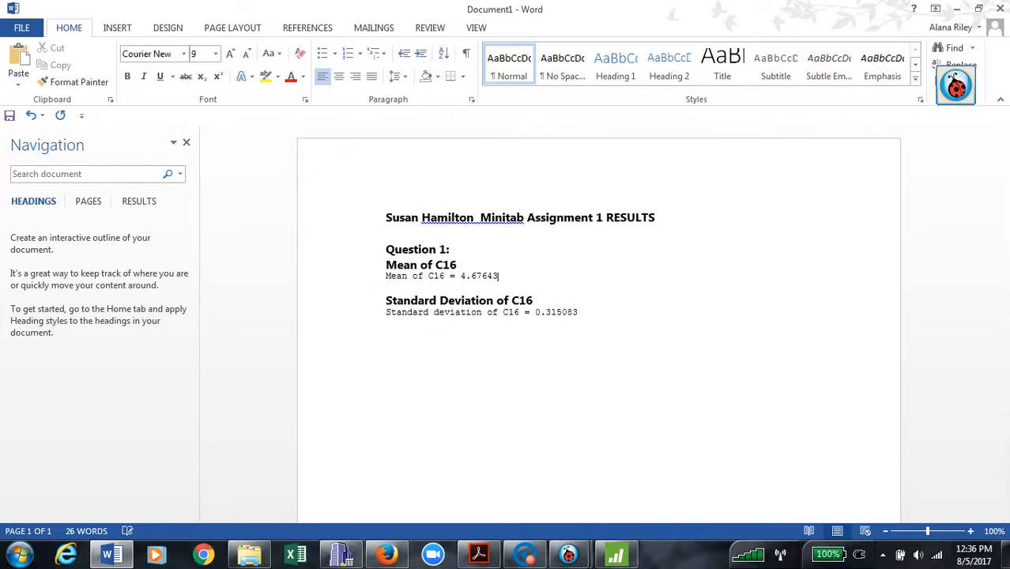
{"action": "key", "text": "BackSpace"}
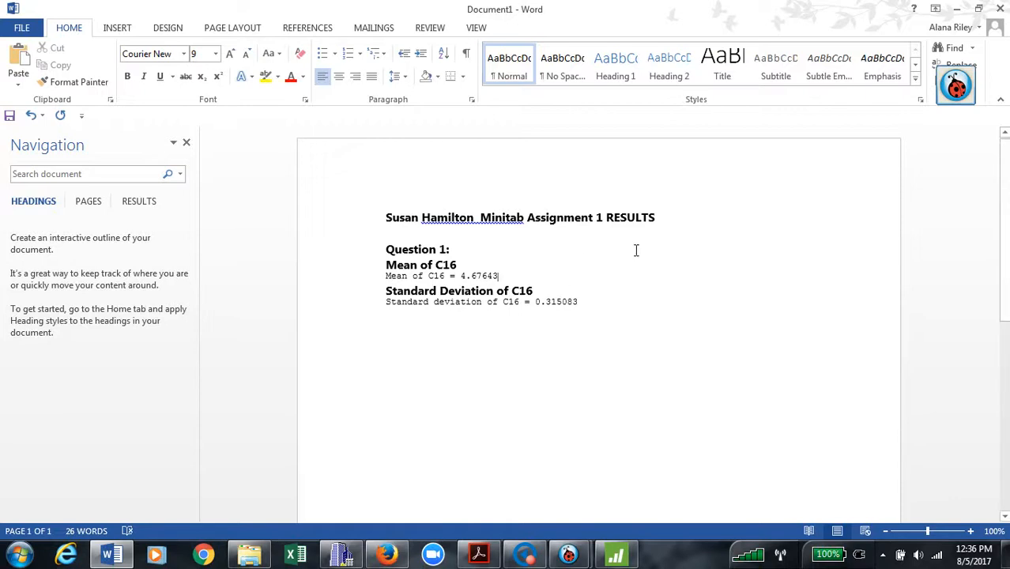
Save the document as a Word file in Documents, named with the student's name and 'Minitab Assignment 1 RESULTS'.
{"action": "left_click", "coordinate": [22, 28]}
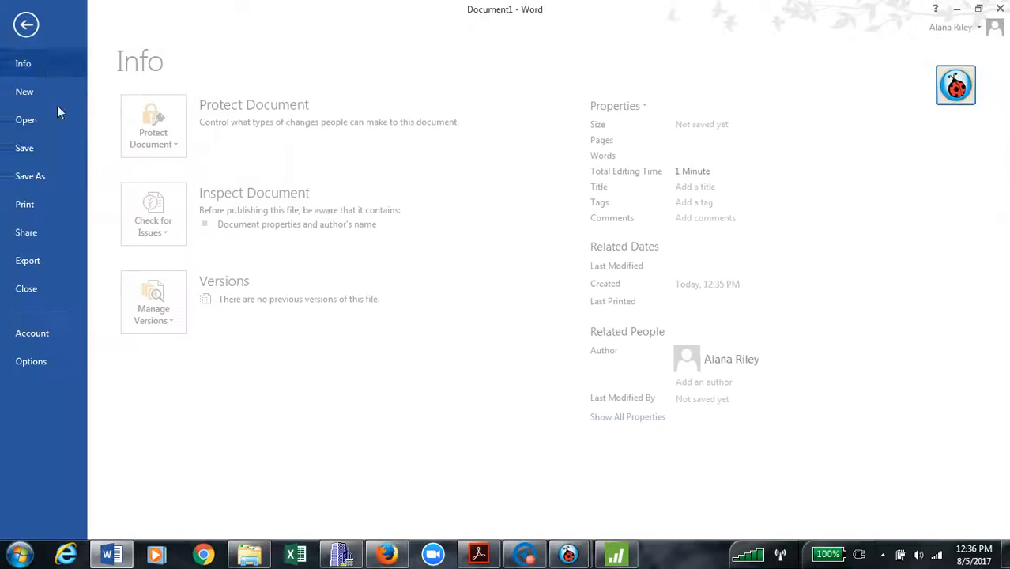
{"action": "left_click", "coordinate": [56, 176]}
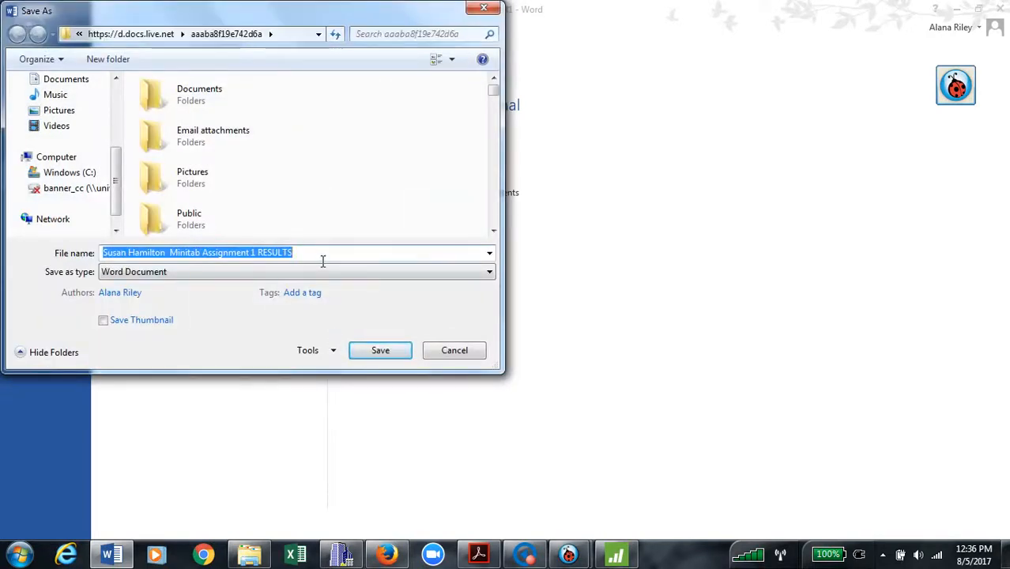
{"action": "left_click", "coordinate": [66, 80]}
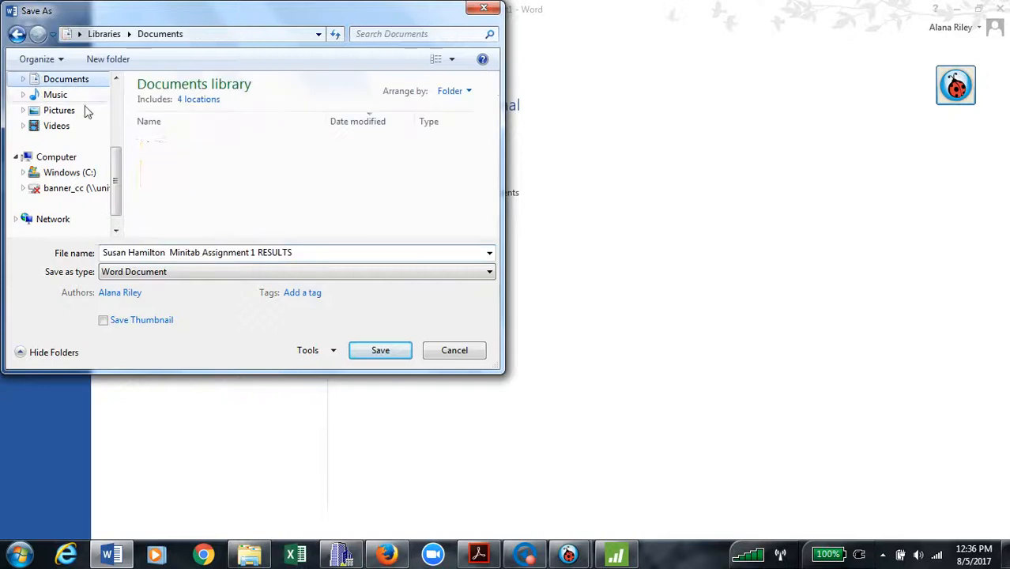
{"action": "left_click", "coordinate": [381, 351]}
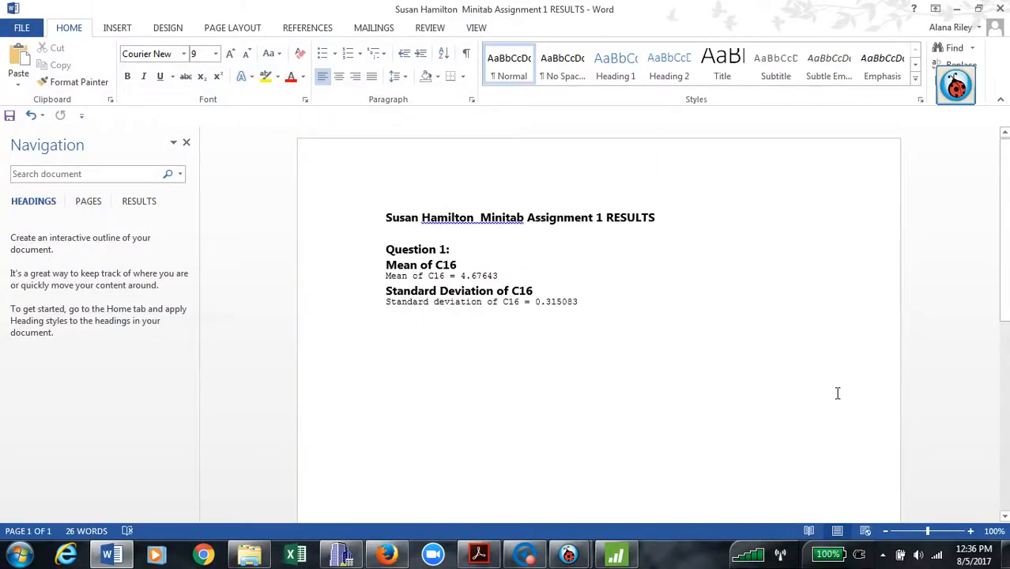
Minimize Word, check question 2 on the Ladibug assignment sheet, then return to Minitab.
{"action": "left_click", "coordinate": [957, 9]}
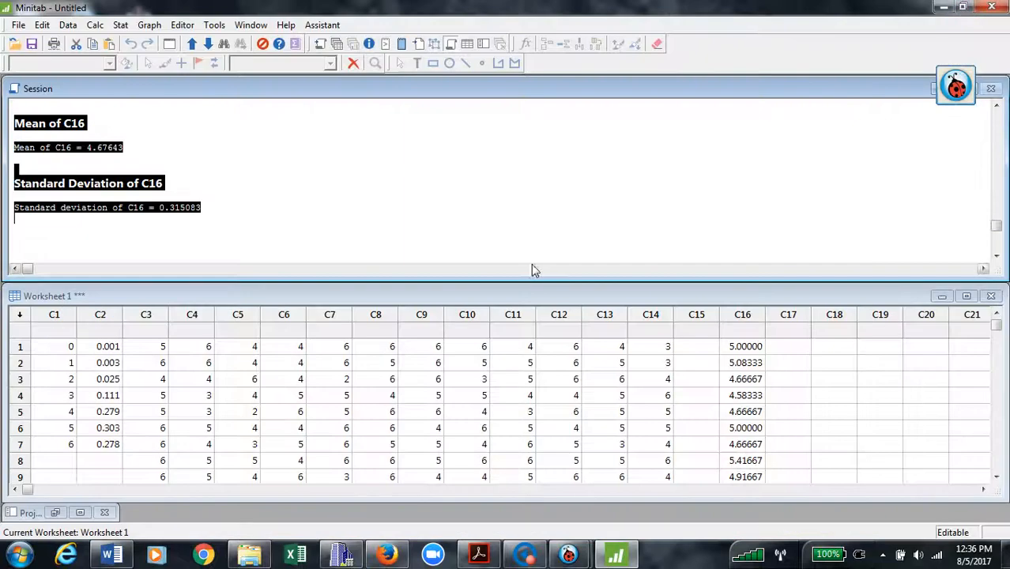
{"action": "left_click", "coordinate": [421, 188]}
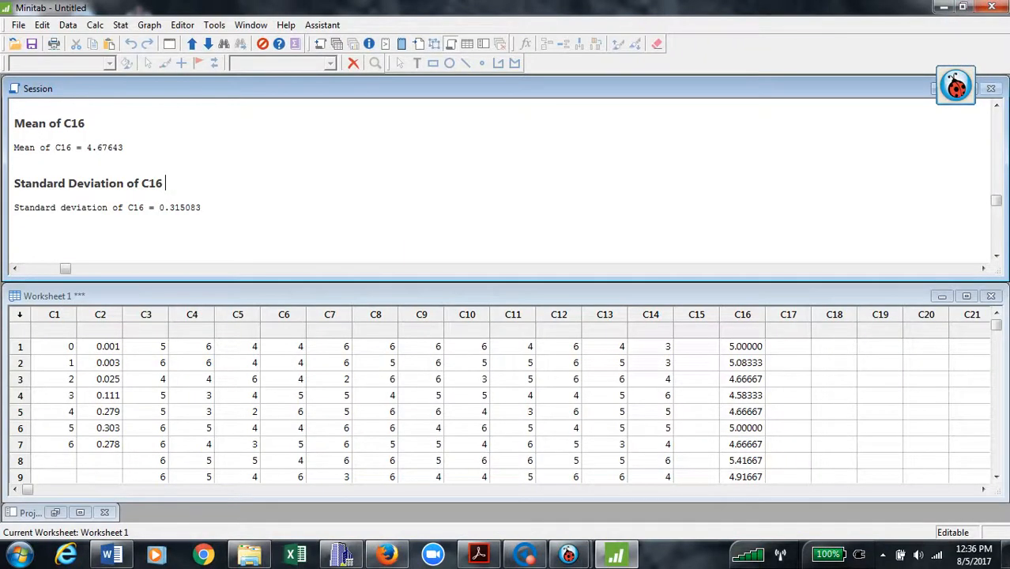
{"action": "mouse_move", "coordinate": [568, 557]}
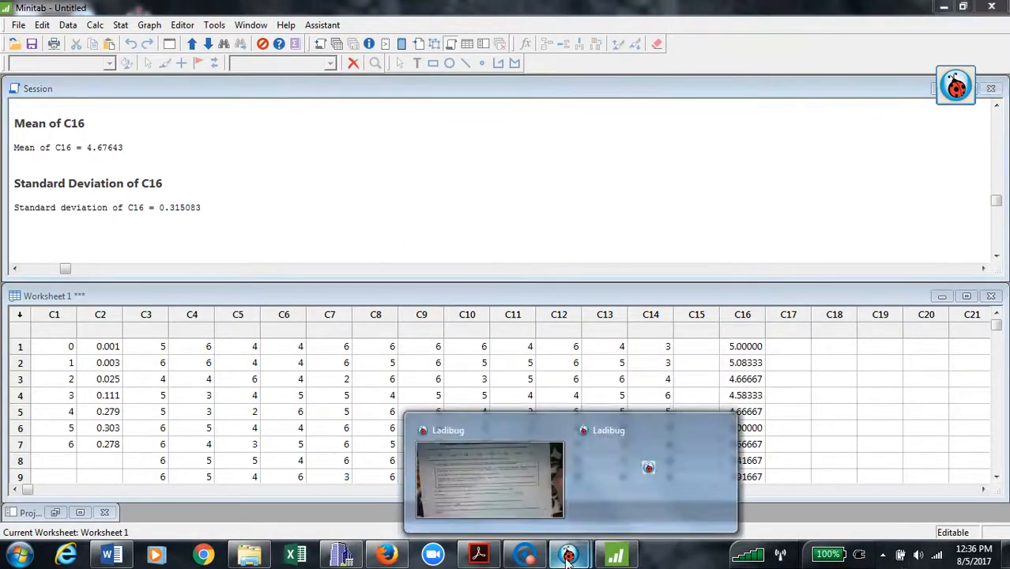
{"action": "left_click", "coordinate": [527, 500]}
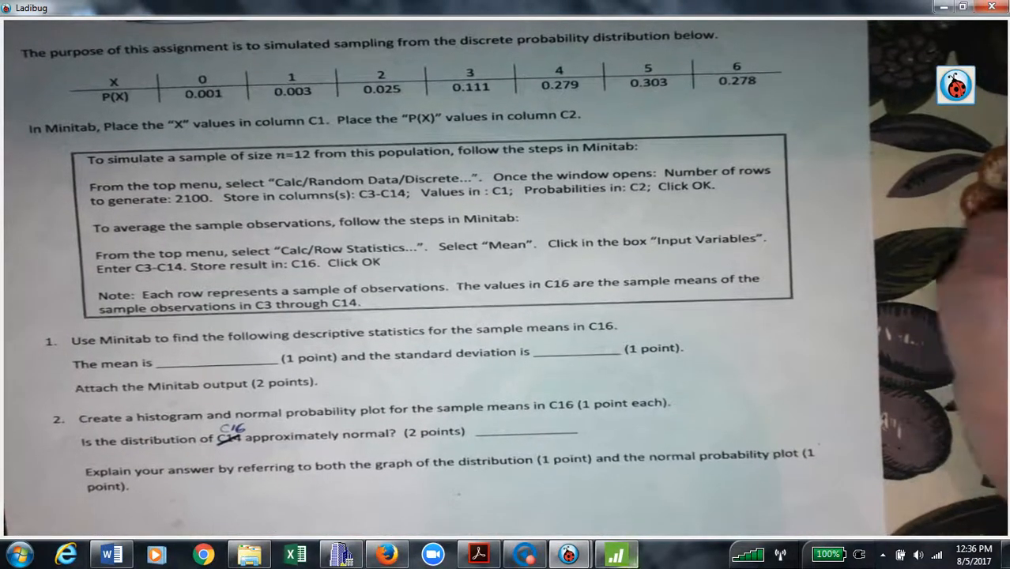
{"action": "left_click", "coordinate": [617, 555]}
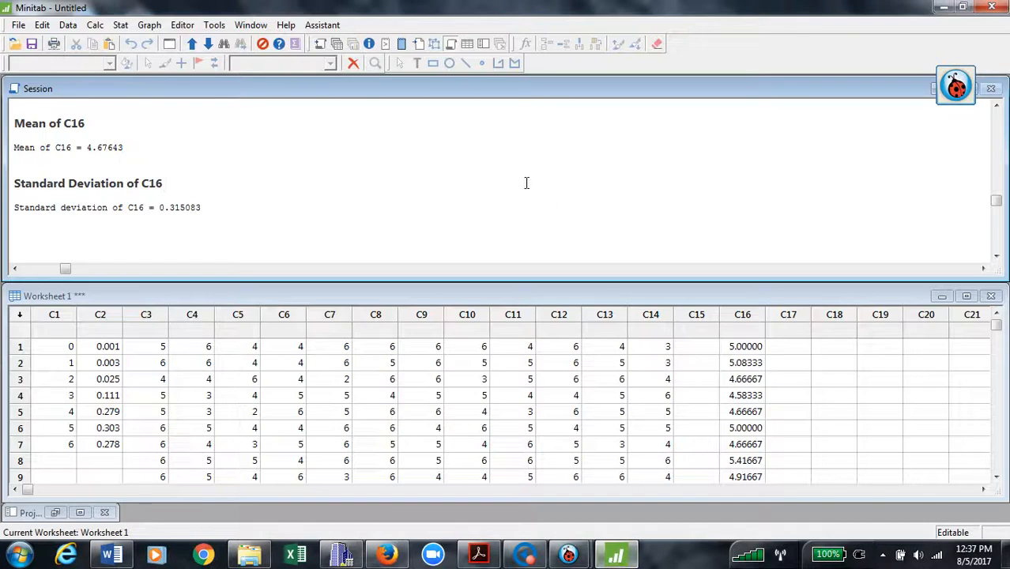
Start a Simple histogram from the Graph menu, then glance back at the assignment sheet in Ladibug.
{"action": "left_click_drag", "start_coordinate": [996, 204], "coordinate": [997, 185]}
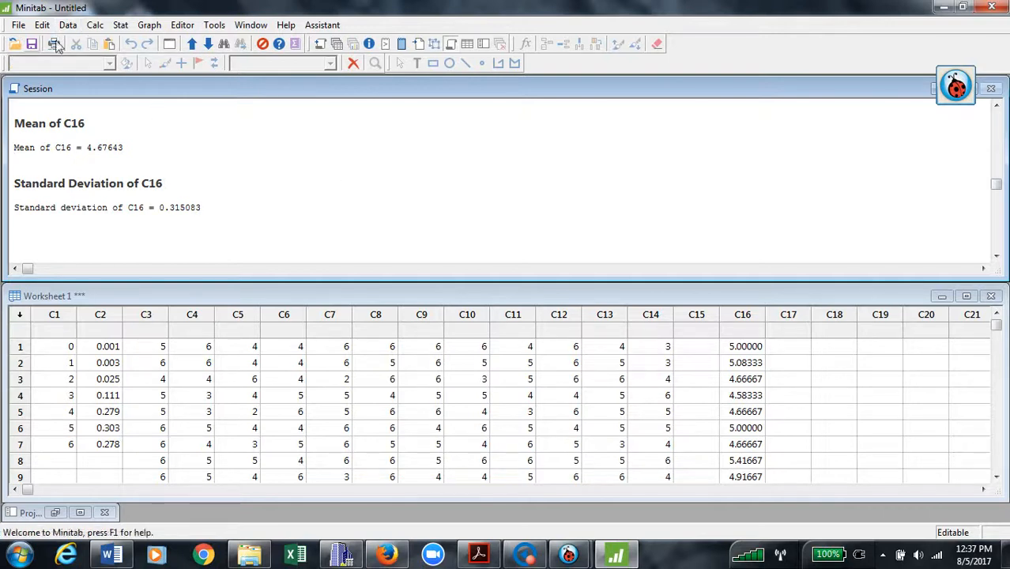
{"action": "left_click", "coordinate": [120, 26]}
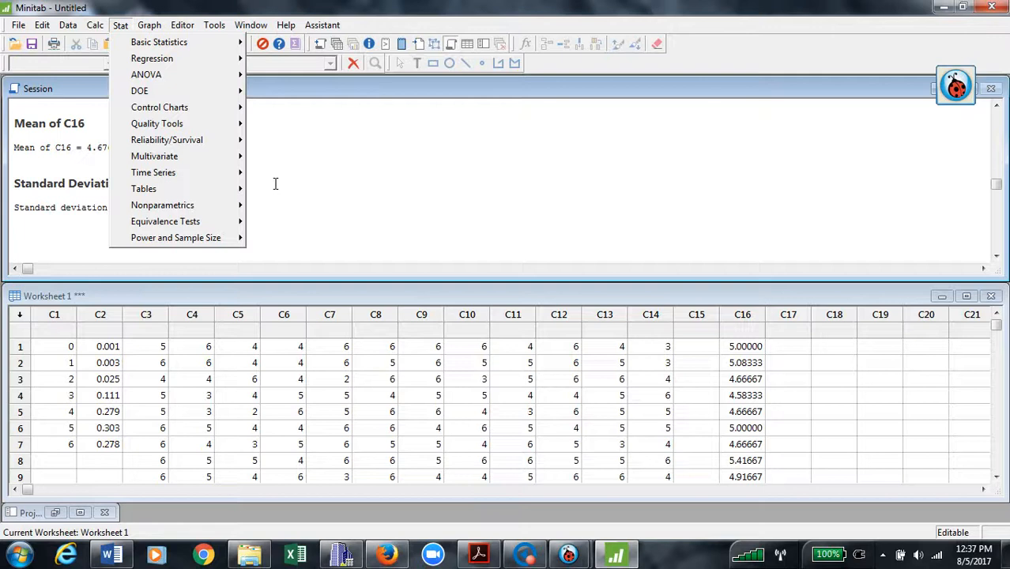
{"action": "mouse_move", "coordinate": [220, 149]}
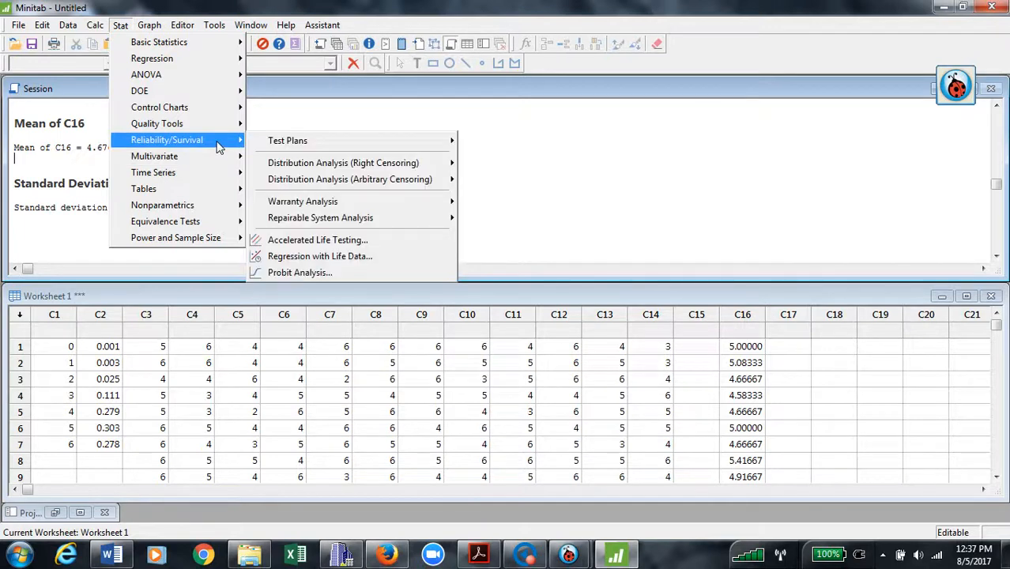
{"action": "mouse_move", "coordinate": [151, 28]}
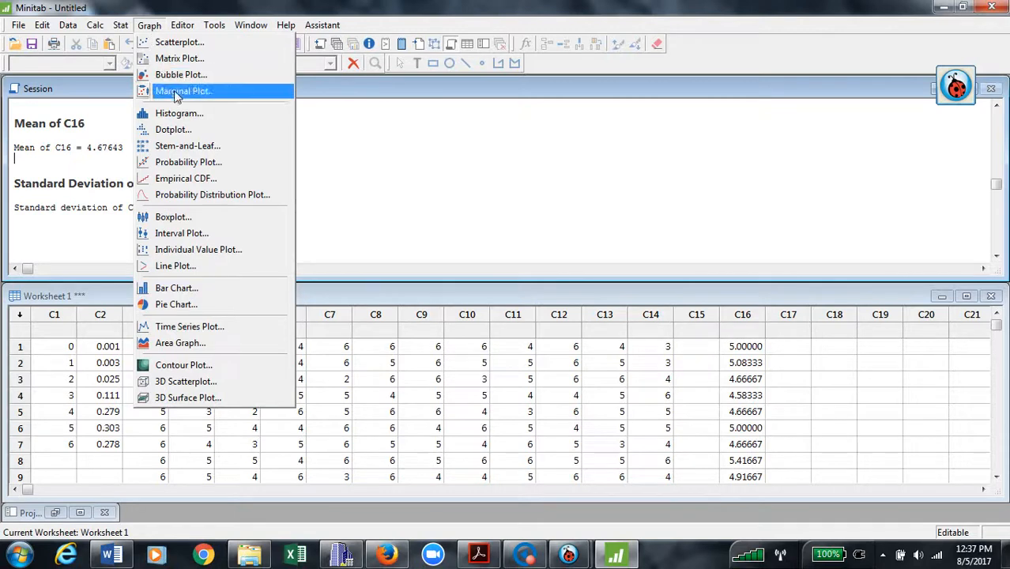
{"action": "left_click", "coordinate": [190, 115]}
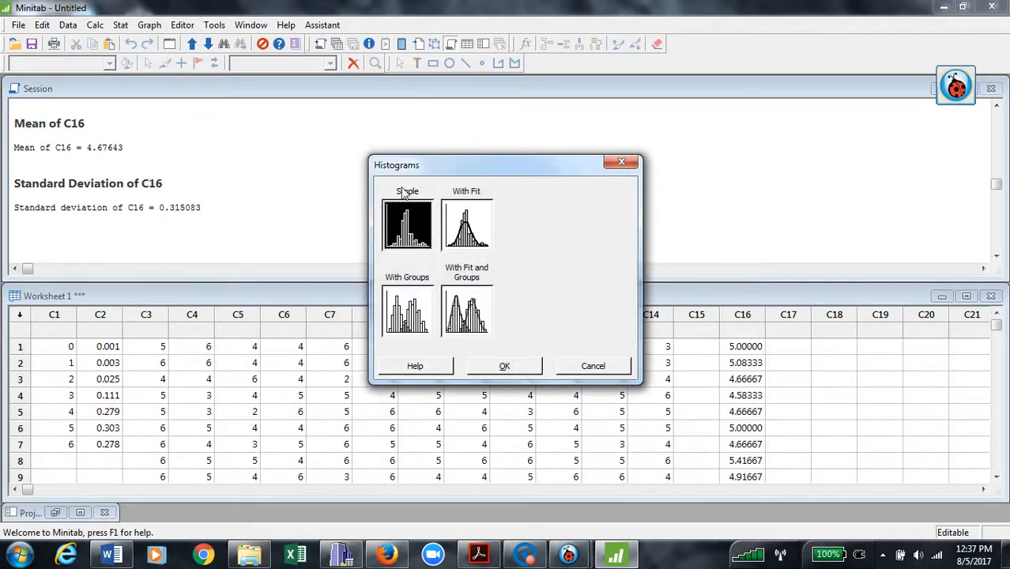
{"action": "left_click", "coordinate": [514, 367]}
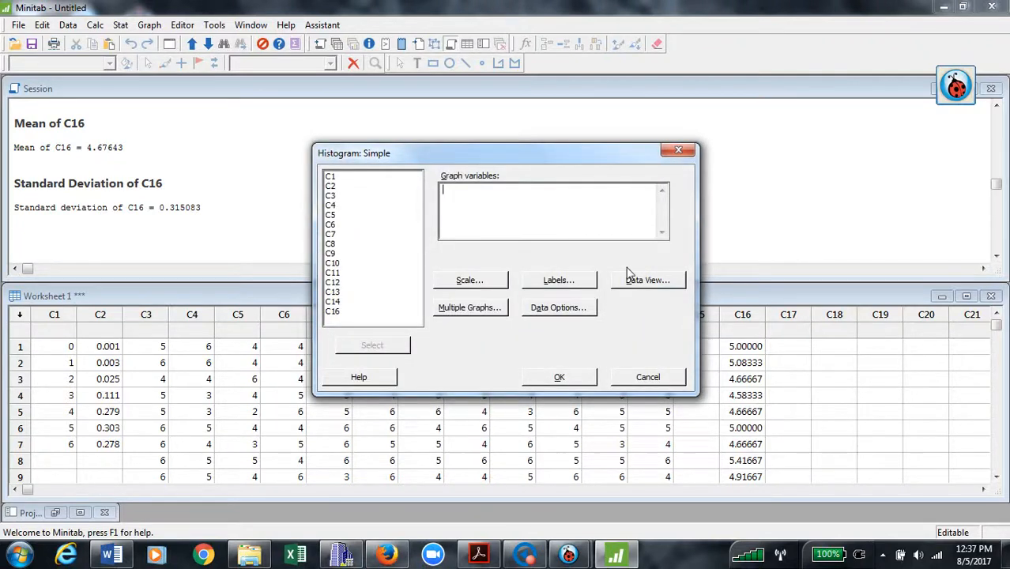
{"action": "left_click", "coordinate": [569, 555]}
Review the assignment sheet, then graph C16 as a simple histogram.
{"action": "left_click", "coordinate": [529, 504]}
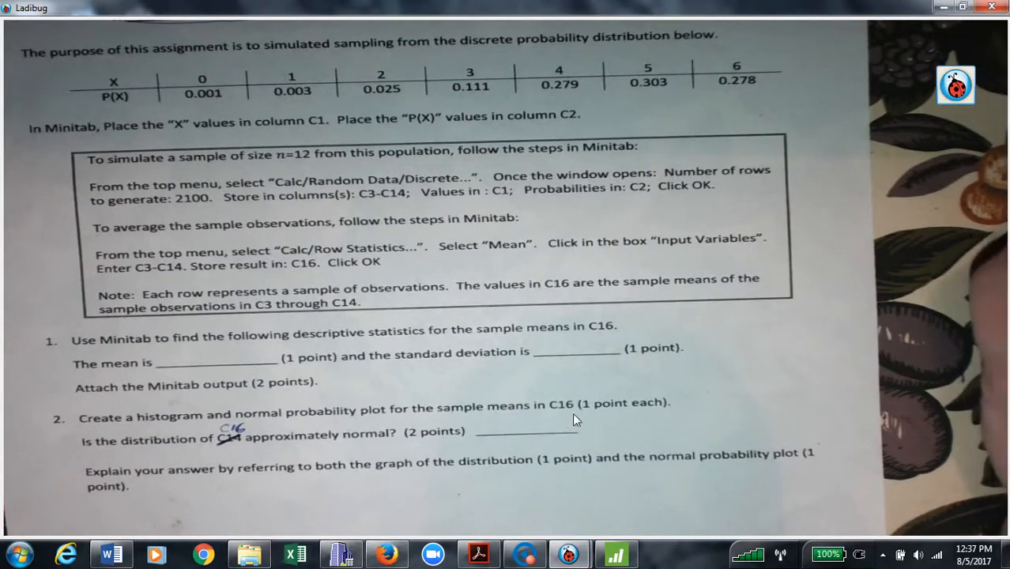
{"action": "left_click", "coordinate": [615, 556]}
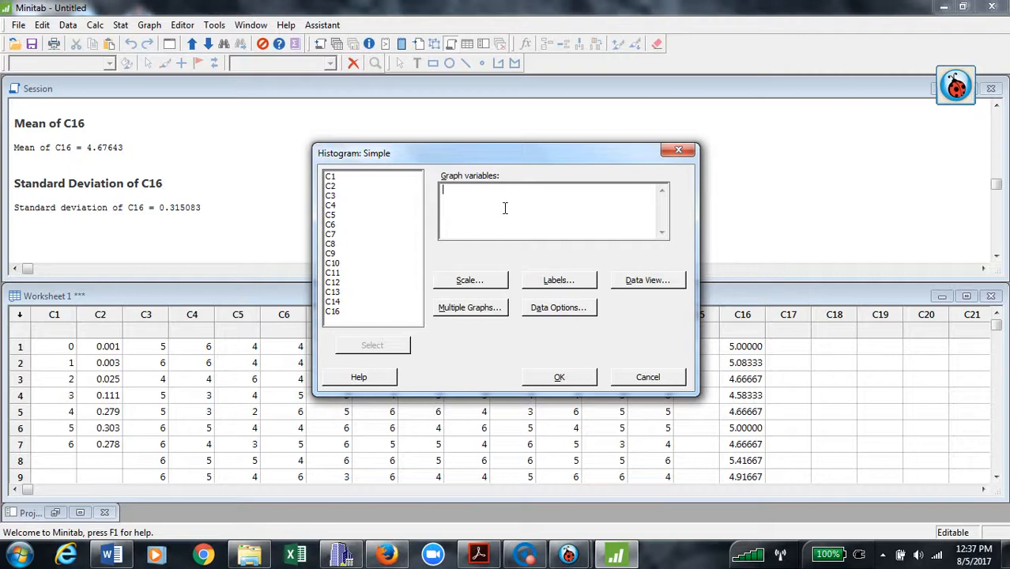
{"action": "double_click", "coordinate": [335, 313]}
{"action": "left_click", "coordinate": [574, 381]}
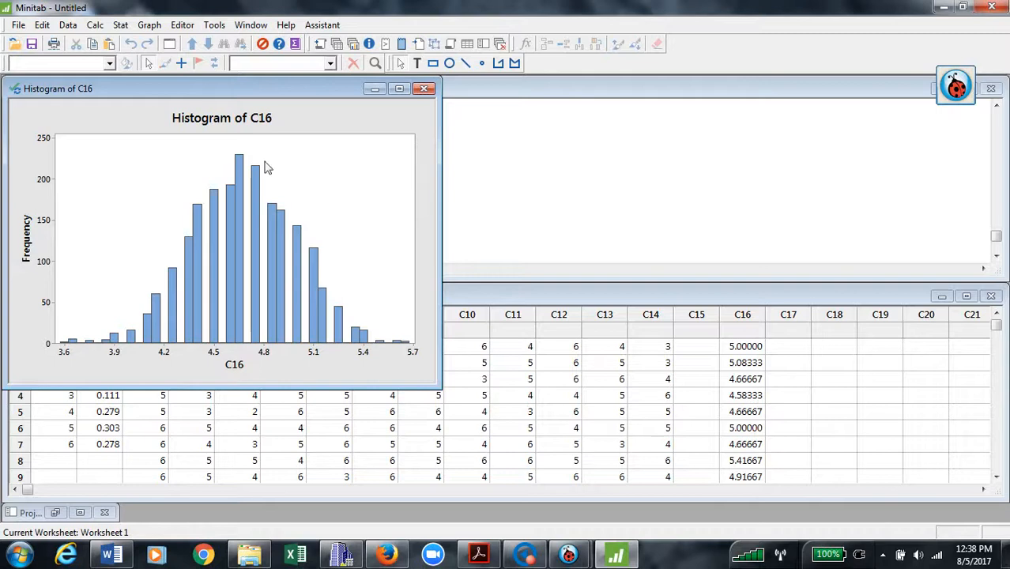
Rebin the C16 histogram bars to 10 intervals.
{"action": "double_click", "coordinate": [253, 208]}
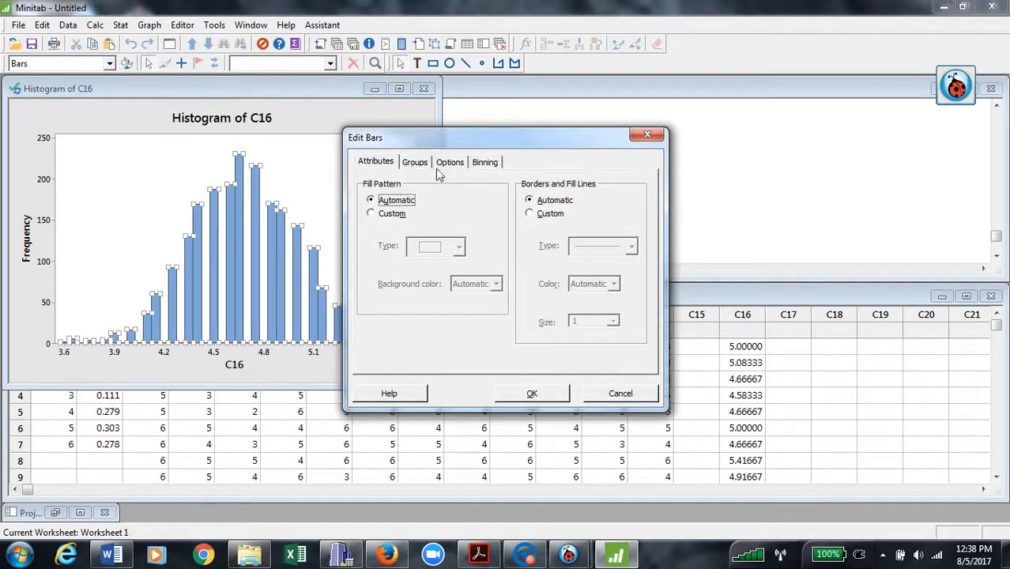
{"action": "left_click", "coordinate": [485, 162]}
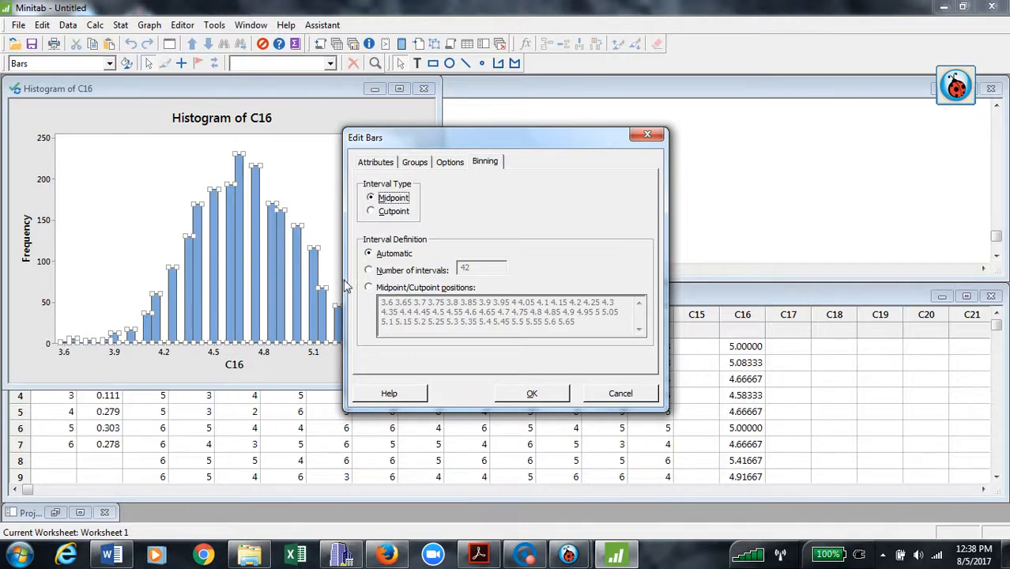
{"action": "left_click", "coordinate": [368, 270]}
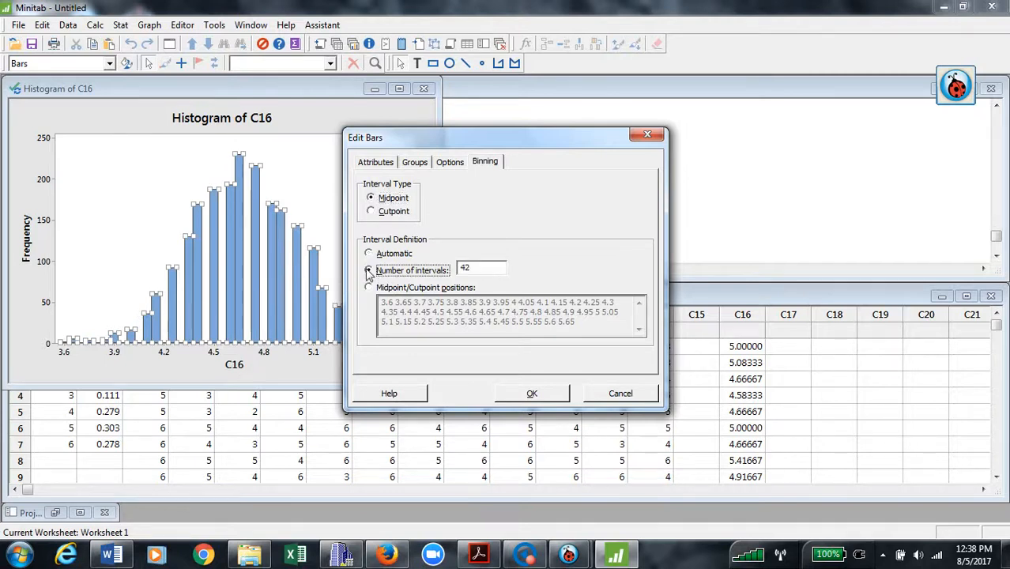
{"action": "left_click", "coordinate": [500, 273]}
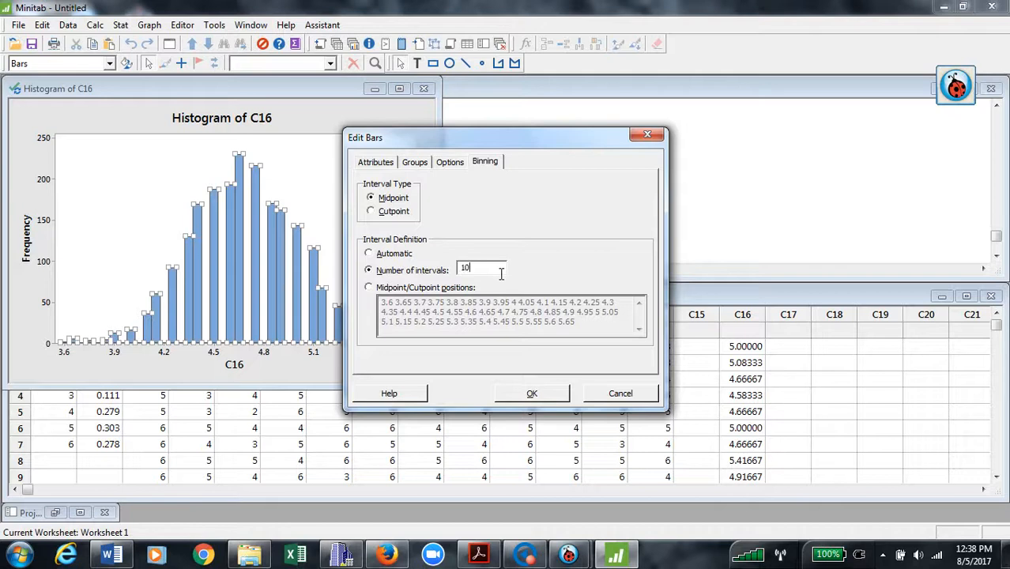
{"action": "left_click", "coordinate": [532, 394]}
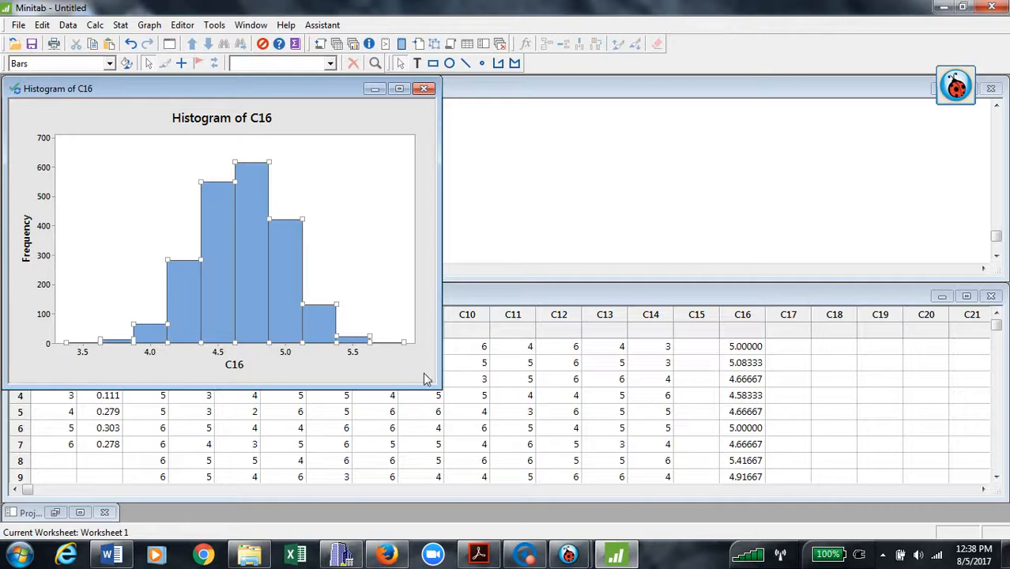
{"action": "left_click", "coordinate": [427, 139]}
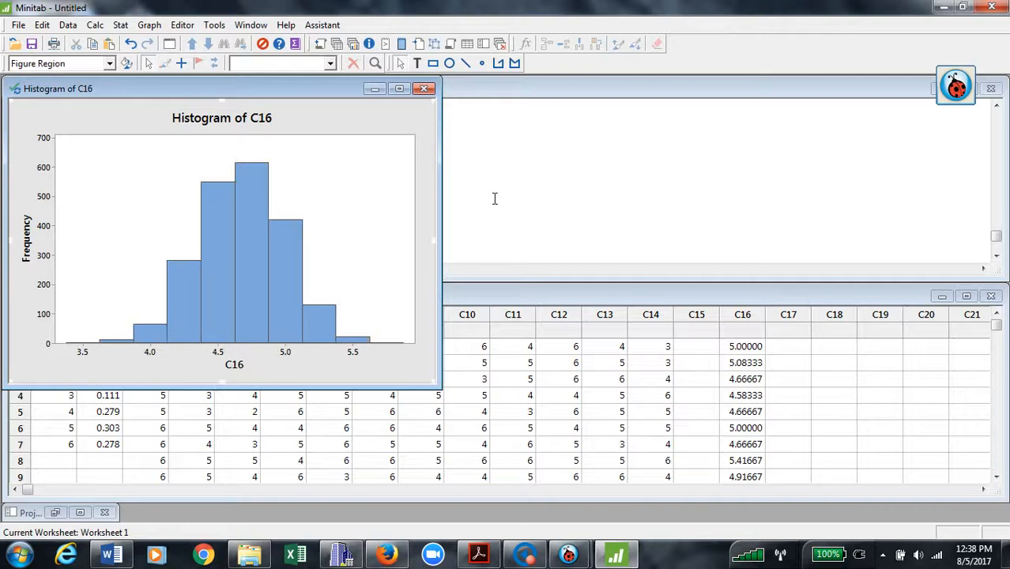
Browse the histogram's Add > Data Display options and cancel without changes.
{"action": "right_click", "coordinate": [382, 124]}
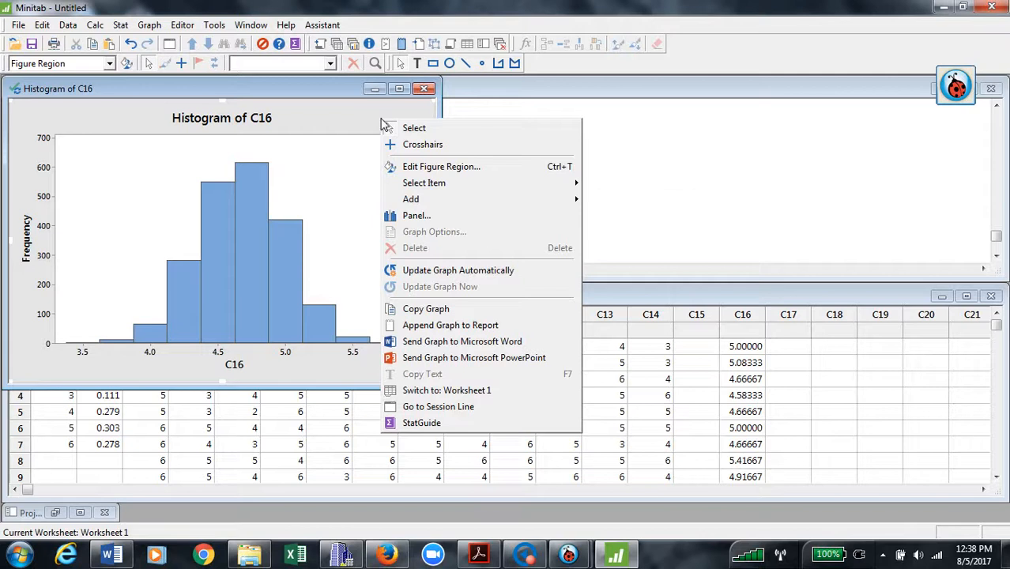
{"action": "mouse_move", "coordinate": [412, 203]}
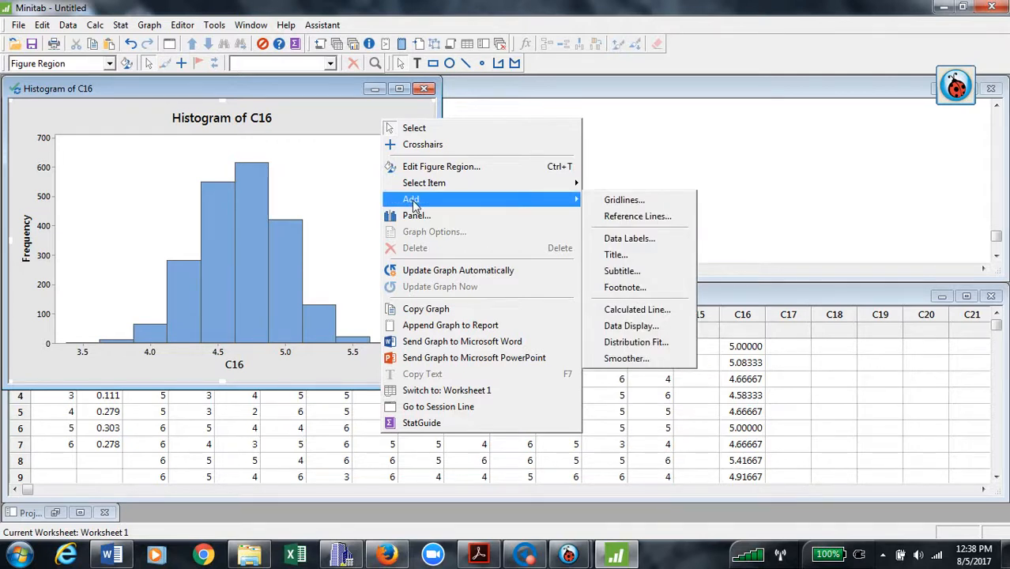
{"action": "left_click", "coordinate": [660, 328]}
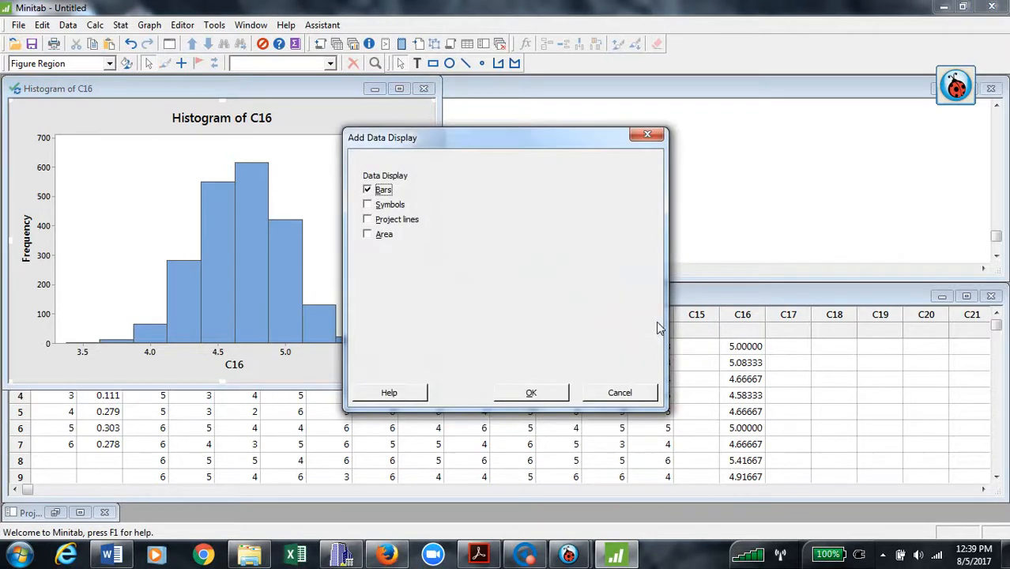
{"action": "left_click", "coordinate": [648, 135]}
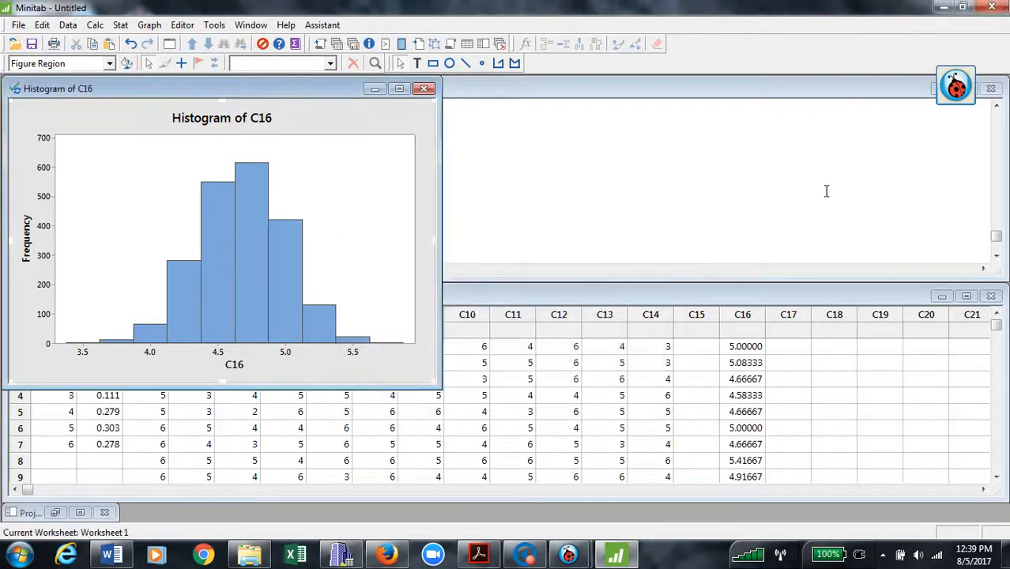
{"action": "right_click", "coordinate": [374, 124]}
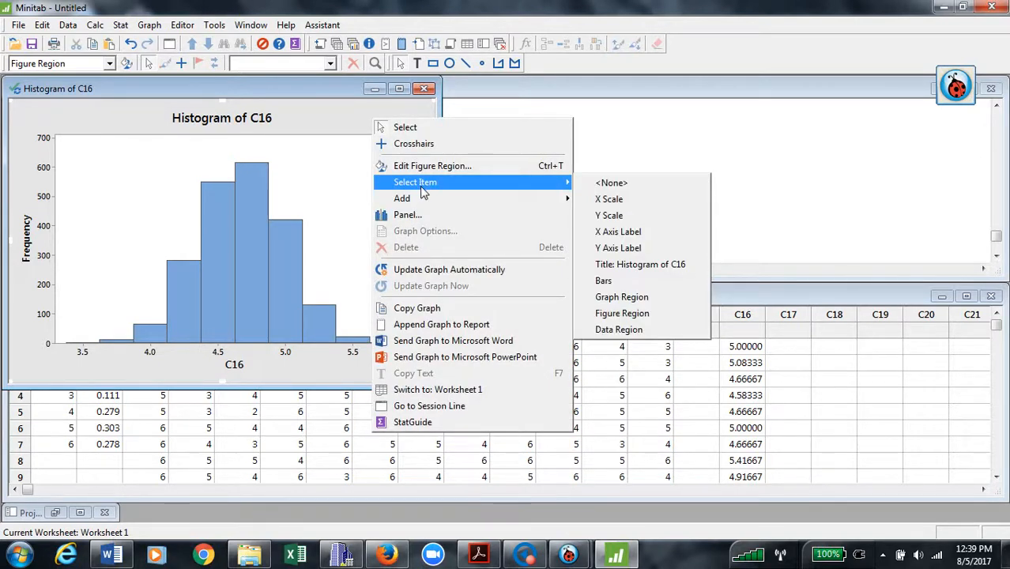
{"action": "left_click", "coordinate": [320, 112]}
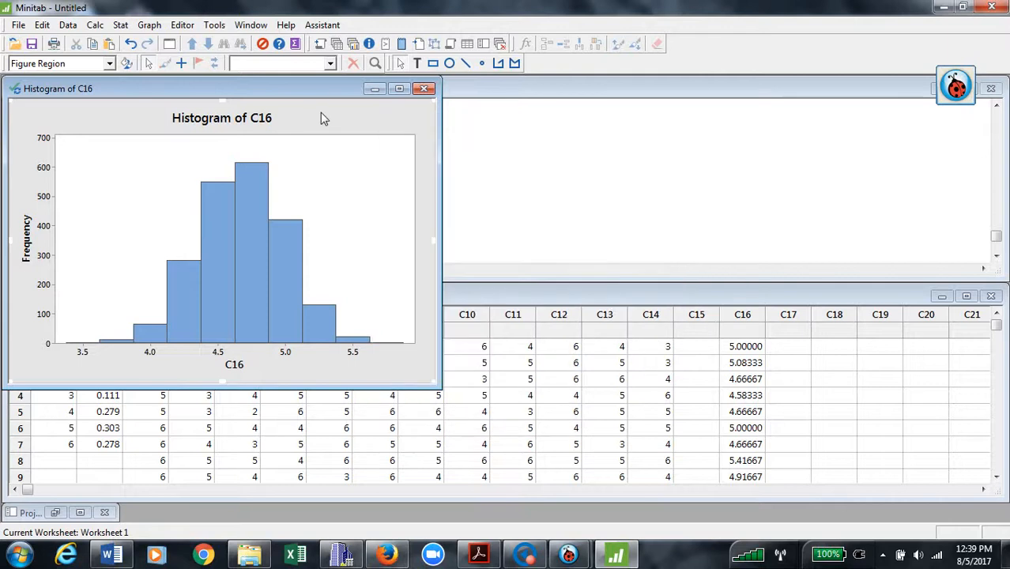
Copy the C16 histogram graph and switch to the Word results document.
{"action": "right_click", "coordinate": [320, 112]}
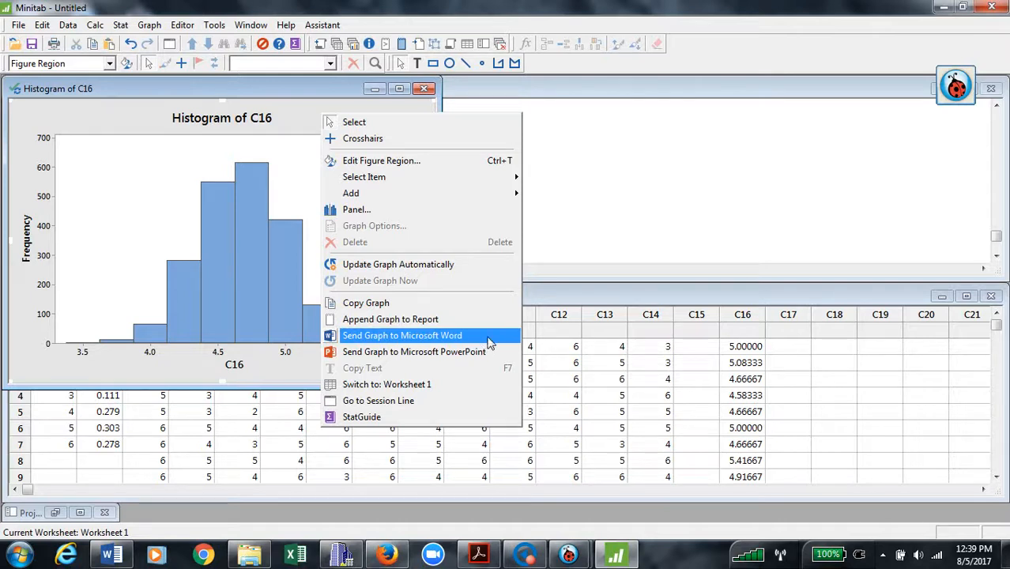
{"action": "left_click", "coordinate": [434, 322]}
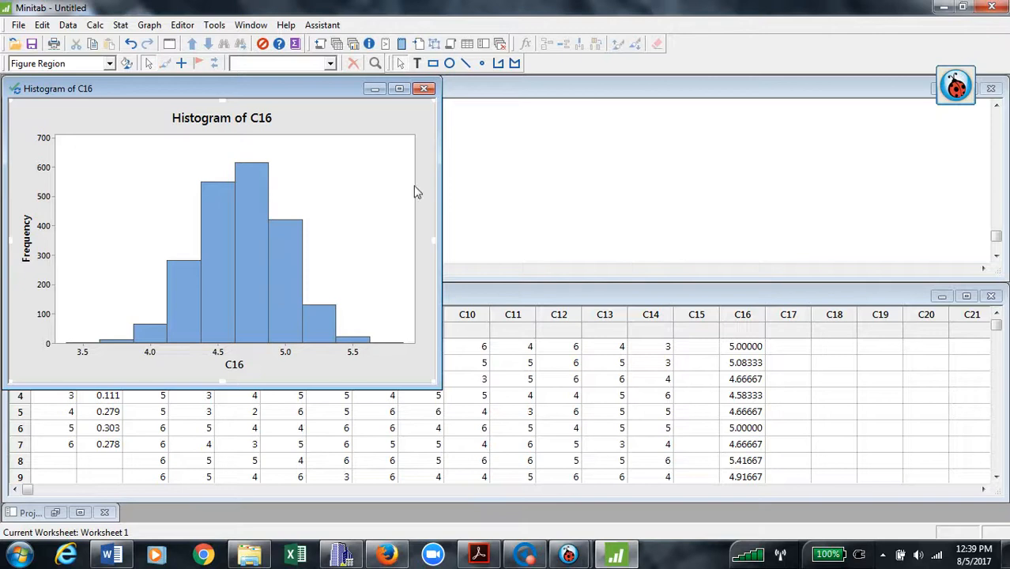
{"action": "right_click", "coordinate": [396, 169]}
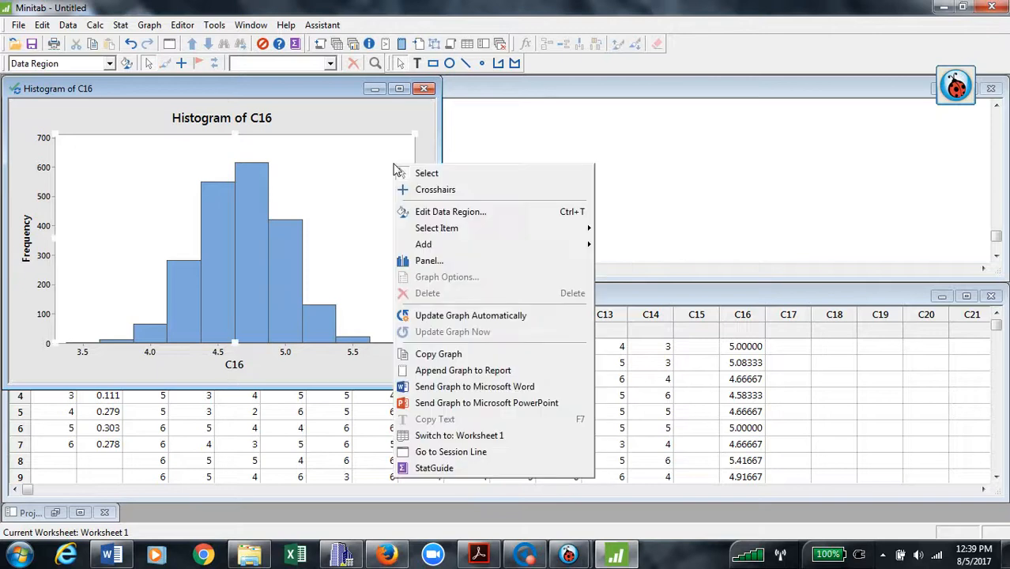
{"action": "left_click", "coordinate": [351, 120]}
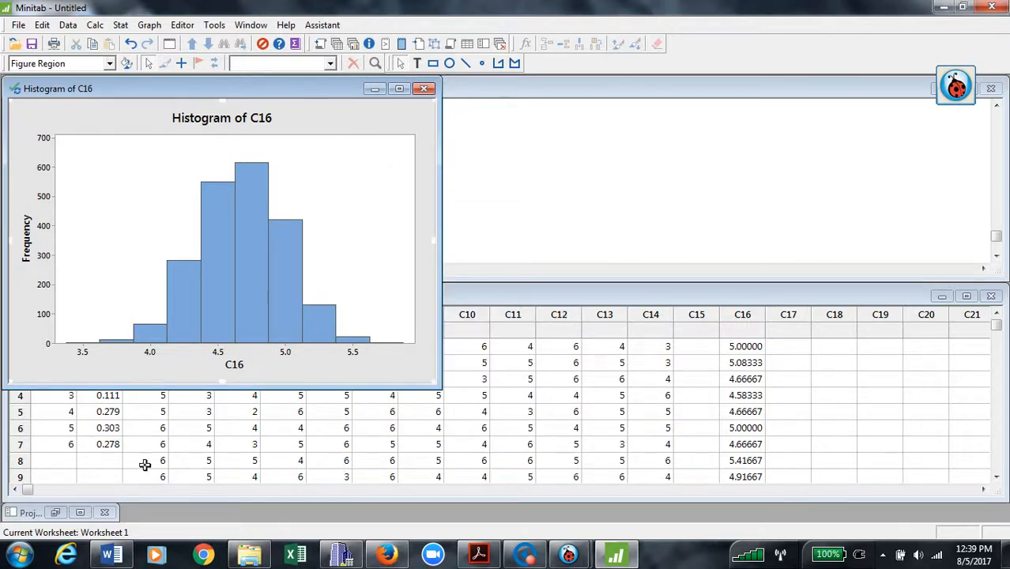
{"action": "left_click", "coordinate": [111, 556]}
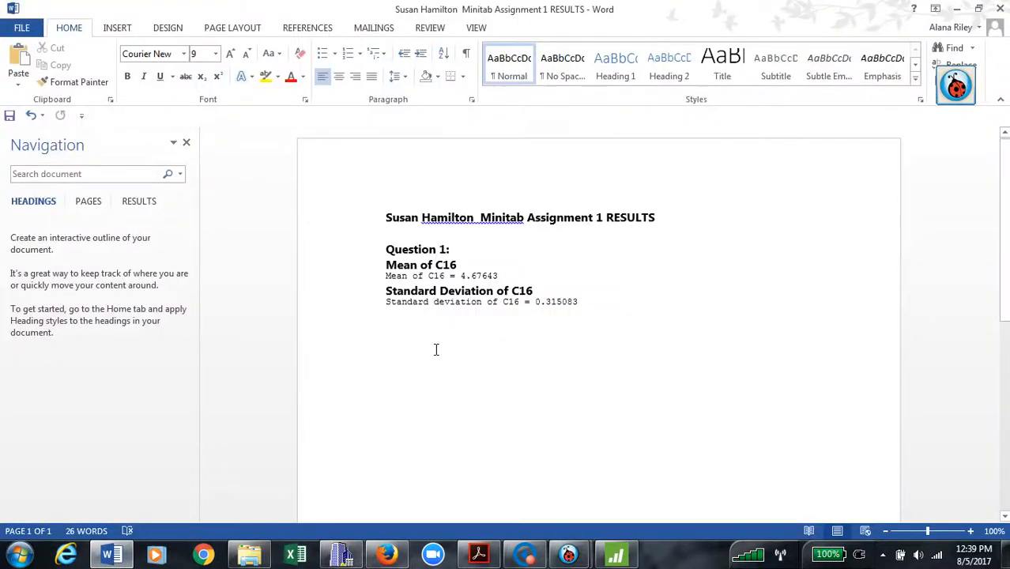
Paste the C16 histogram onto the empty line below the statistics.
{"action": "left_click", "coordinate": [398, 351]}
{"action": "key", "text": "ctrl+v"}
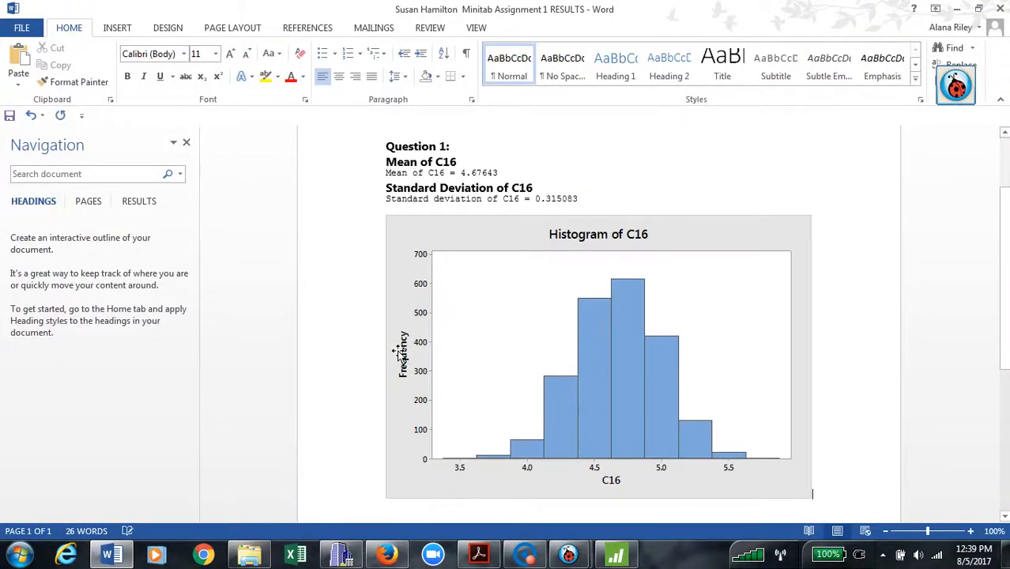
{"action": "left_click", "coordinate": [617, 206]}
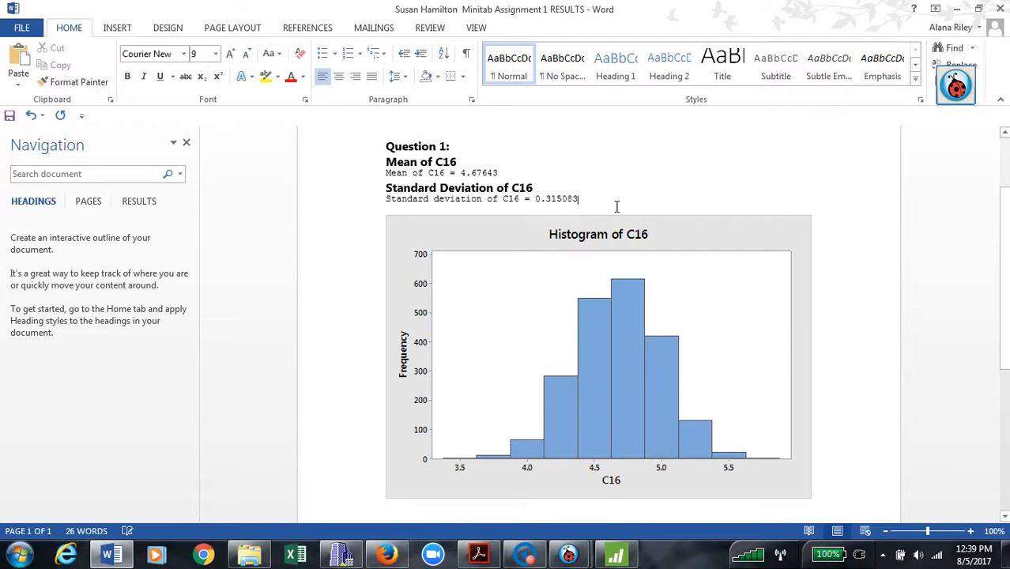
Add a 'Question 2:' heading under the standard deviation line by copying the Question 1 heading.
{"action": "left_click", "coordinate": [431, 148]}
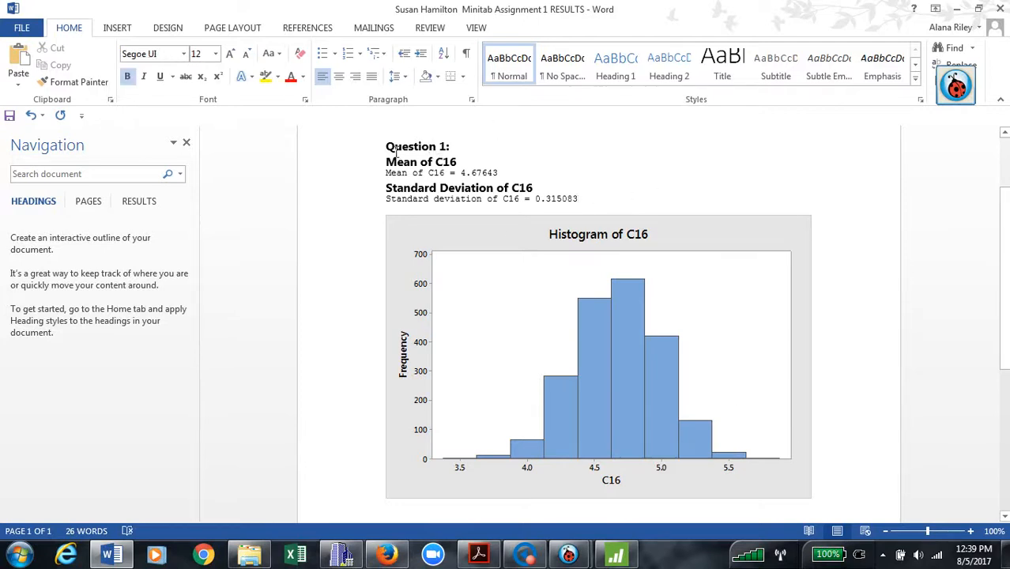
{"action": "left_click_drag", "start_coordinate": [386, 150], "coordinate": [459, 152]}
{"action": "key", "text": "ctrl+c"}
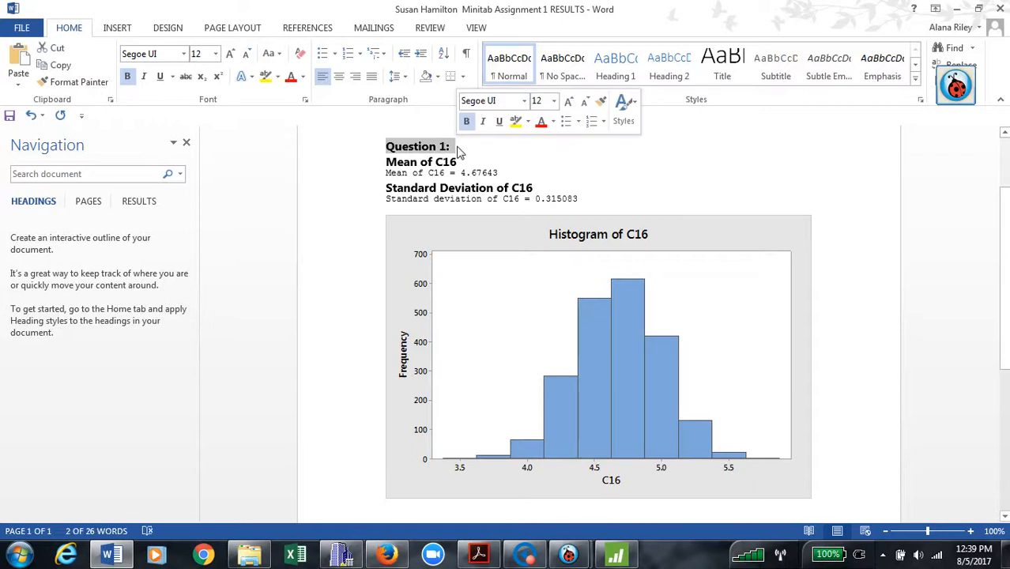
{"action": "left_click", "coordinate": [647, 208]}
{"action": "key", "text": "Return"}
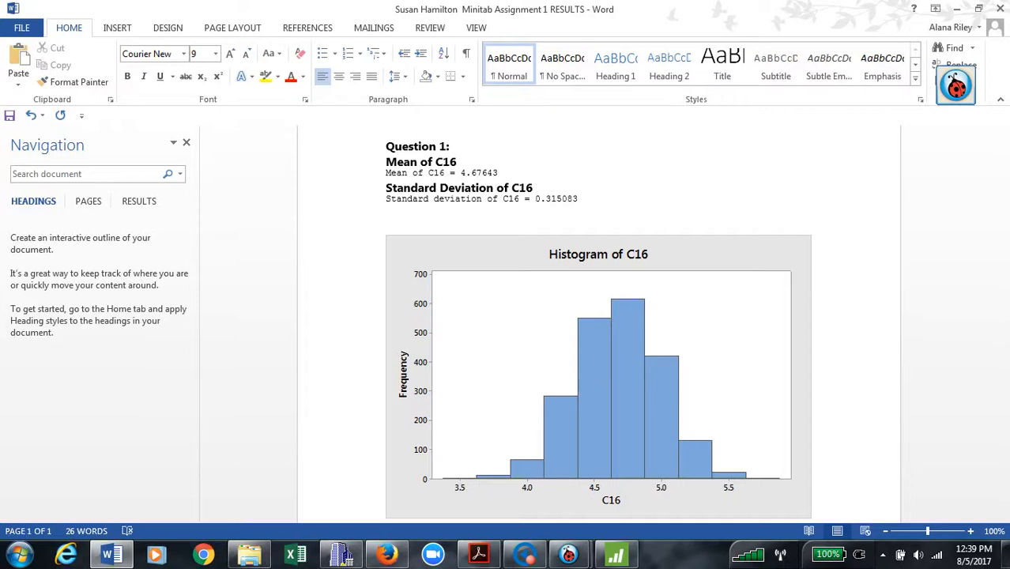
{"action": "key", "text": "ctrl+v"}
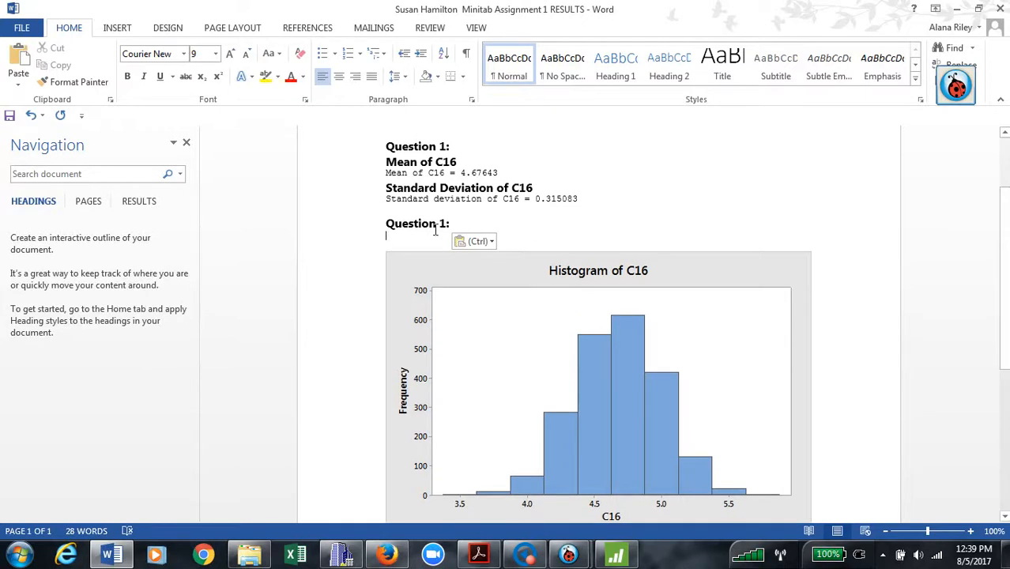
{"action": "left_click", "coordinate": [453, 230]}
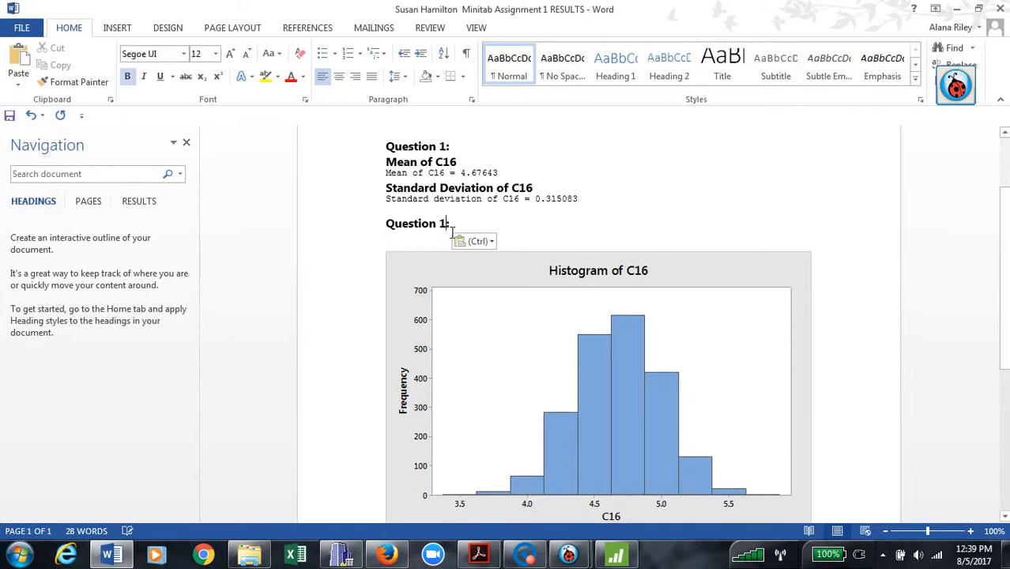
{"action": "key", "text": "BackSpace"}
{"action": "key", "text": "BackSpace"}
{"action": "type", "text": "2:"}
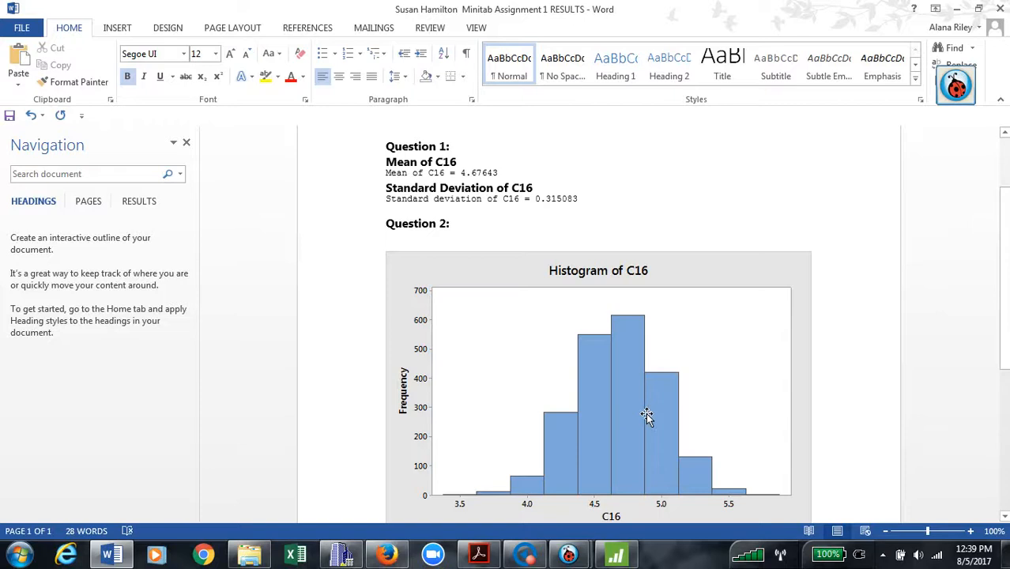
Shrink the pasted histogram picture to a smaller size.
{"action": "scroll", "coordinate": [870, 300], "scroll_direction": "down", "scroll_amount": 6}
{"action": "scroll", "coordinate": [861, 284], "scroll_direction": "up", "scroll_amount": 8}
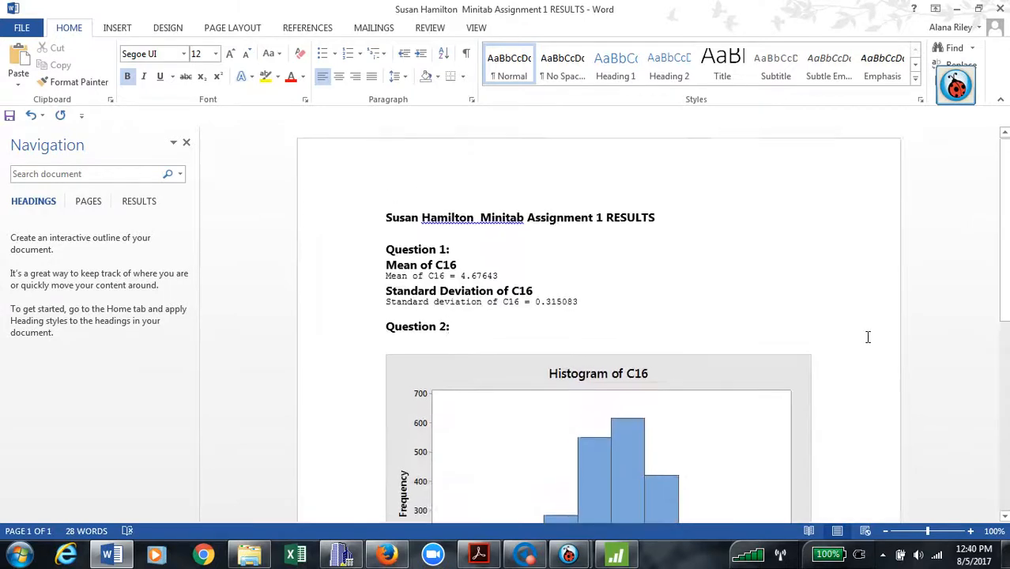
{"action": "scroll", "coordinate": [870, 451], "scroll_direction": "down", "scroll_amount": 5}
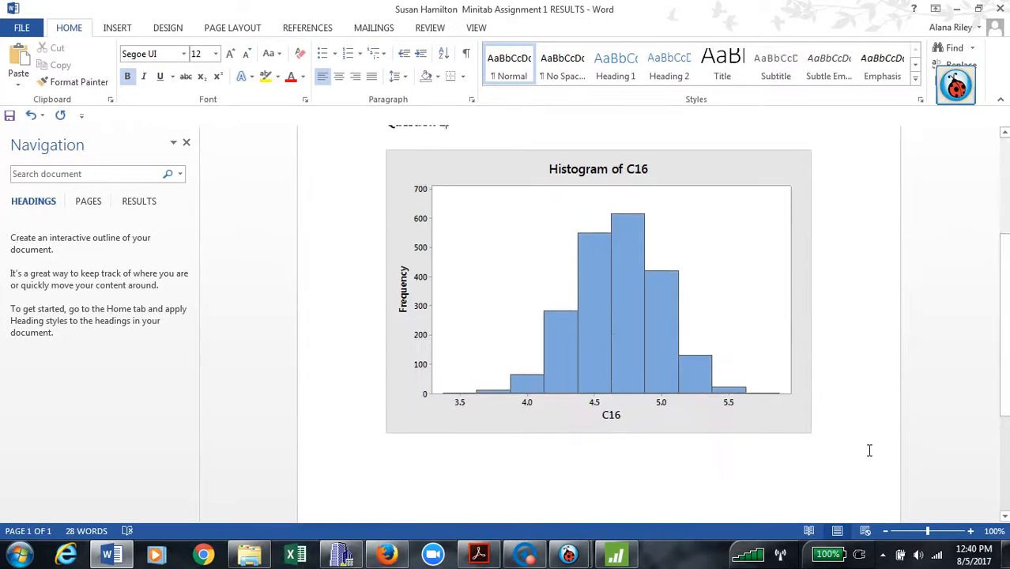
{"action": "left_click", "coordinate": [815, 434]}
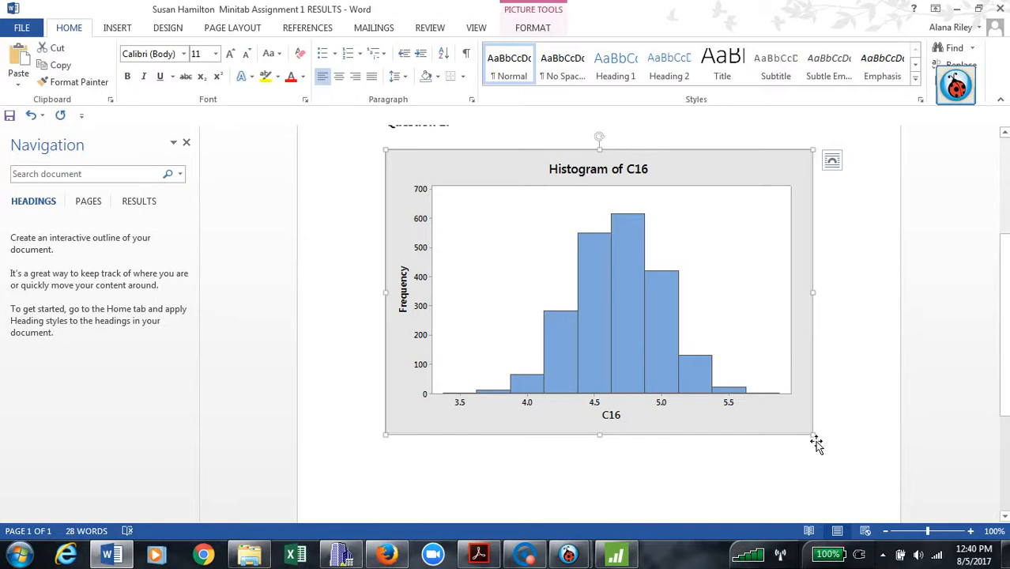
{"action": "left_click_drag", "start_coordinate": [817, 441], "coordinate": [726, 327]}
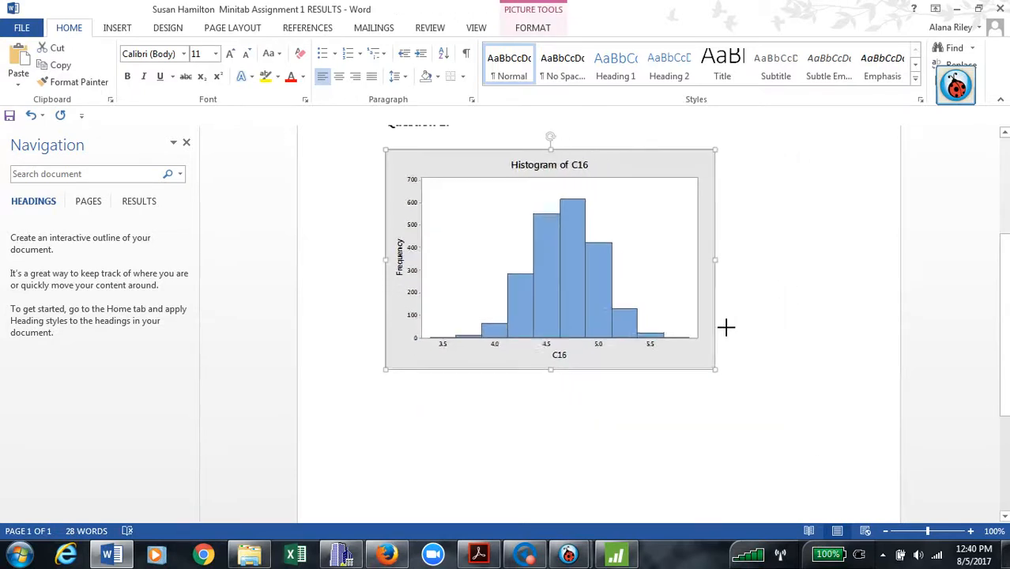
{"action": "left_click", "coordinate": [905, 286]}
Save the results document.
{"action": "scroll", "coordinate": [918, 318], "scroll_direction": "up", "scroll_amount": 3}
{"action": "scroll", "coordinate": [919, 318], "scroll_direction": "up", "scroll_amount": 1}
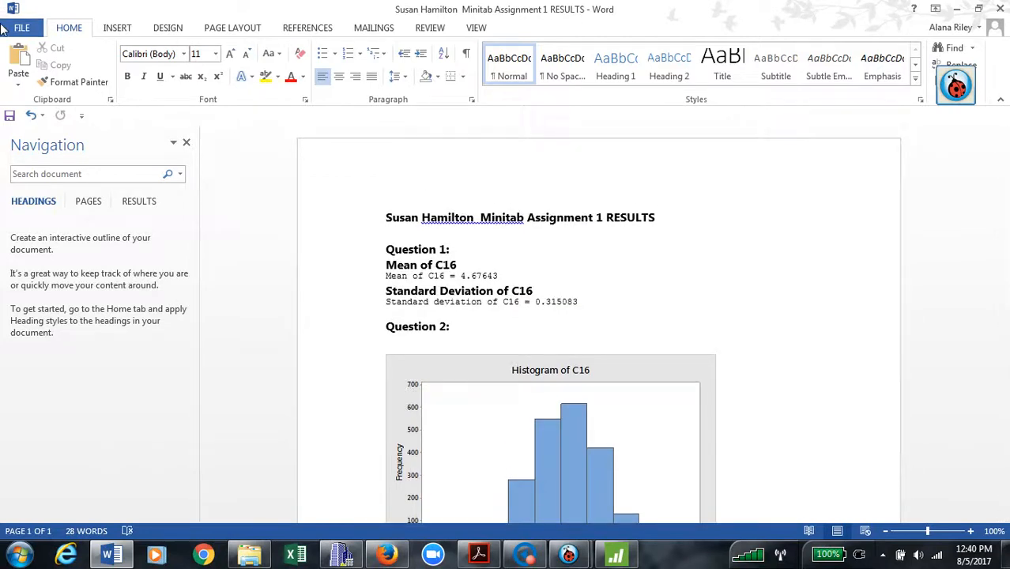
{"action": "left_click", "coordinate": [21, 30]}
{"action": "left_click", "coordinate": [28, 148]}
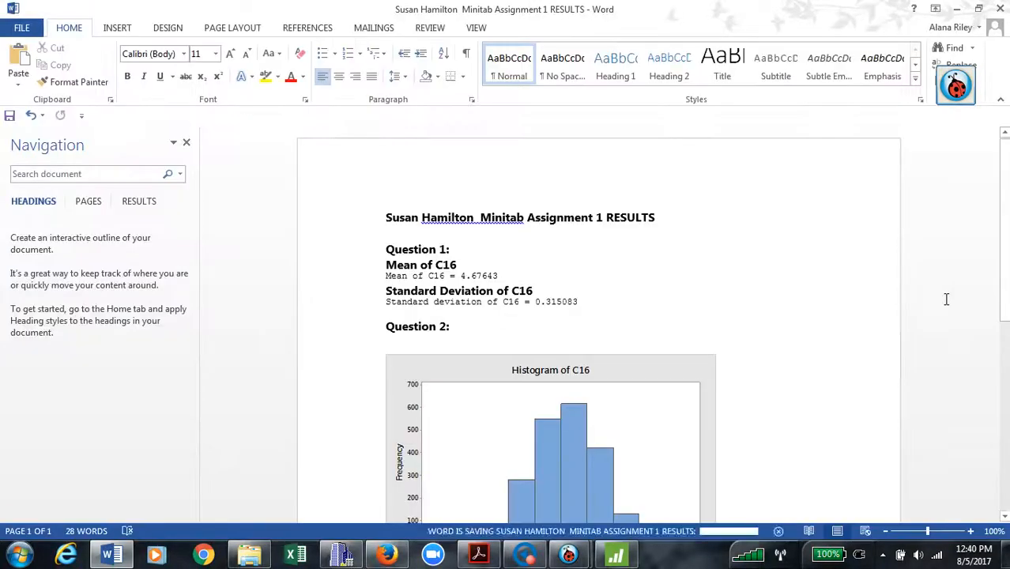
Create a single normal probability plot of C16 in Minitab and select the figure.
{"action": "left_click", "coordinate": [963, 10]}
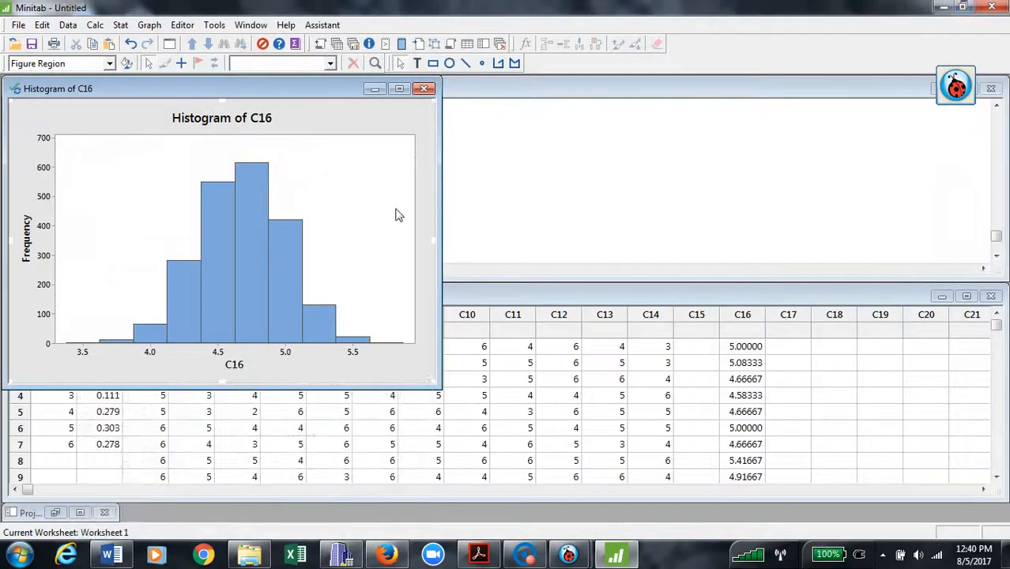
{"action": "left_click", "coordinate": [374, 89]}
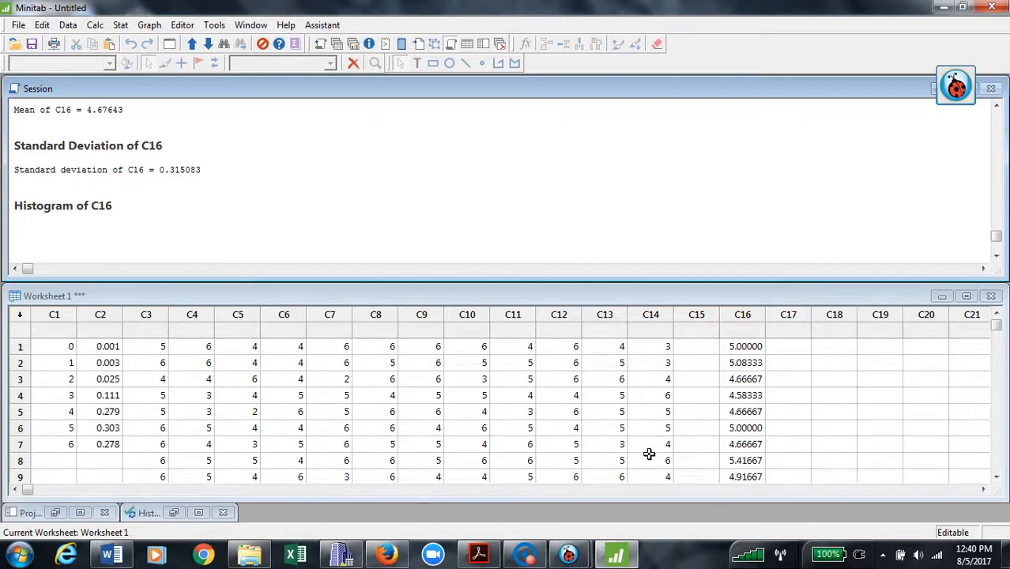
{"action": "left_click", "coordinate": [118, 26]}
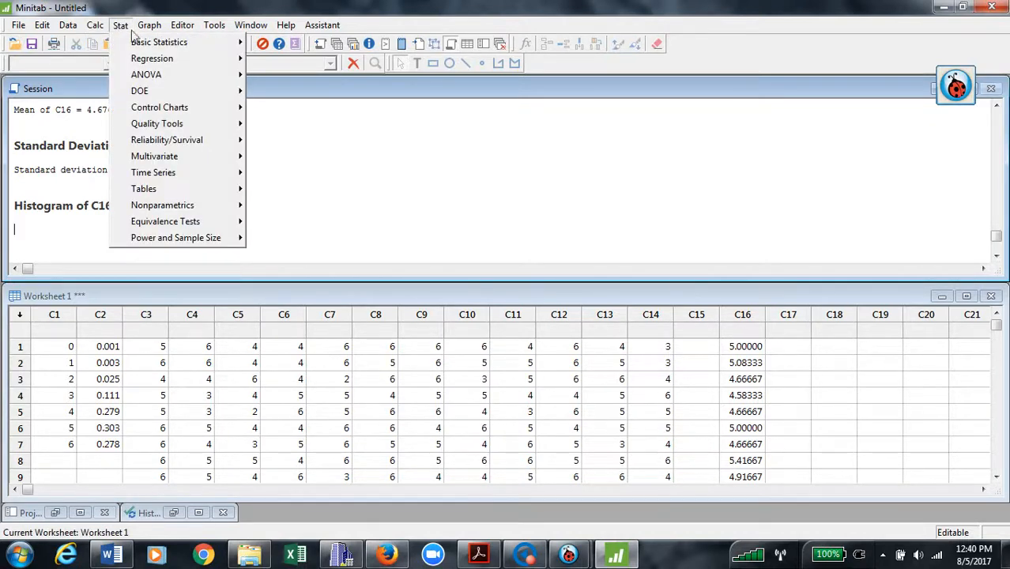
{"action": "mouse_move", "coordinate": [150, 33]}
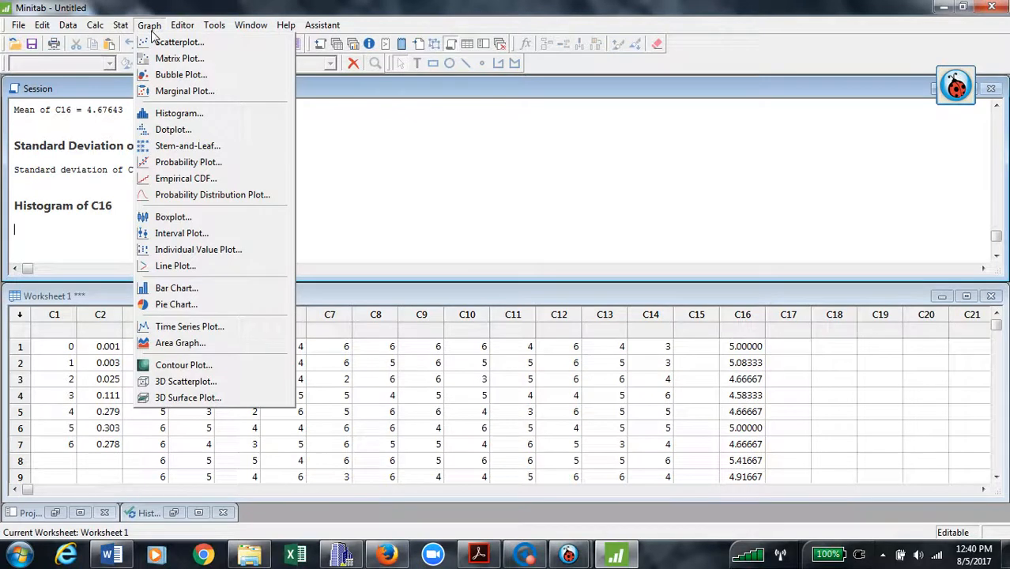
{"action": "left_click", "coordinate": [224, 165]}
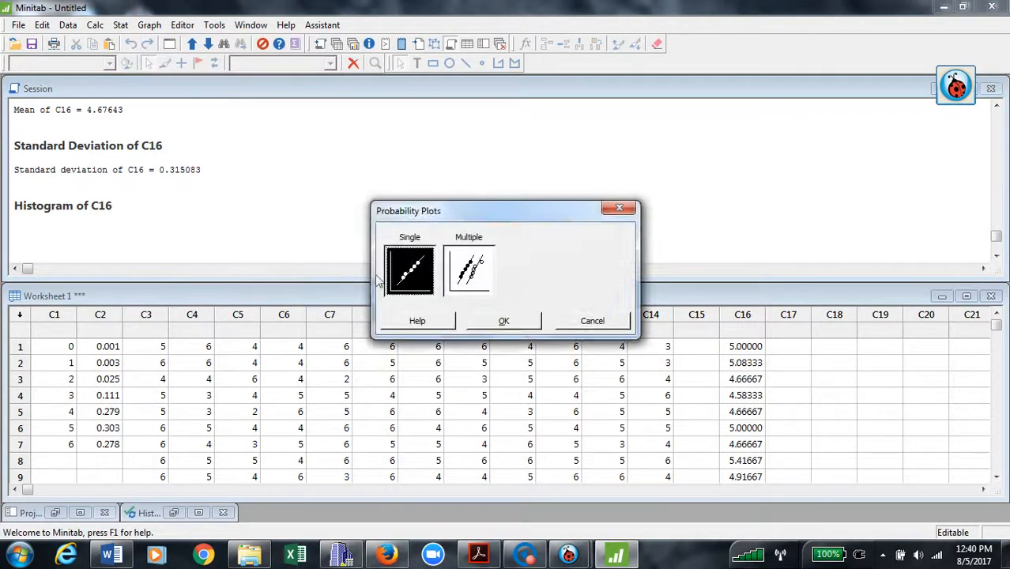
{"action": "left_click", "coordinate": [504, 321]}
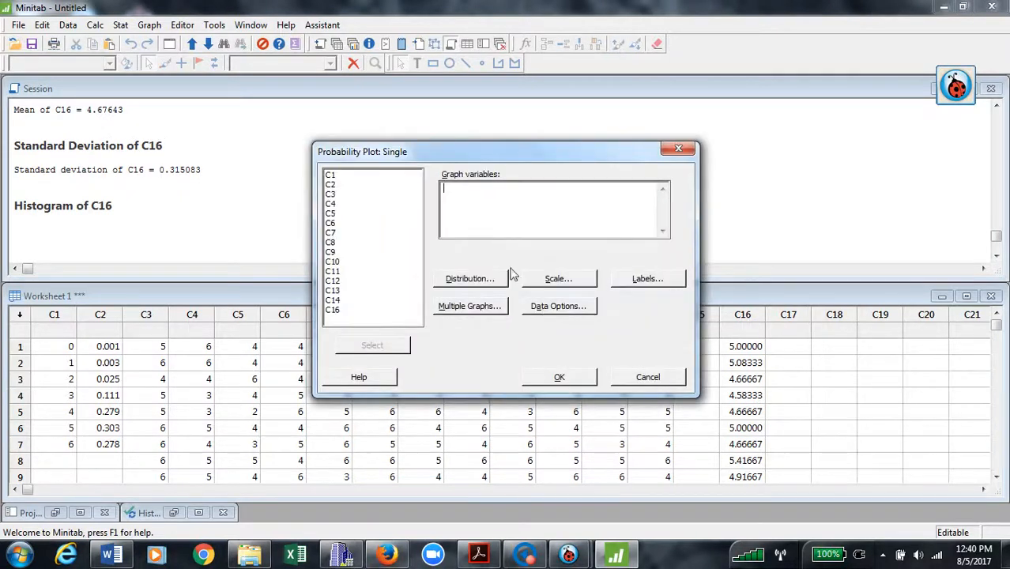
{"action": "double_click", "coordinate": [332, 310]}
{"action": "left_click", "coordinate": [571, 380]}
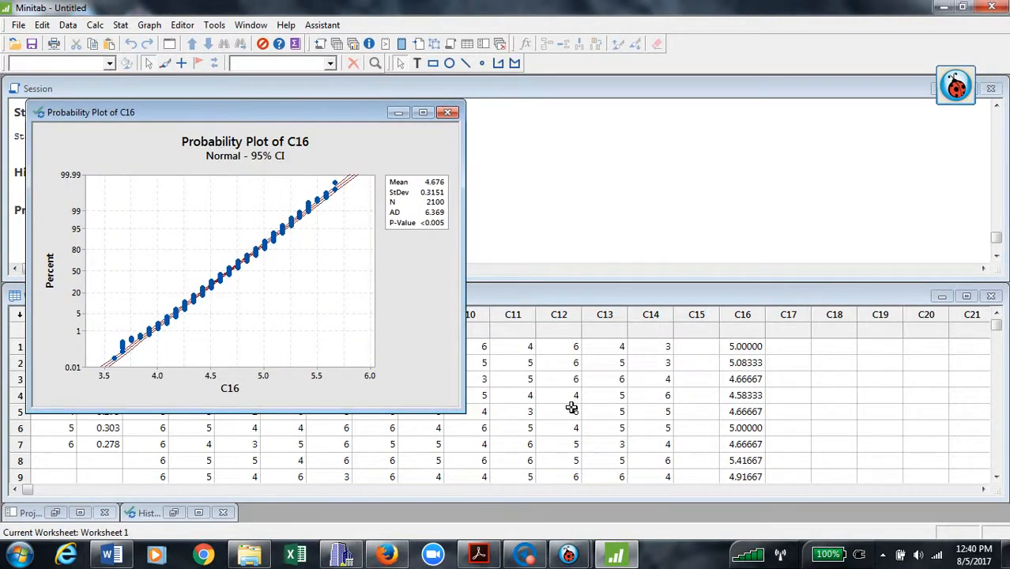
{"action": "left_click", "coordinate": [345, 157]}
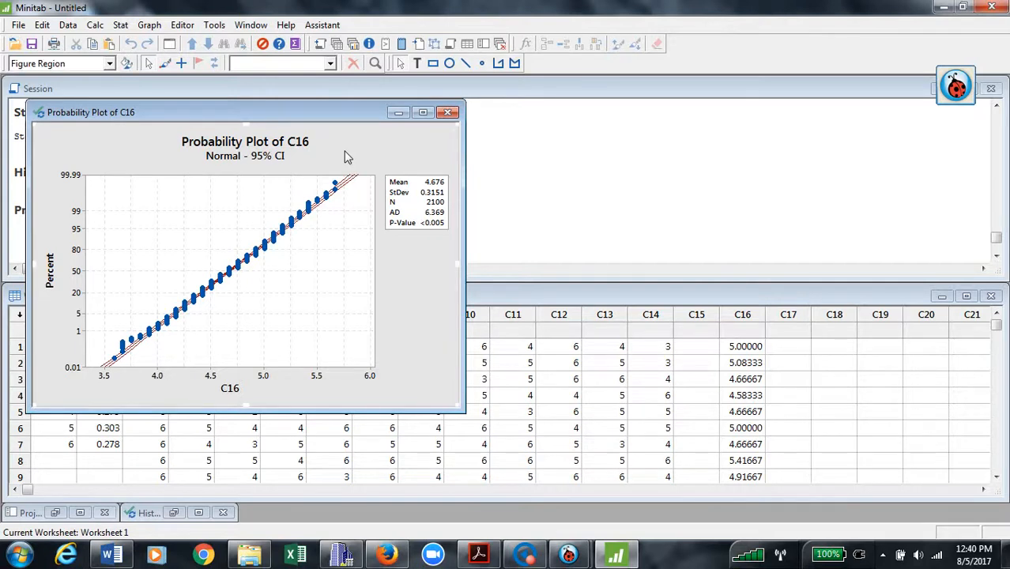
Paste the C16 probability plot on a new line below the histogram in Word.
{"action": "left_click", "coordinate": [112, 556]}
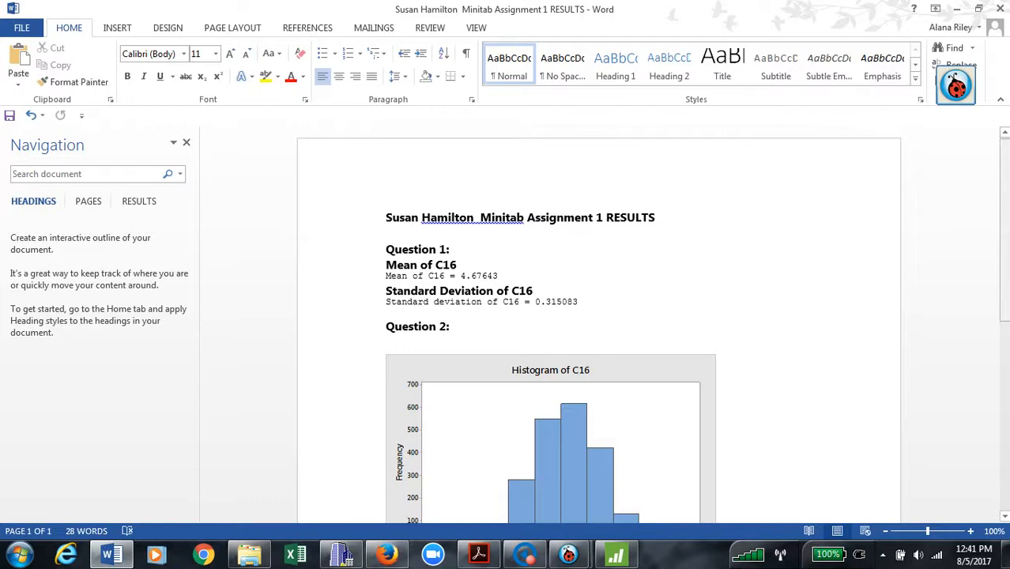
{"action": "scroll", "coordinate": [478, 336], "scroll_direction": "down", "scroll_amount": 7}
{"action": "left_click", "coordinate": [412, 310]}
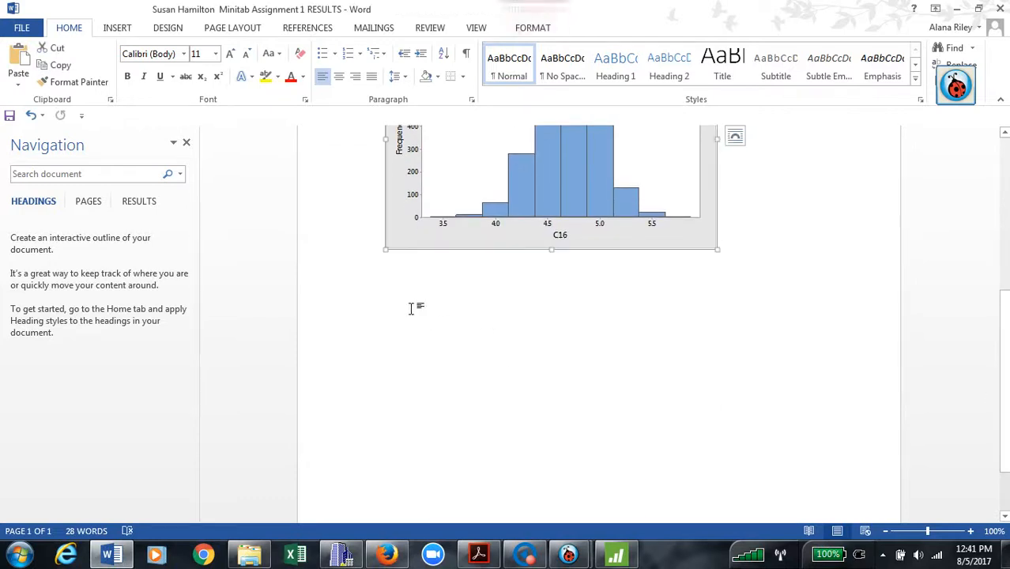
{"action": "left_click", "coordinate": [763, 269]}
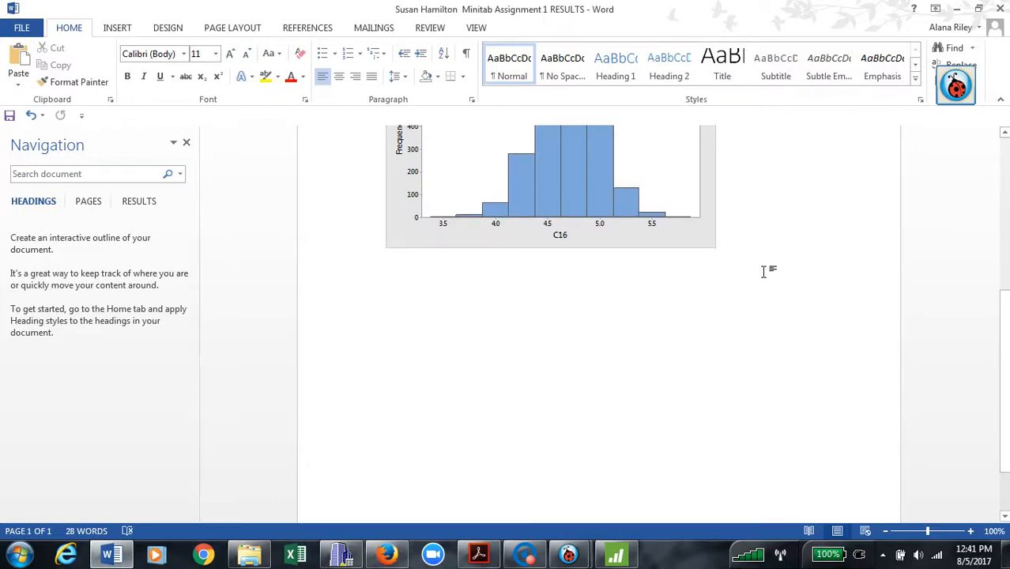
{"action": "key", "text": "Return"}
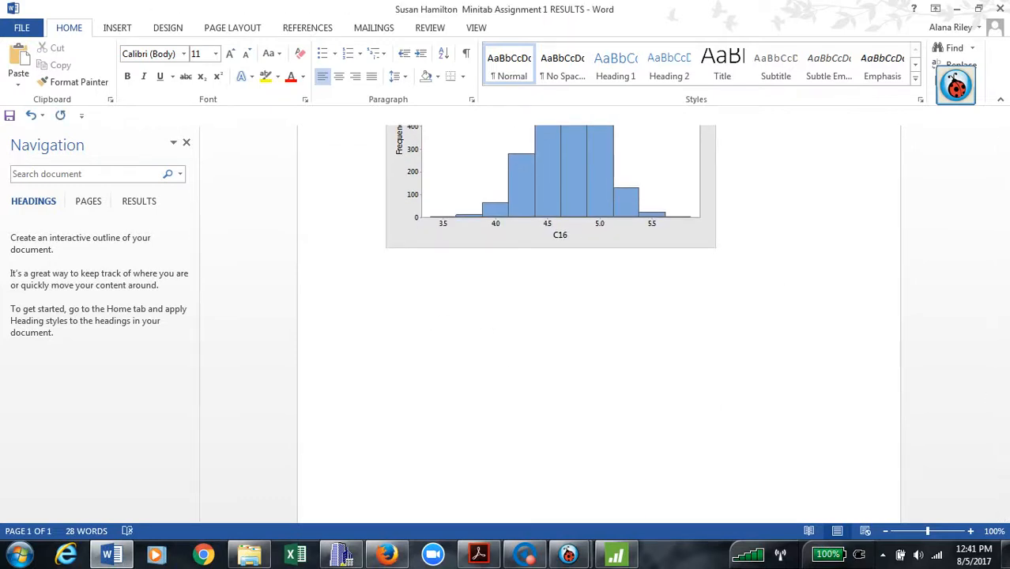
{"action": "key", "text": "ctrl+v"}
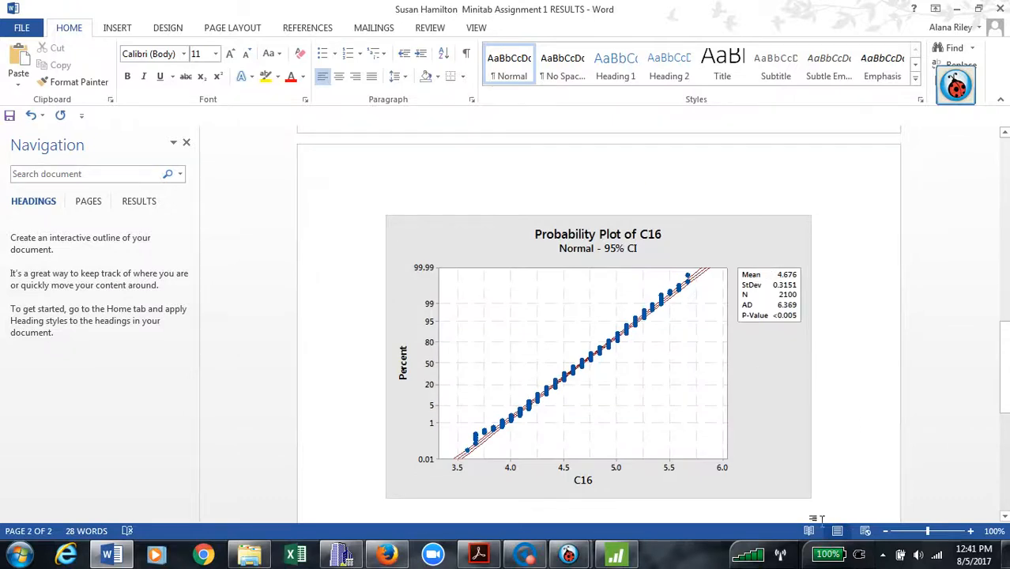
Shrink the pasted probability plot and save the results document.
{"action": "left_click", "coordinate": [814, 500]}
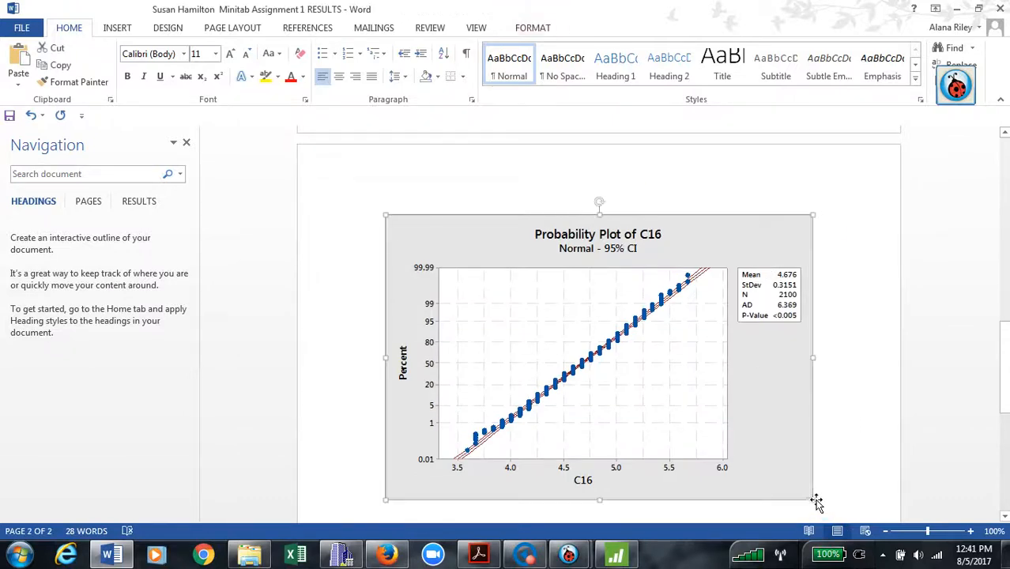
{"action": "left_click_drag", "start_coordinate": [826, 510], "coordinate": [720, 412]}
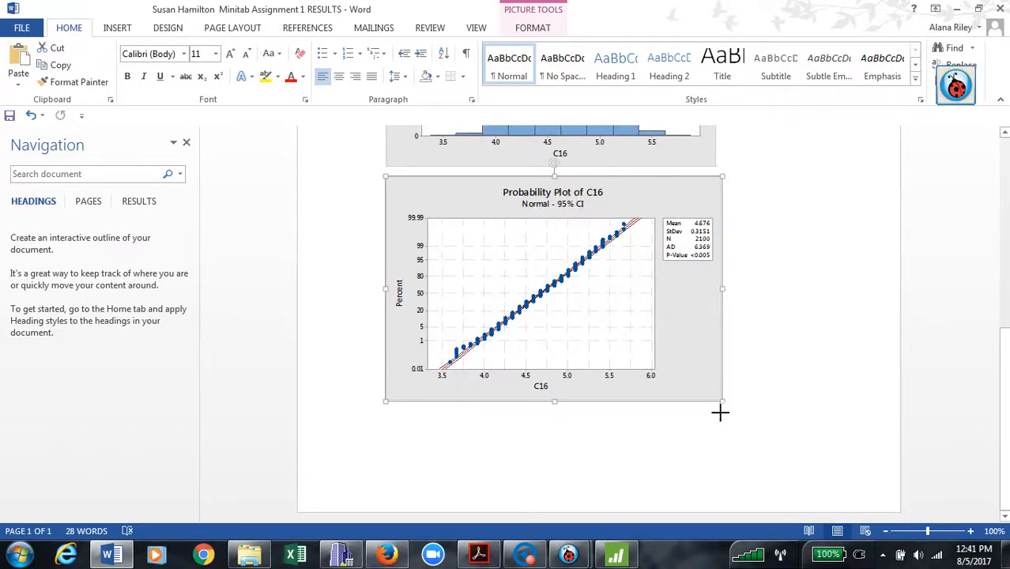
{"action": "left_click", "coordinate": [862, 442]}
{"action": "scroll", "coordinate": [744, 538], "scroll_direction": "up", "scroll_amount": 8}
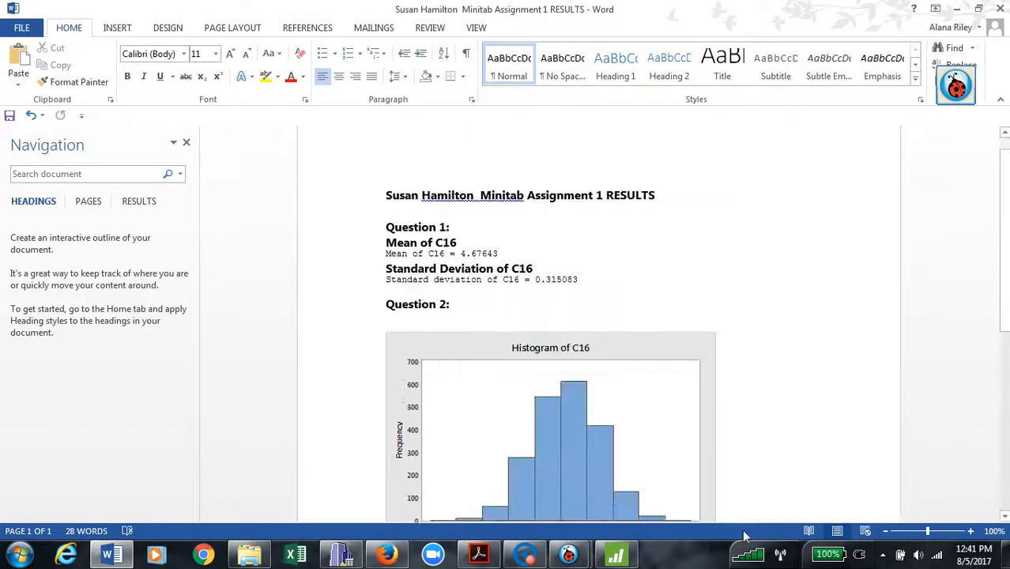
{"action": "scroll", "coordinate": [744, 538], "scroll_direction": "down", "scroll_amount": 8}
{"action": "scroll", "coordinate": [805, 532], "scroll_direction": "up", "scroll_amount": 8}
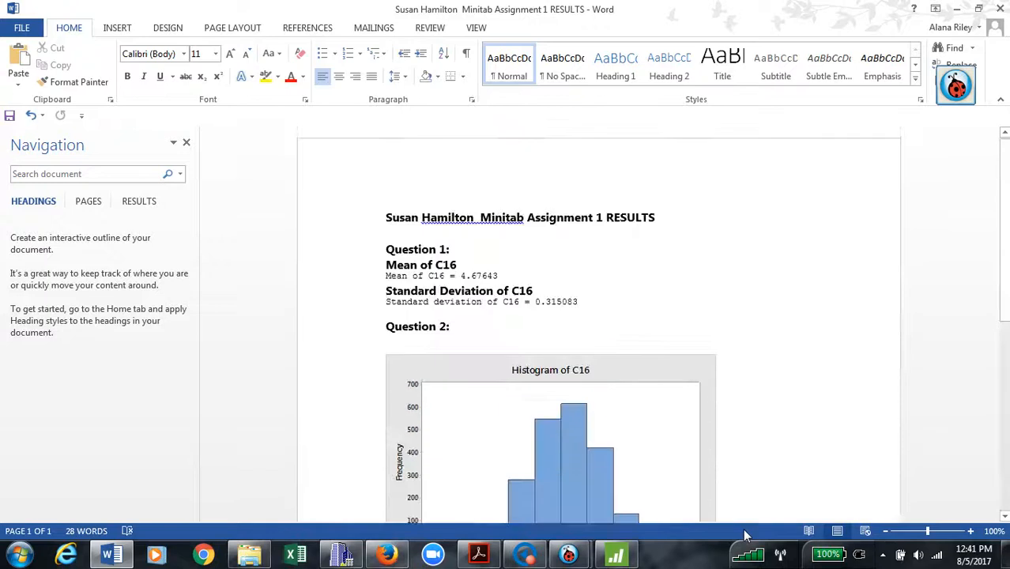
{"action": "left_click", "coordinate": [21, 28]}
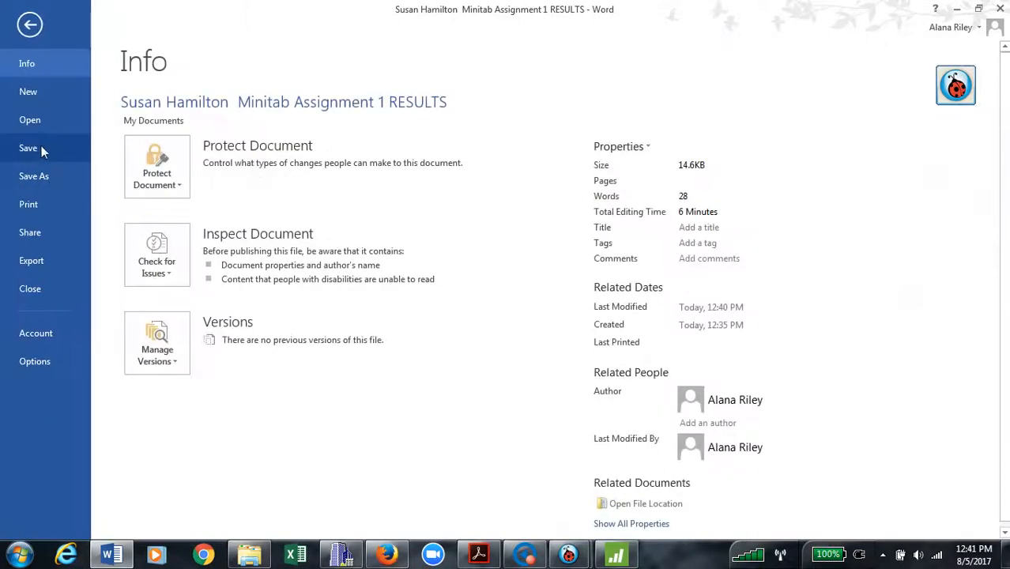
{"action": "left_click", "coordinate": [41, 145]}
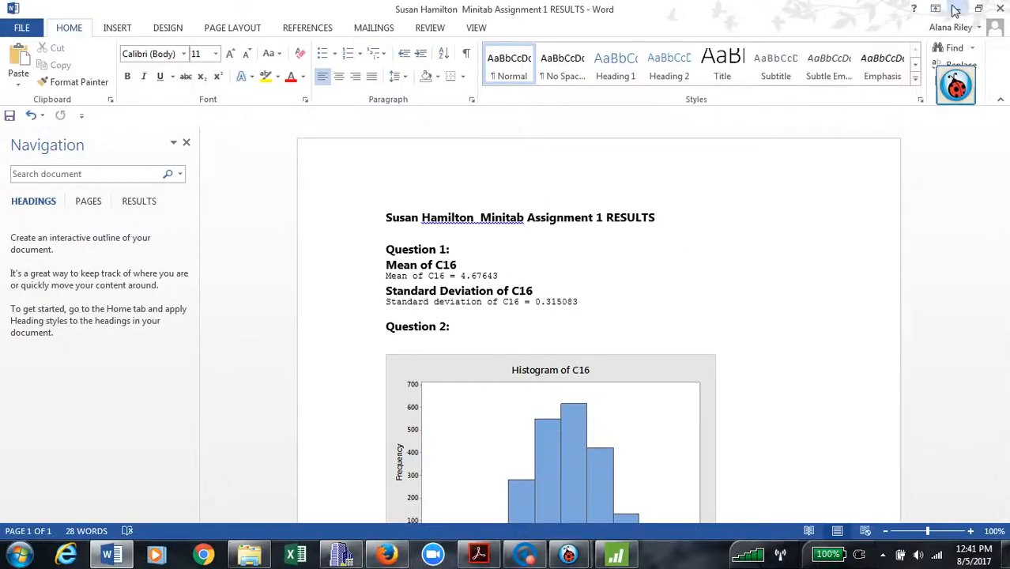
Minimize Word and bring the Ladibug camera view of the assignment questions forward.
{"action": "left_click", "coordinate": [956, 9]}
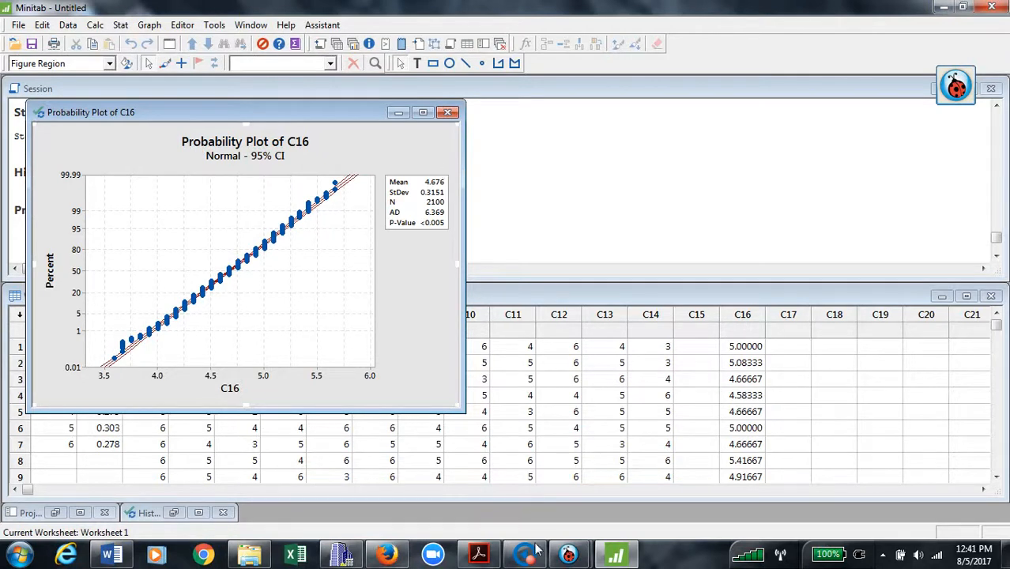
{"action": "mouse_move", "coordinate": [566, 556]}
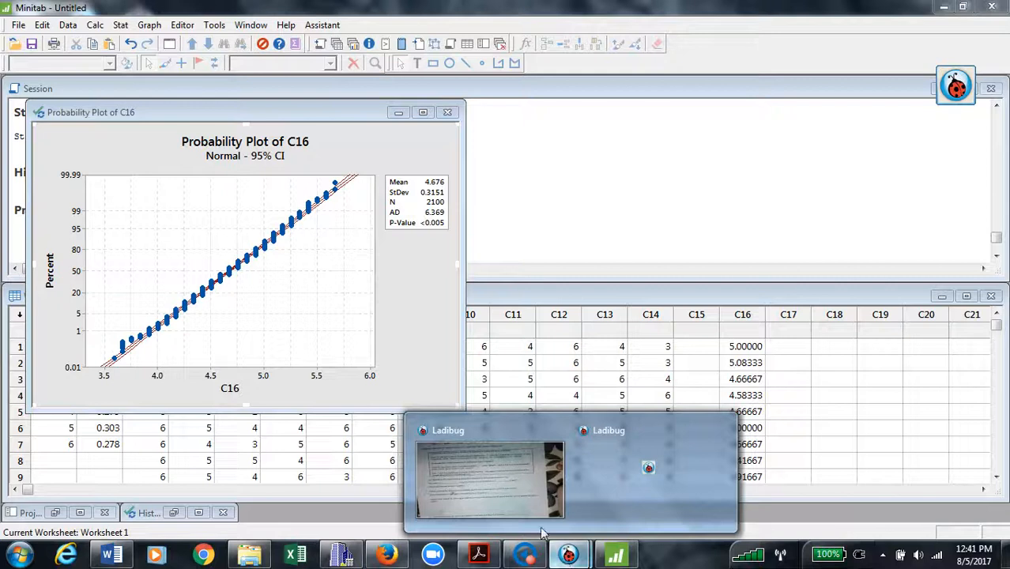
{"action": "left_click", "coordinate": [647, 468]}
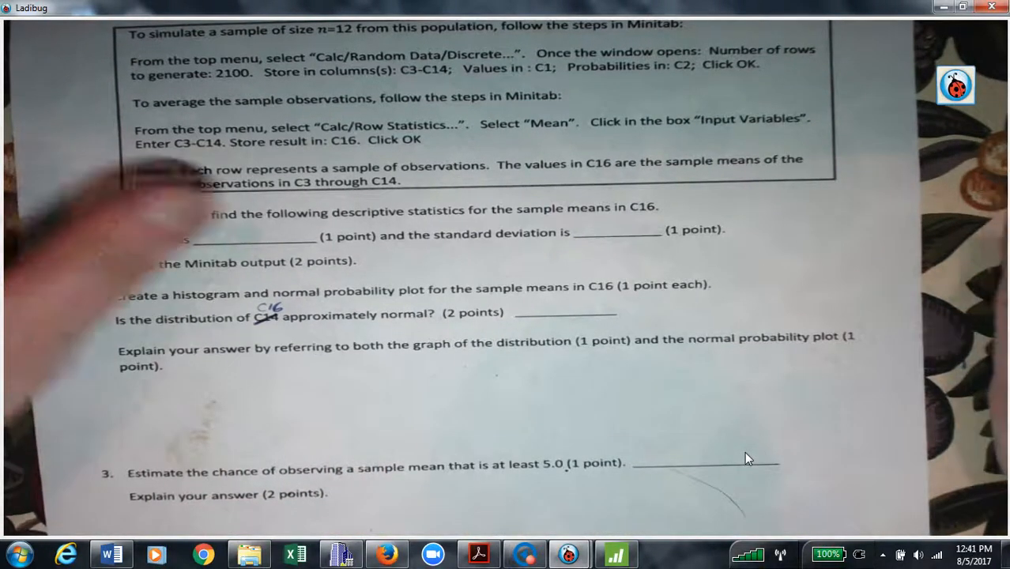
Review the histogram and probability plot in Word, then show Ladibug's textbook page on skewness.
{"action": "left_click", "coordinate": [115, 555]}
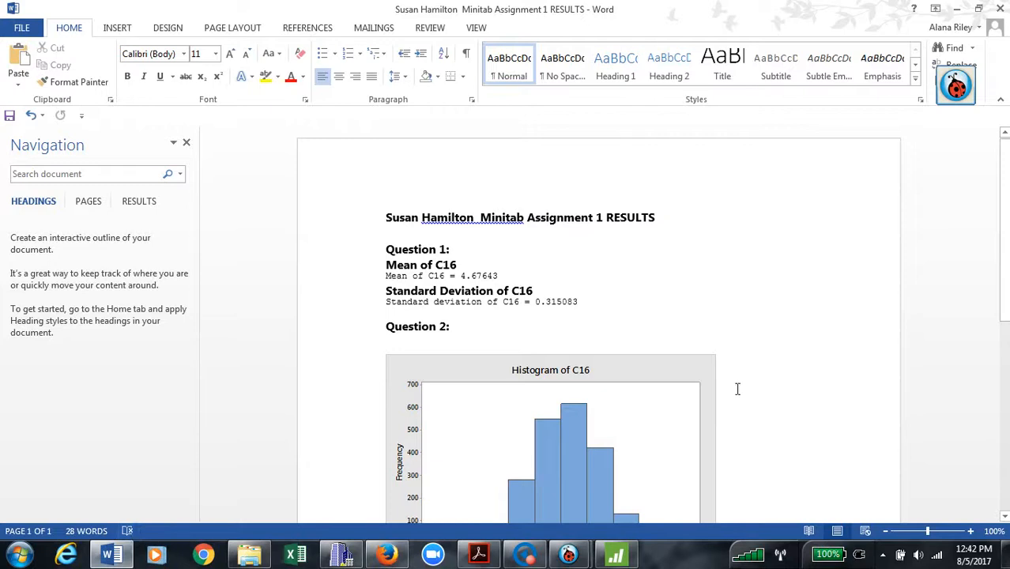
{"action": "left_click_drag", "start_coordinate": [1002, 287], "coordinate": [999, 351]}
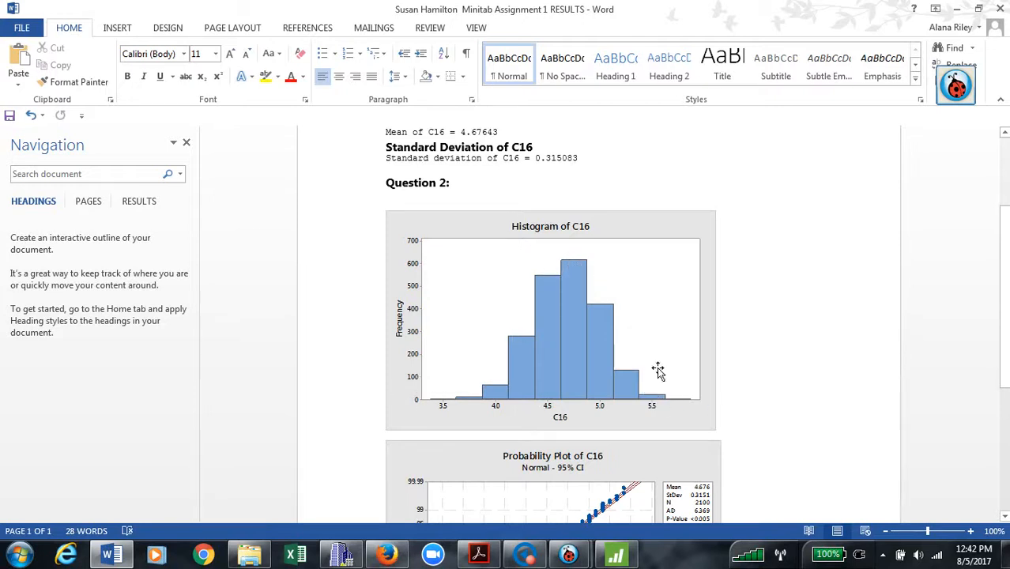
{"action": "scroll", "coordinate": [528, 272], "scroll_direction": "down", "scroll_amount": 5}
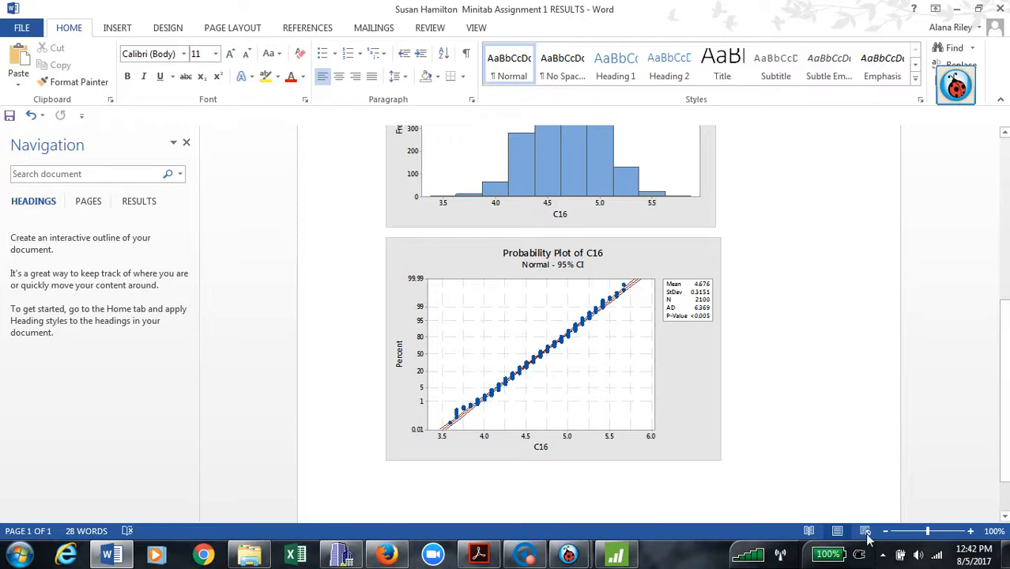
{"action": "mouse_move", "coordinate": [582, 551]}
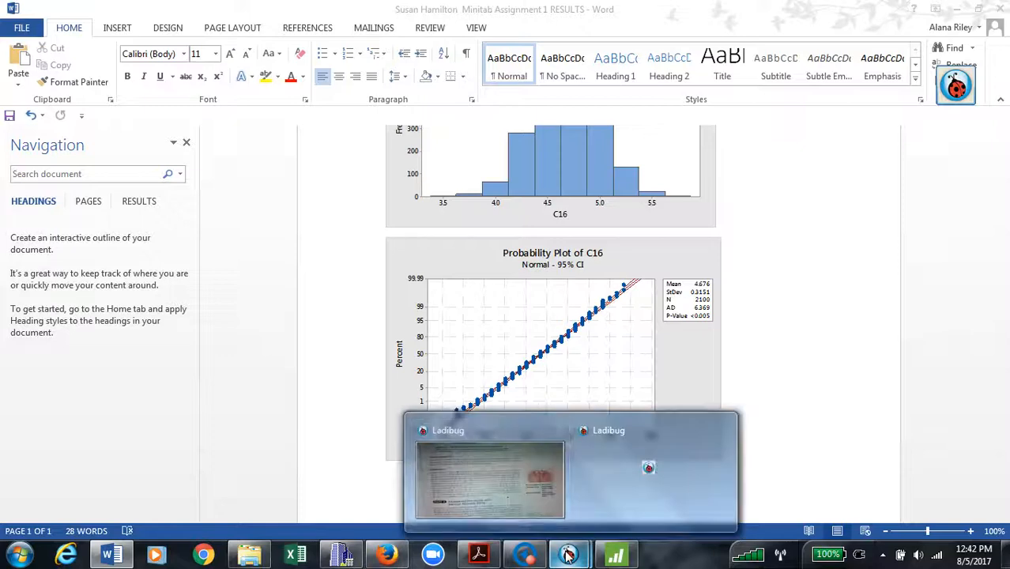
{"action": "left_click", "coordinate": [507, 496]}
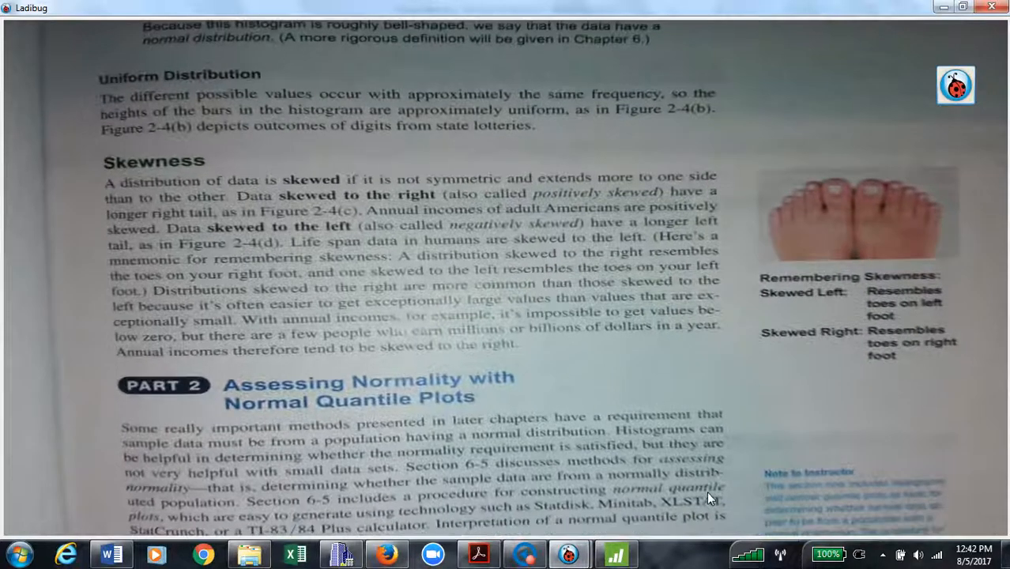
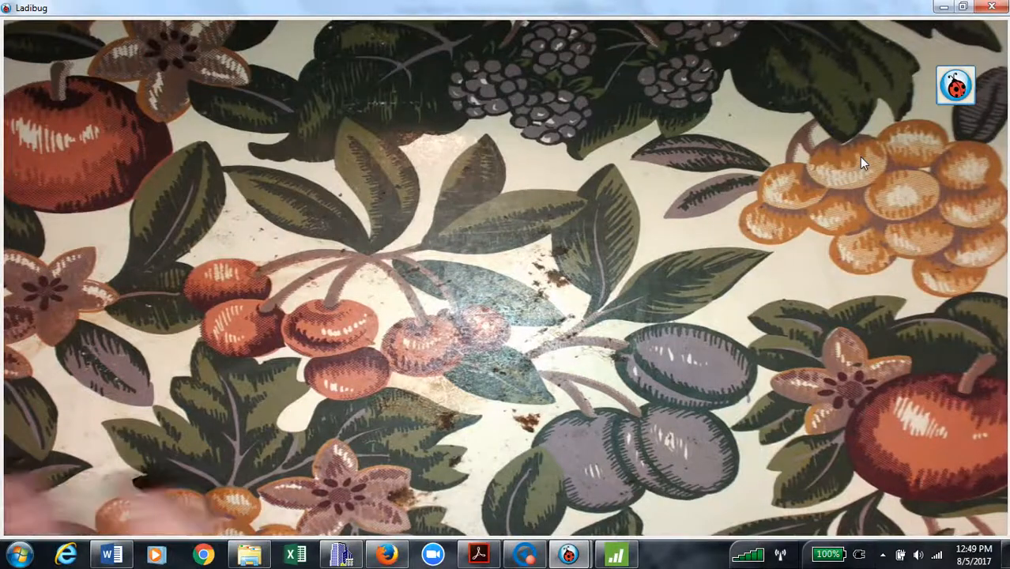
Show the hand-drawn normal curve, shaded right of 5.0 and noted 'convert to Z', in Ladibug.
{"action": "mouse_move", "coordinate": [1005, 554]}
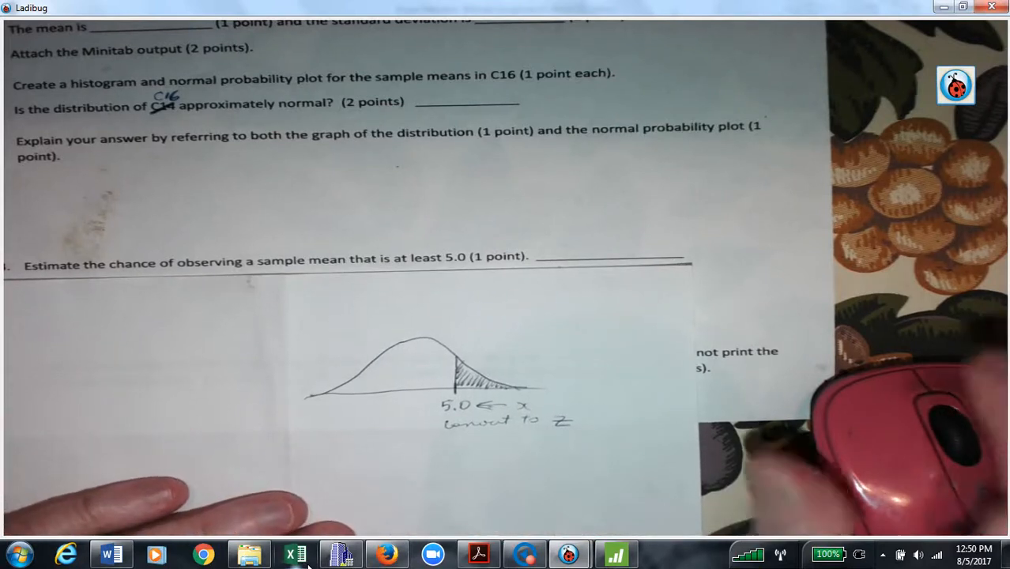
Review the C16 results document in Word from the top, then bring Minitab's Probability Plot of C16 forward.
{"action": "left_click", "coordinate": [108, 556]}
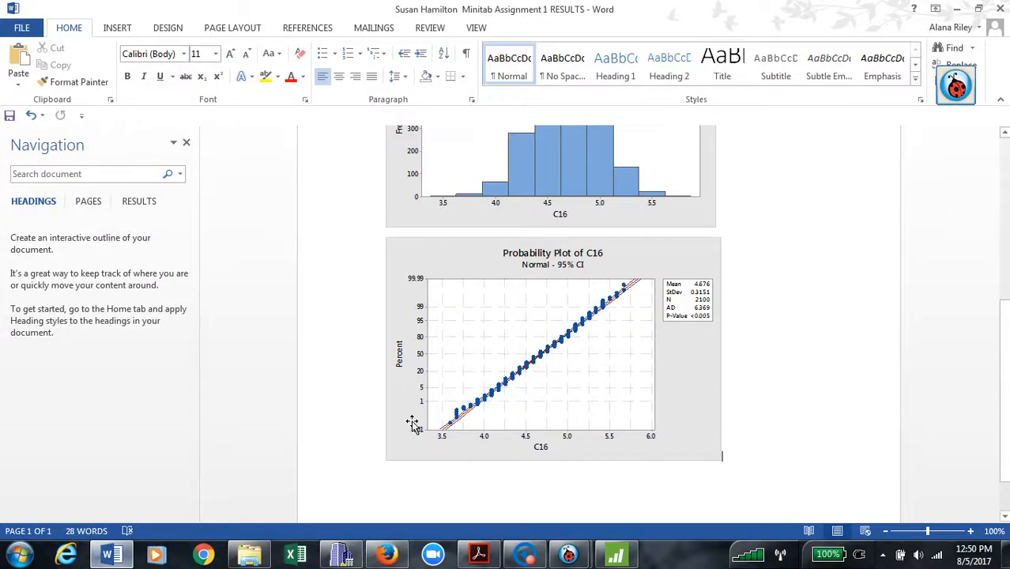
{"action": "scroll", "coordinate": [741, 336], "scroll_direction": "up", "scroll_amount": 8}
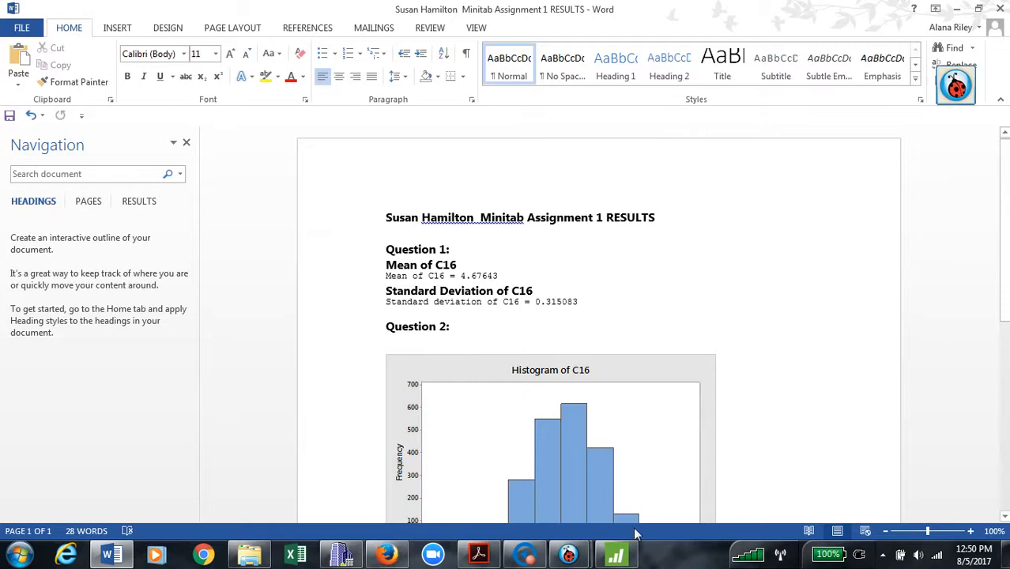
{"action": "left_click", "coordinate": [611, 564]}
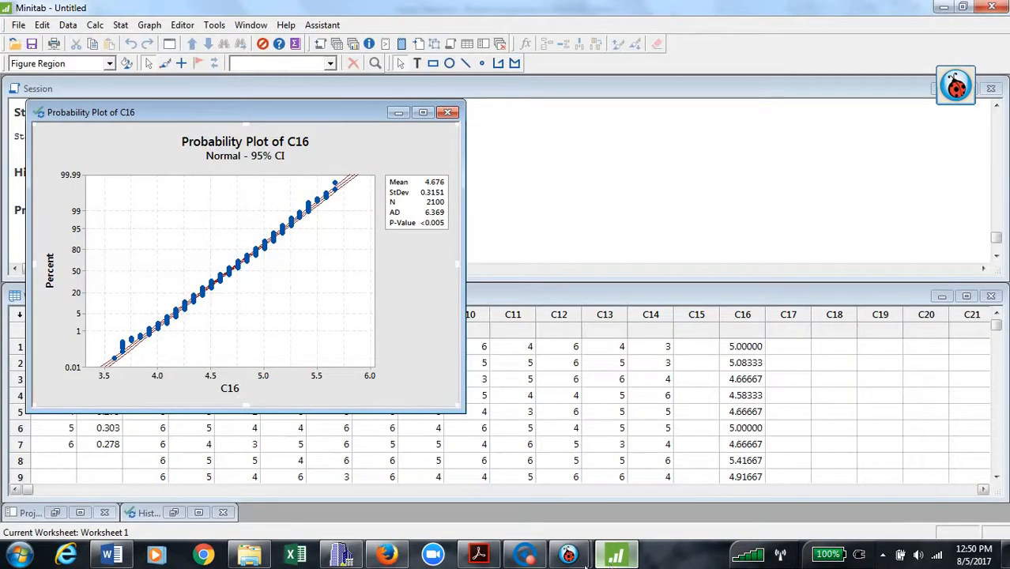
Bring the camera view forward showing the z-score setup (5 − 4.67643)/.315083.
{"action": "mouse_move", "coordinate": [581, 561]}
{"action": "left_click", "coordinate": [514, 478]}
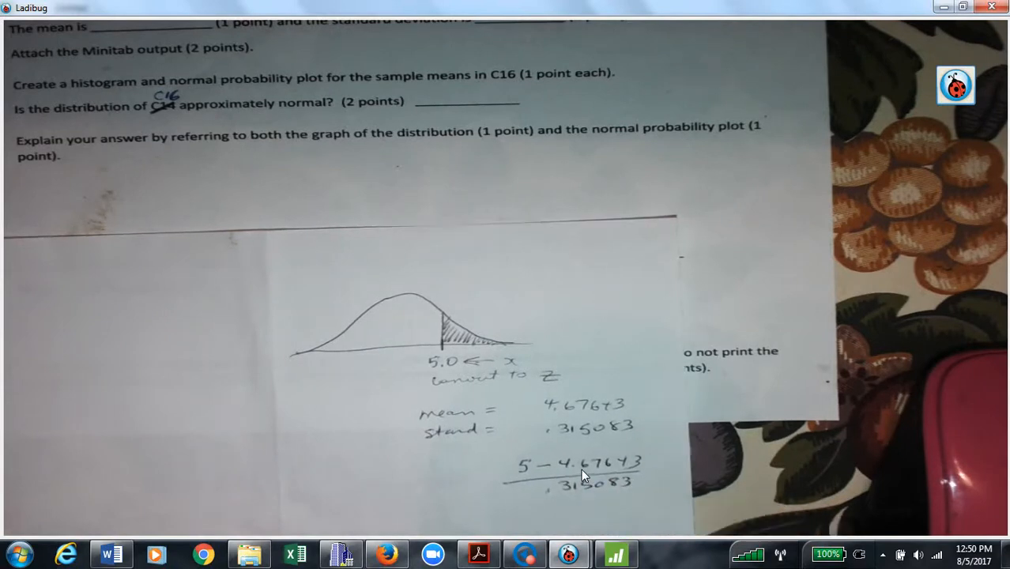
In the TI-83 emulator, compute 5 − 4.67643 = .32357.
{"action": "mouse_move", "coordinate": [401, 563]}
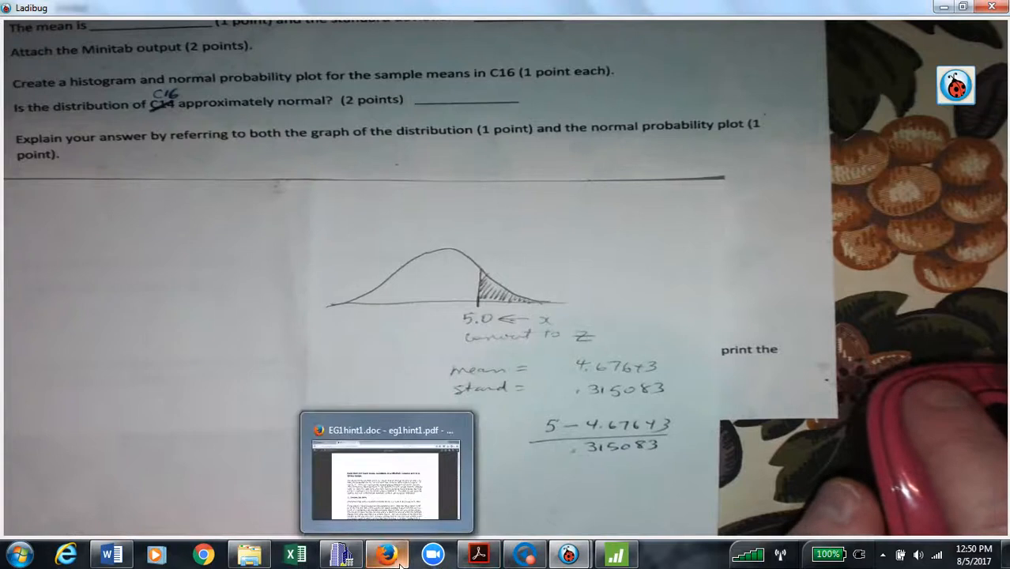
{"action": "left_click", "coordinate": [342, 556]}
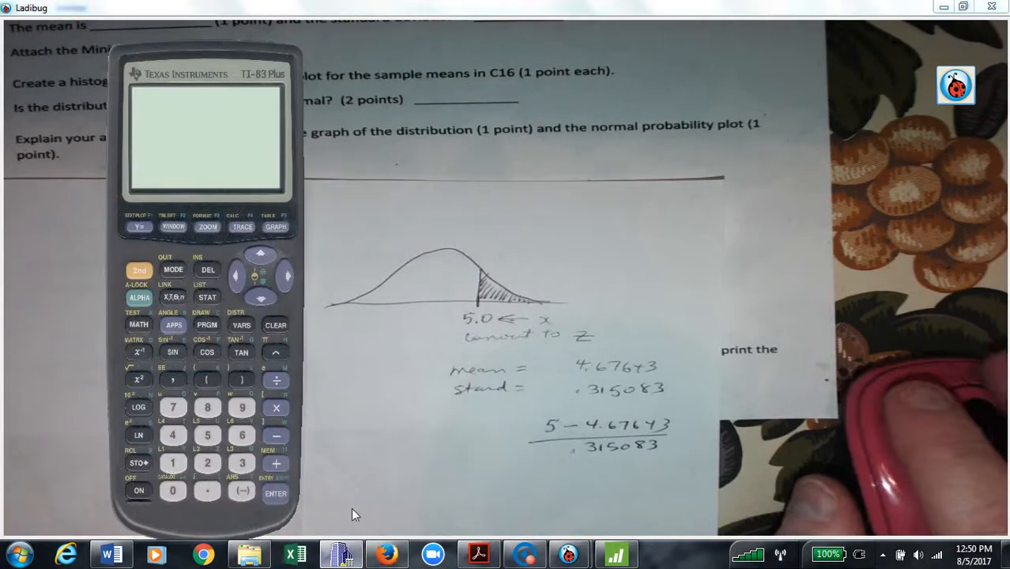
{"action": "left_click", "coordinate": [139, 491]}
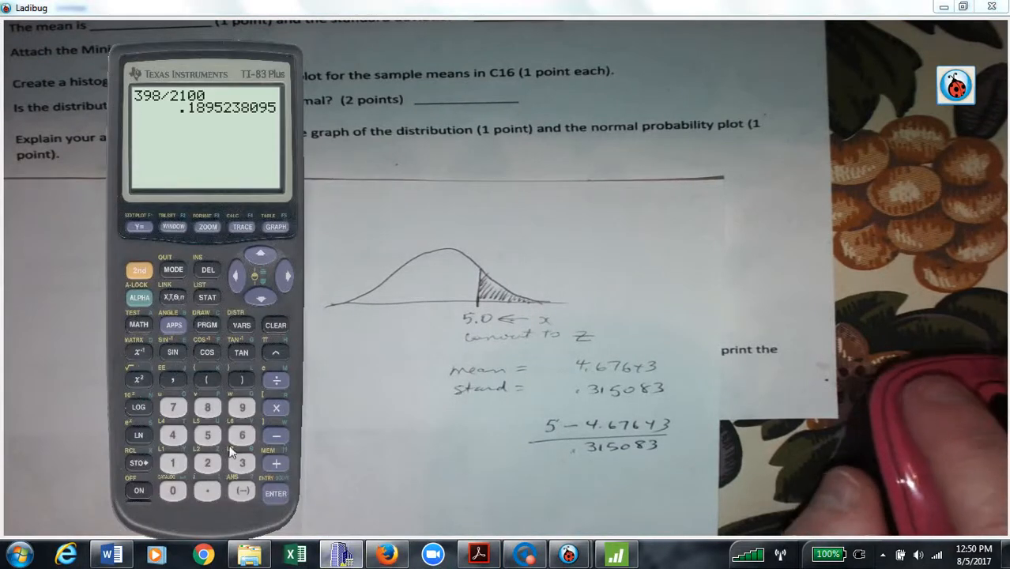
{"action": "left_click", "coordinate": [207, 435]}
{"action": "left_click", "coordinate": [272, 435]}
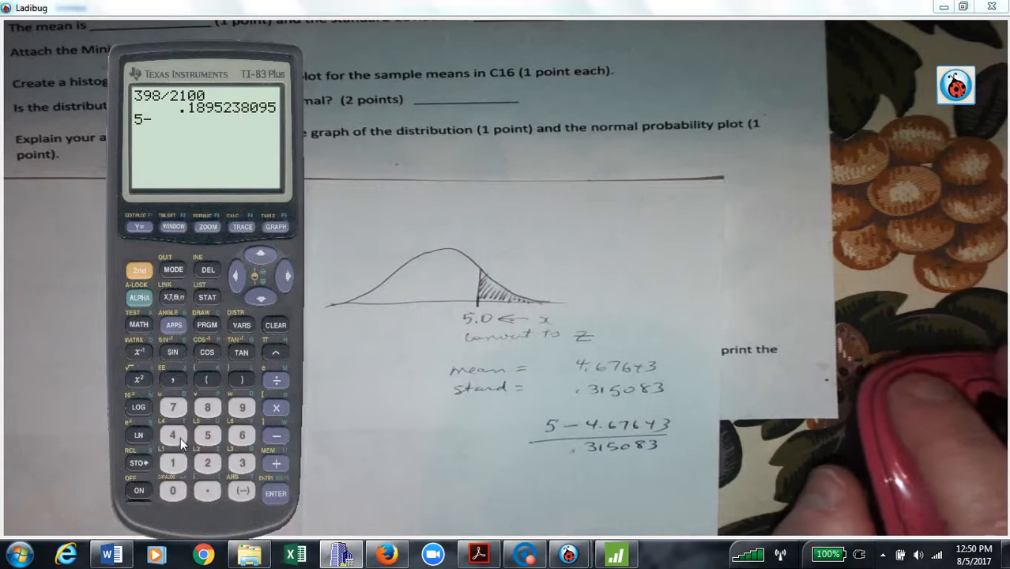
{"action": "left_click", "coordinate": [175, 436]}
{"action": "left_click", "coordinate": [215, 490]}
{"action": "left_click", "coordinate": [237, 435]}
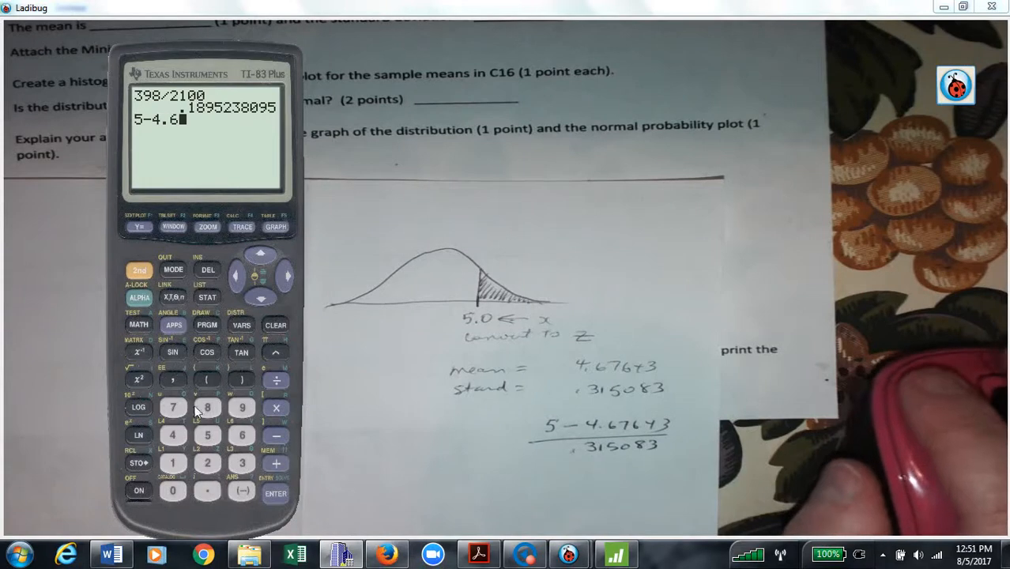
{"action": "left_click", "coordinate": [181, 409]}
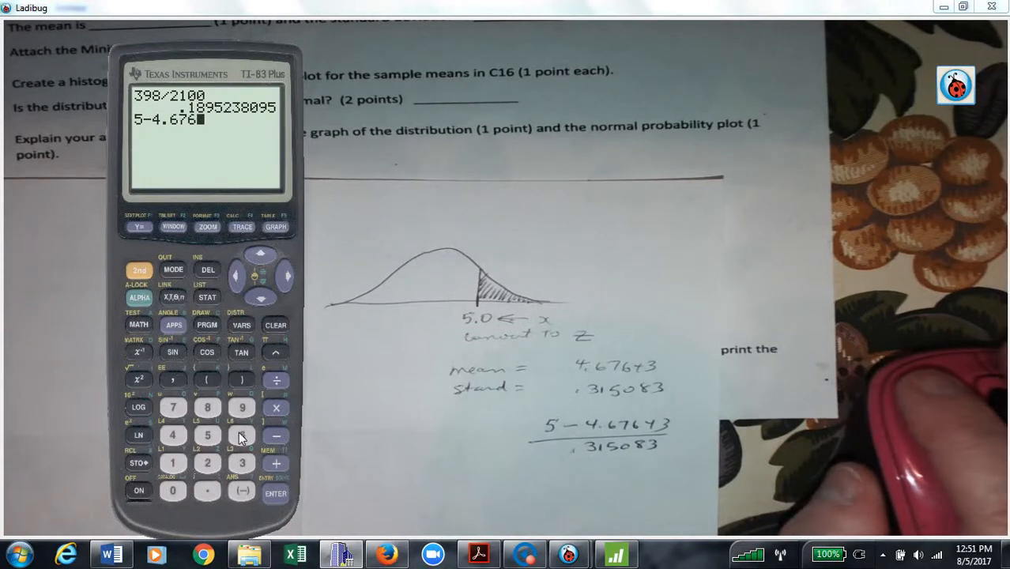
{"action": "left_click", "coordinate": [237, 464]}
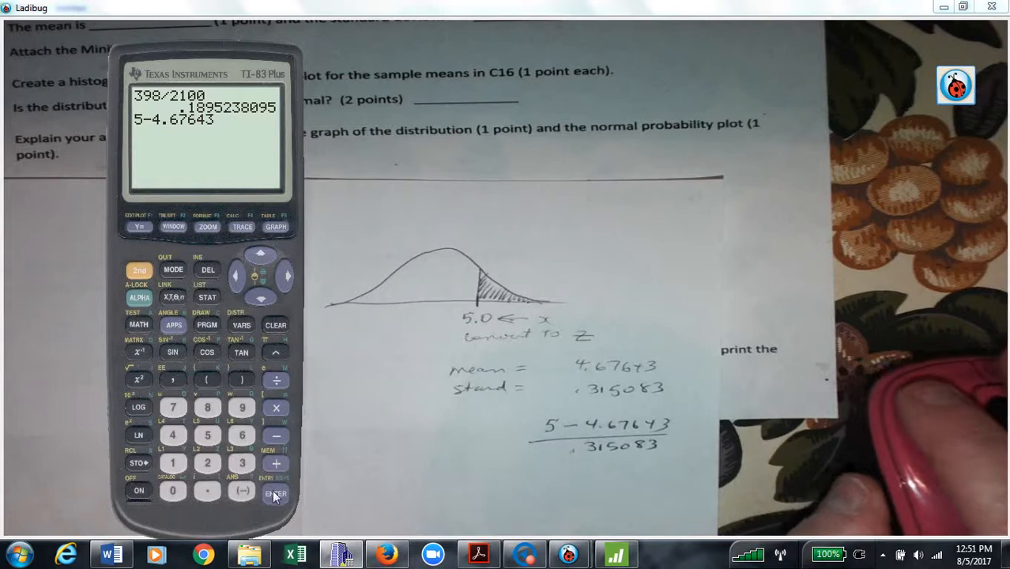
{"action": "left_click", "coordinate": [272, 491]}
Divide the result by .315083 to get the z-score 1.02693576.
{"action": "left_click", "coordinate": [207, 491]}
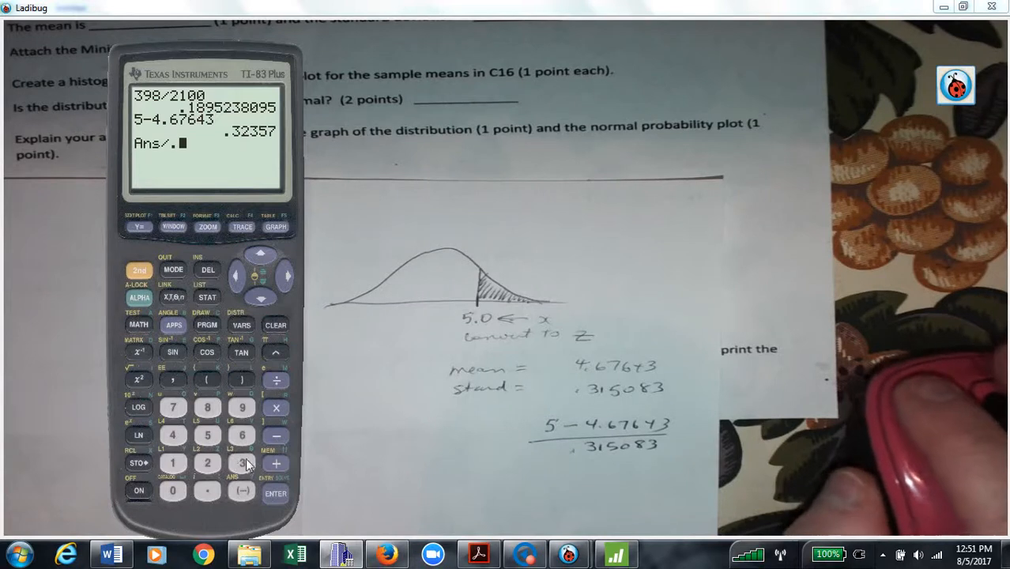
{"action": "left_click", "coordinate": [178, 464]}
{"action": "left_click", "coordinate": [208, 439]}
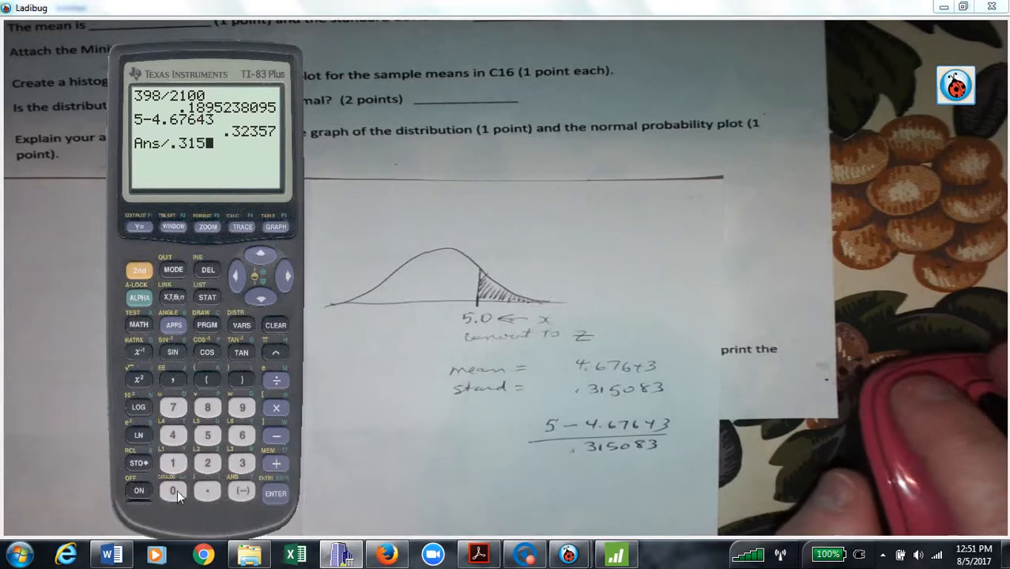
{"action": "left_click", "coordinate": [172, 491]}
{"action": "left_click", "coordinate": [207, 408]}
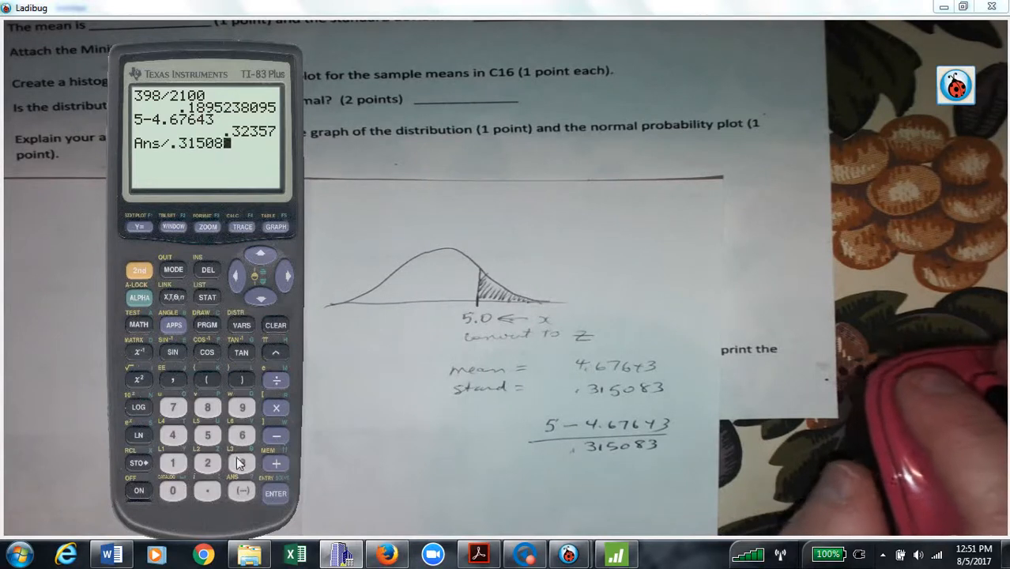
{"action": "left_click", "coordinate": [277, 494]}
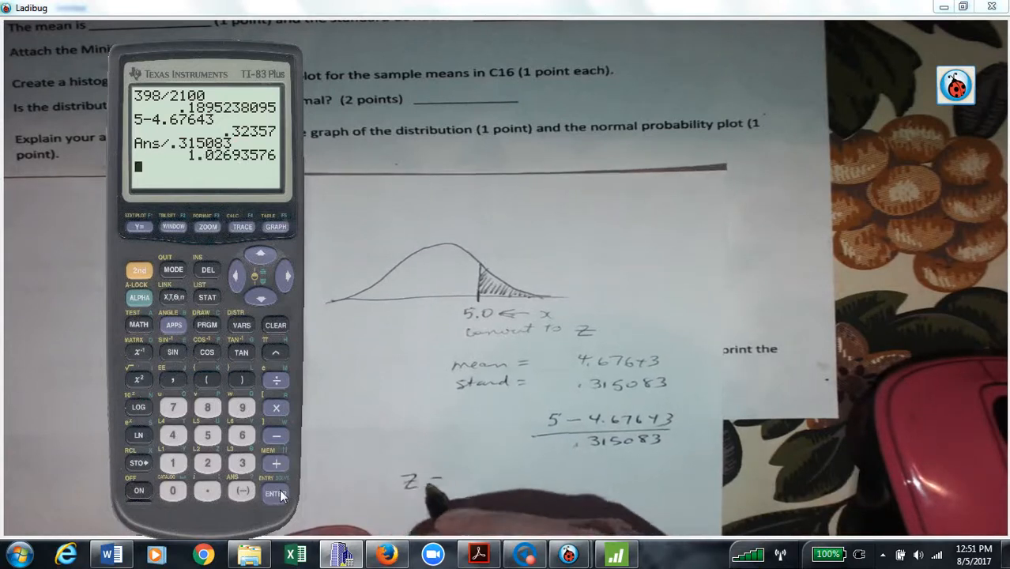
{"action": "left_click", "coordinate": [139, 271]}
Try invNorm on the z-score, dismiss the resulting domain error, and pause the screen recording.
{"action": "left_click", "coordinate": [242, 325]}
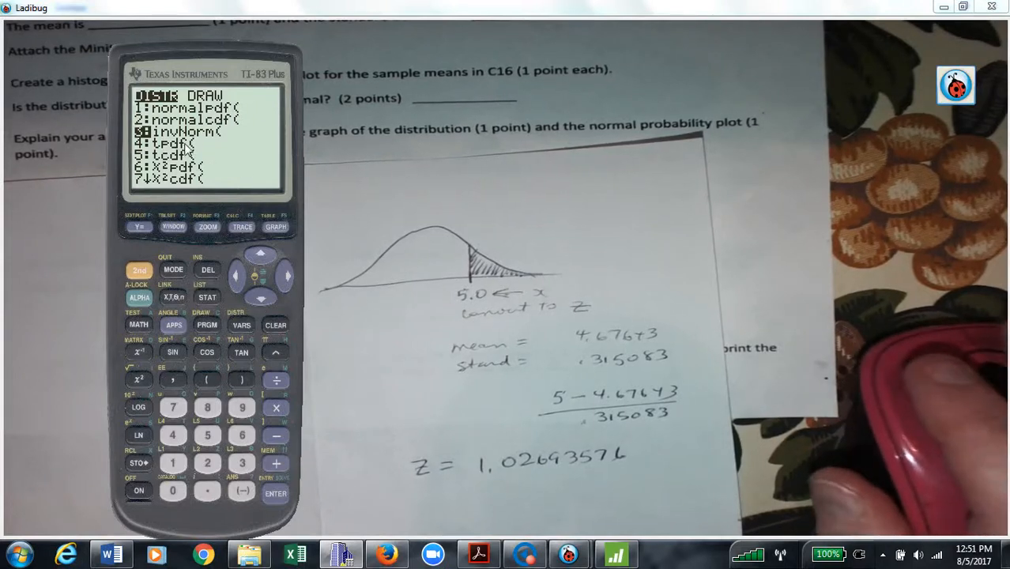
{"action": "left_click", "coordinate": [276, 493]}
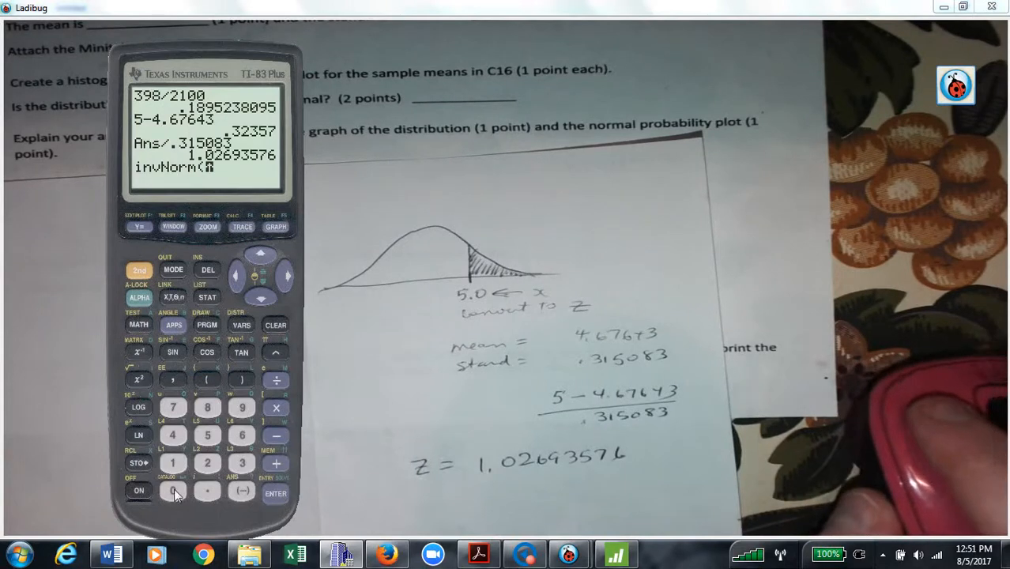
{"action": "left_click", "coordinate": [280, 496]}
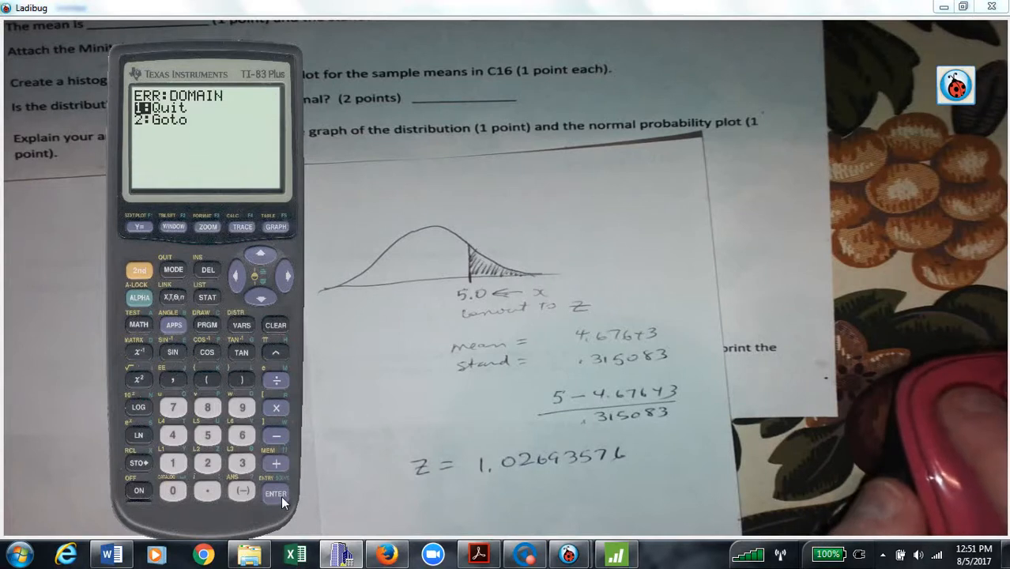
{"action": "left_click", "coordinate": [278, 327]}
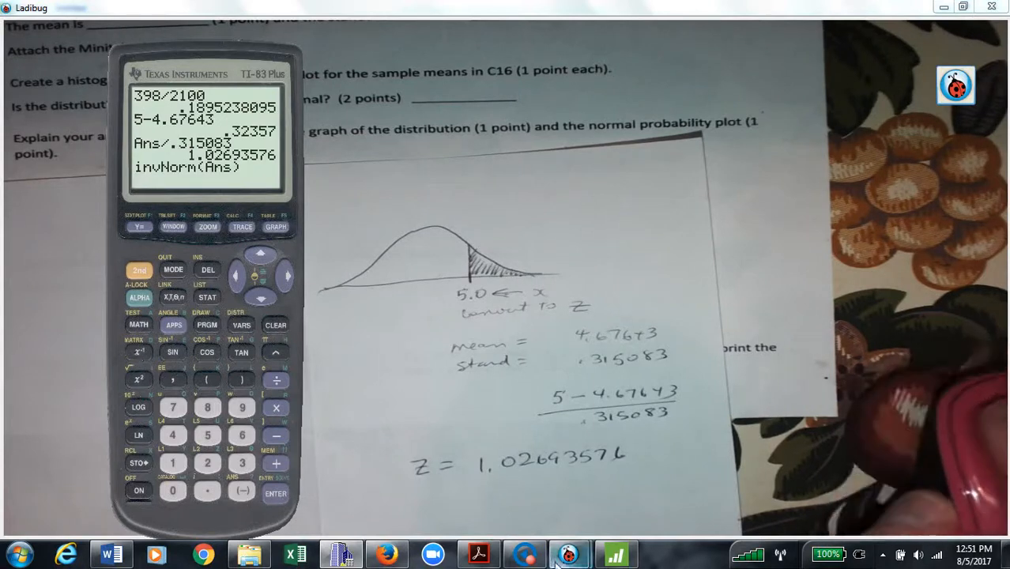
{"action": "left_click", "coordinate": [518, 560]}
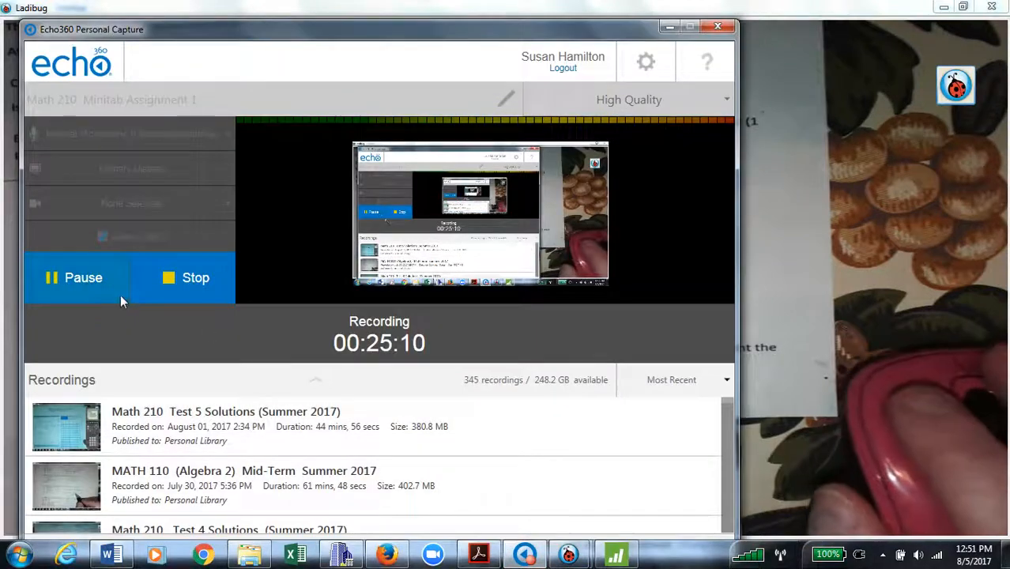
{"action": "left_click", "coordinate": [87, 286]}
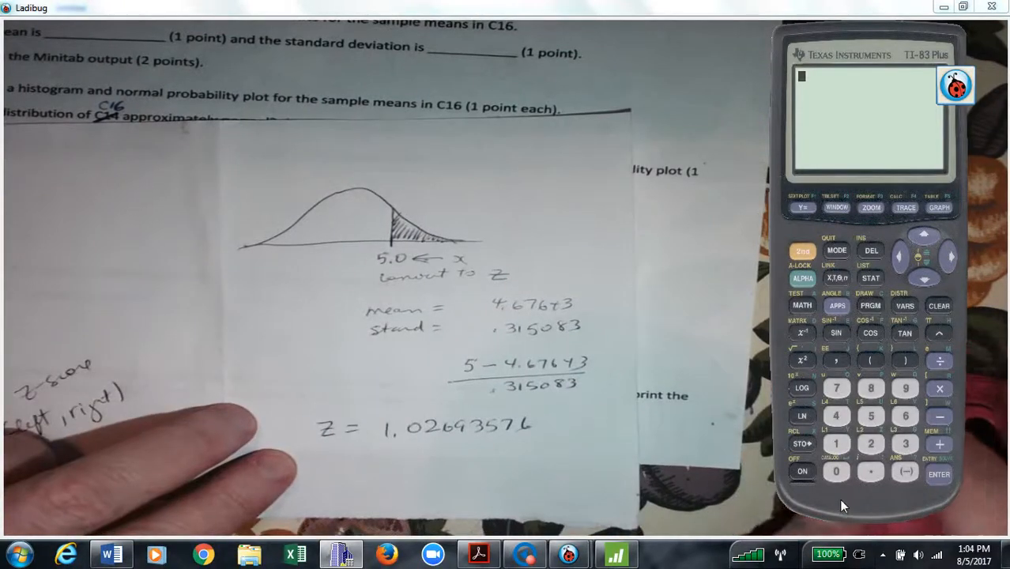
Move the calculator window left and insert normalcdf( from the distribution functions.
{"action": "left_click_drag", "start_coordinate": [840, 499], "coordinate": [768, 512]}
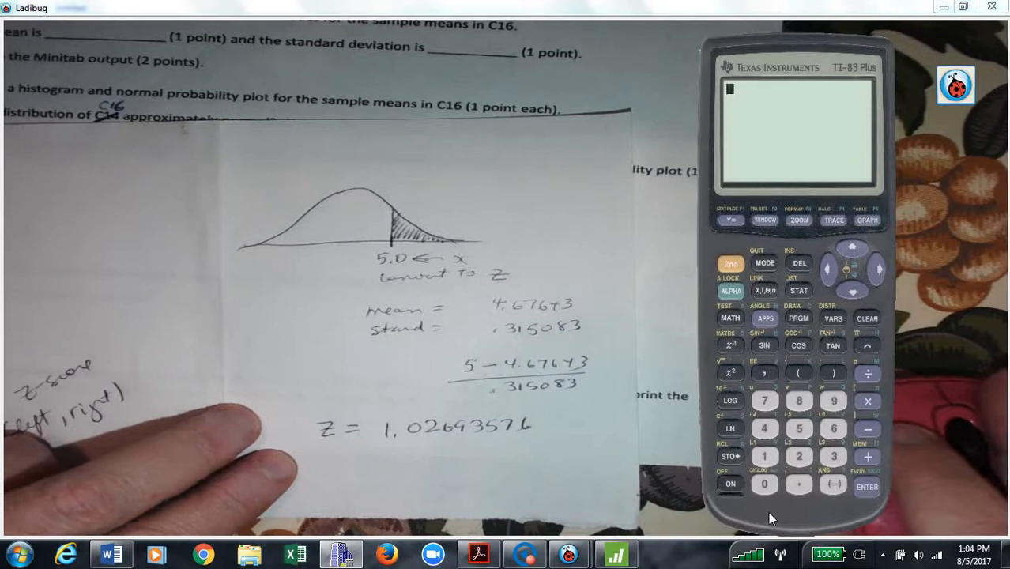
{"action": "left_click", "coordinate": [733, 262]}
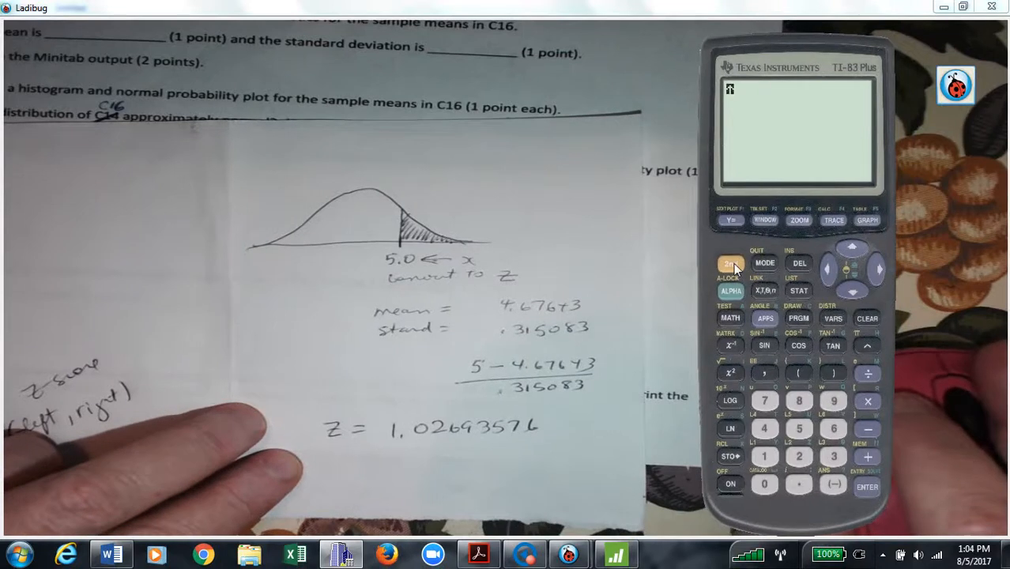
{"action": "left_click", "coordinate": [835, 316]}
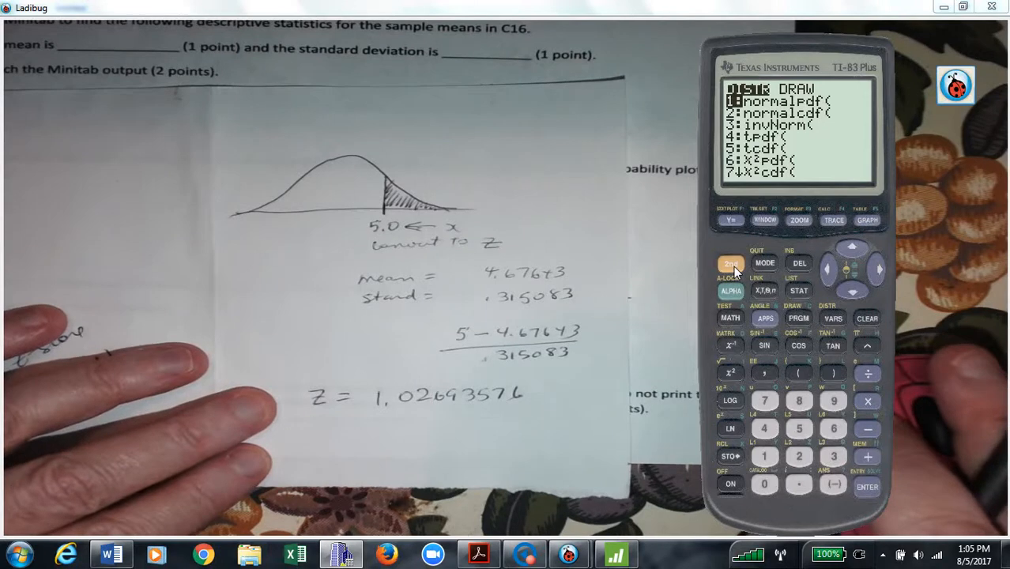
{"action": "left_click", "coordinate": [852, 292]}
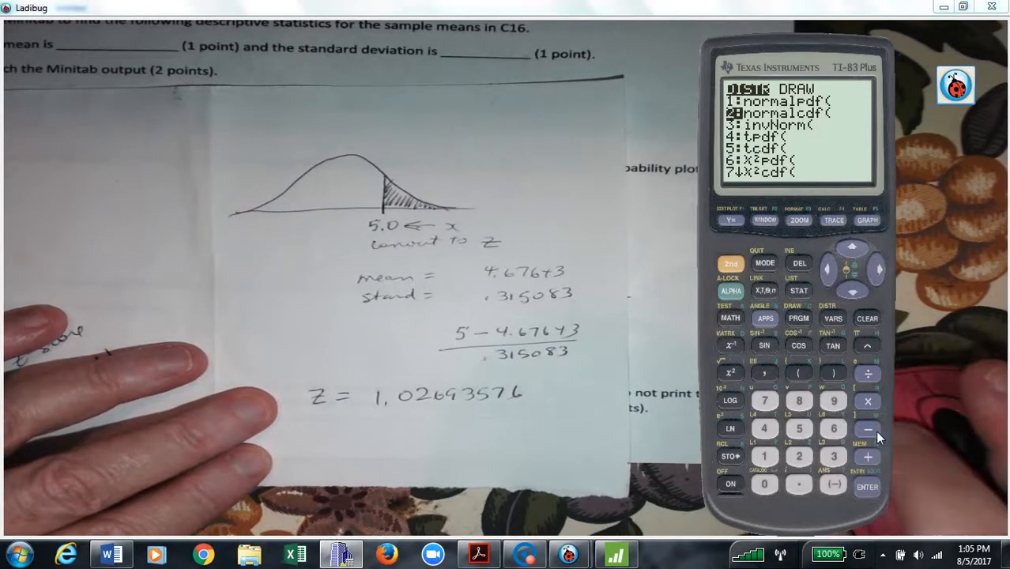
{"action": "left_click", "coordinate": [868, 481]}
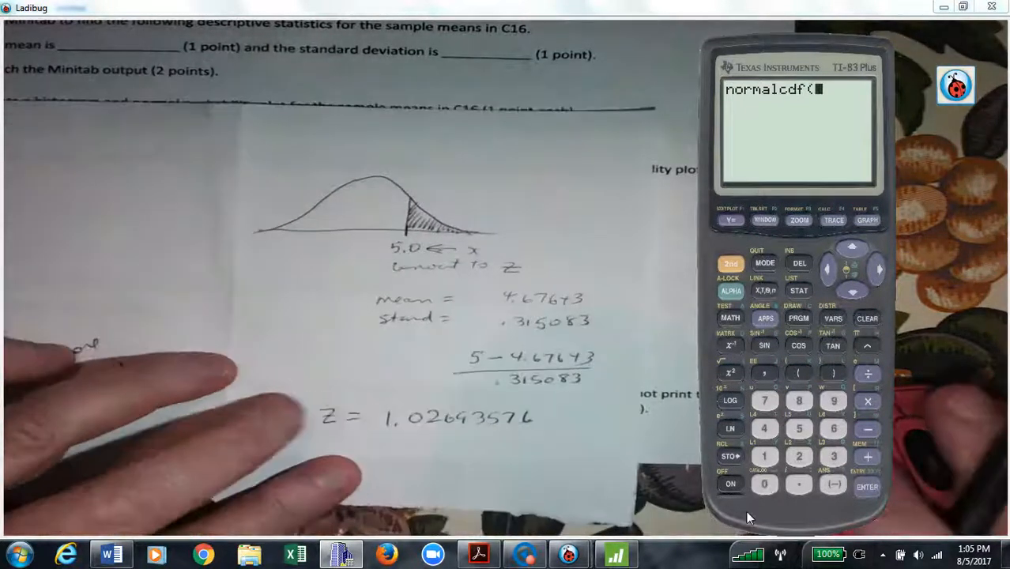
Enter the z-score 1.02693576 as normalcdf's lower bound.
{"action": "left_click", "coordinate": [766, 459]}
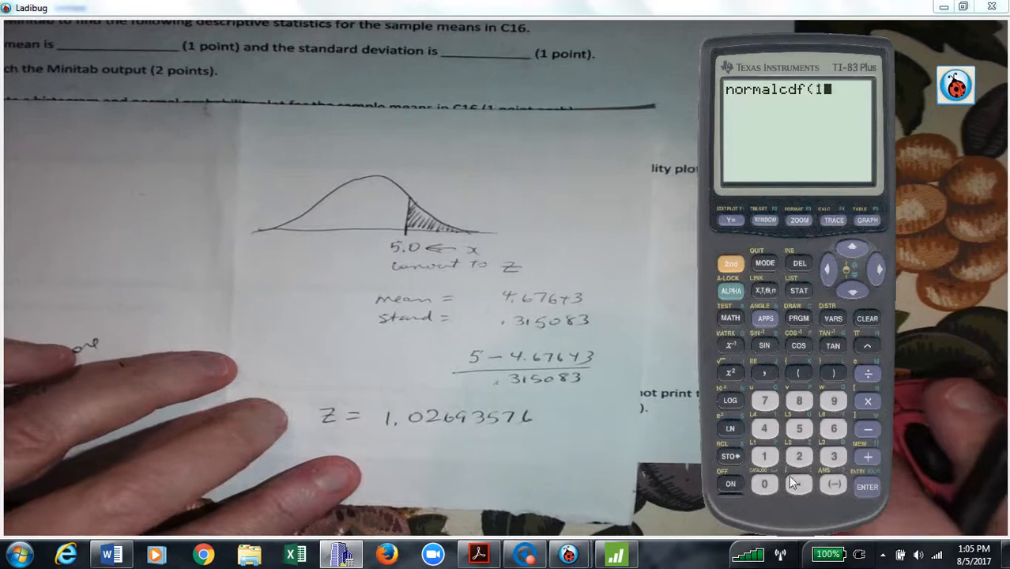
{"action": "left_click", "coordinate": [801, 485]}
{"action": "left_click", "coordinate": [771, 490]}
{"action": "left_click", "coordinate": [799, 457]}
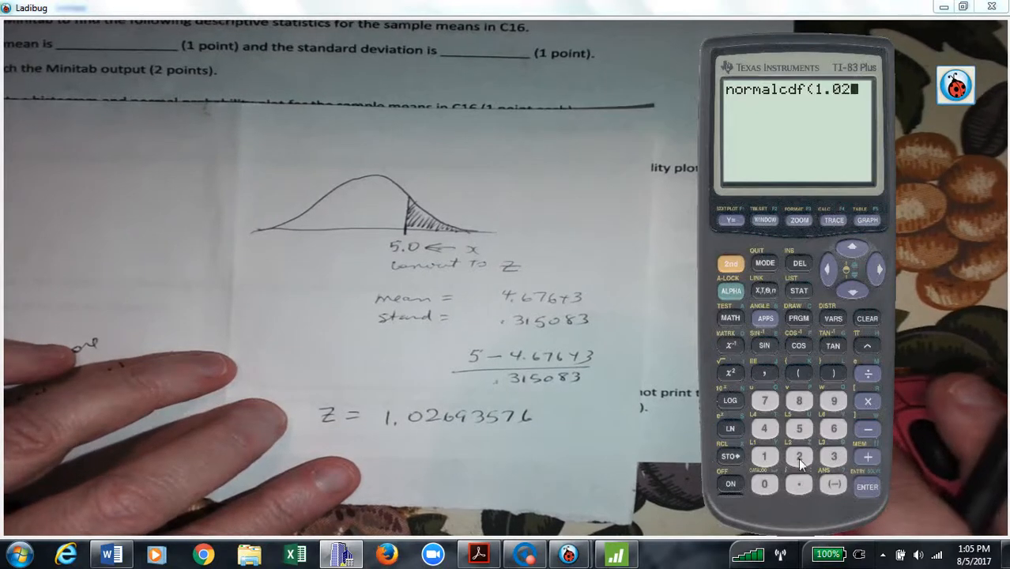
{"action": "left_click", "coordinate": [834, 429]}
{"action": "left_click", "coordinate": [834, 402]}
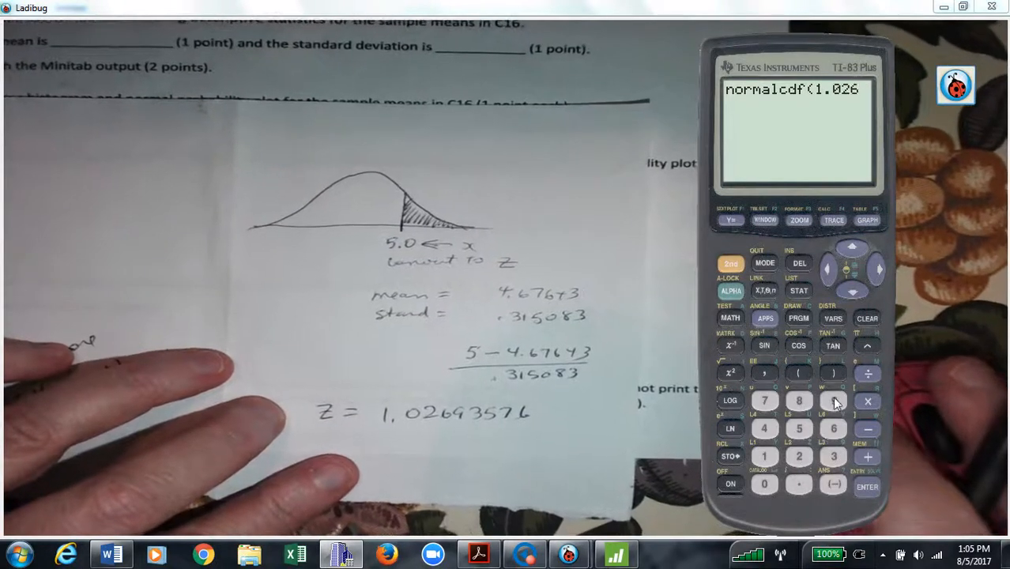
{"action": "left_click", "coordinate": [833, 457]}
{"action": "left_click", "coordinate": [800, 428]}
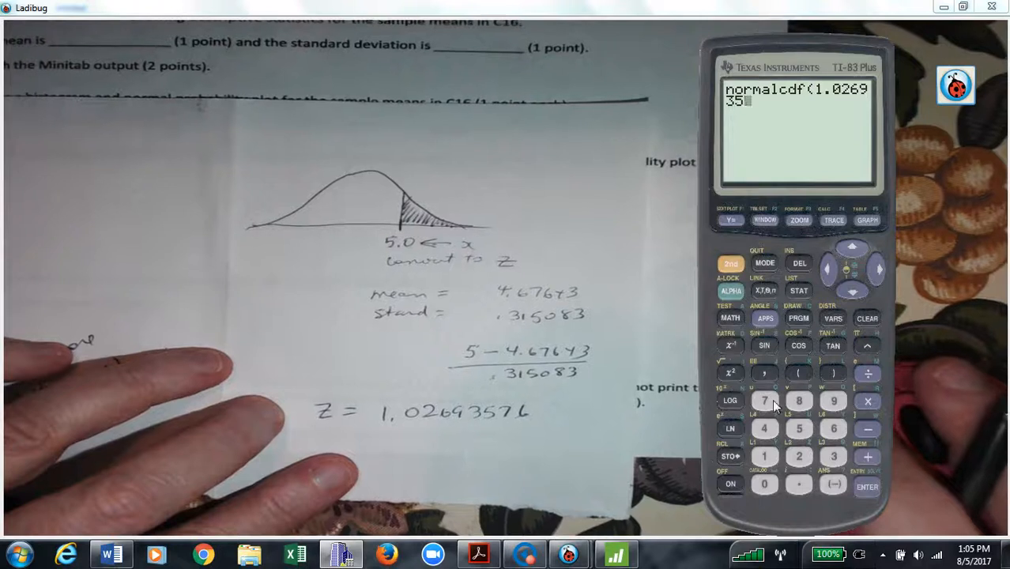
{"action": "left_click", "coordinate": [769, 401]}
{"action": "left_click", "coordinate": [834, 428]}
{"action": "left_click", "coordinate": [767, 373]}
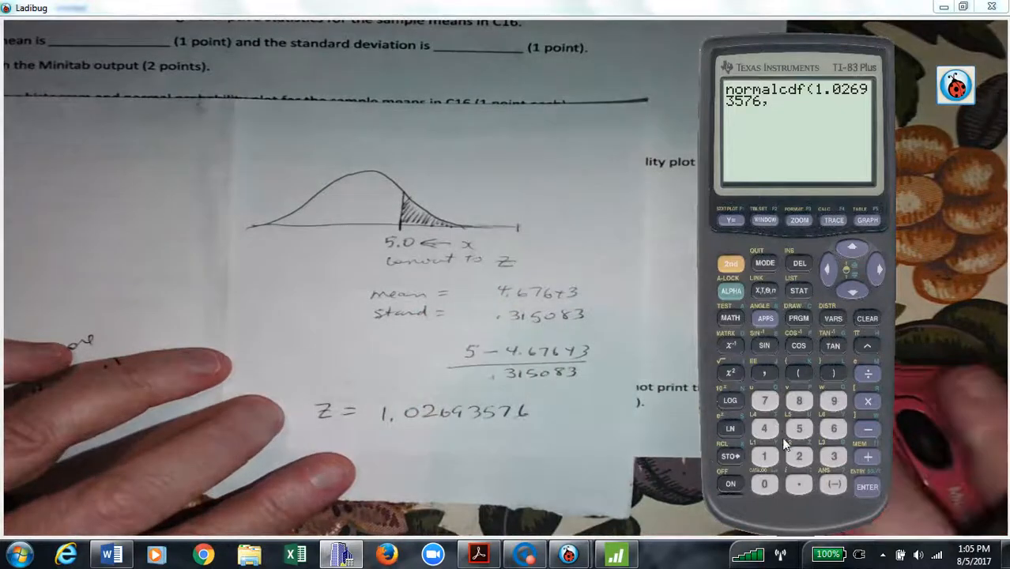
Set the upper bound to 1000 and evaluate, giving .1522253731.
{"action": "left_click", "coordinate": [764, 465]}
{"action": "left_click", "coordinate": [765, 476]}
{"action": "left_click", "coordinate": [765, 477]}
{"action": "left_click", "coordinate": [765, 477]}
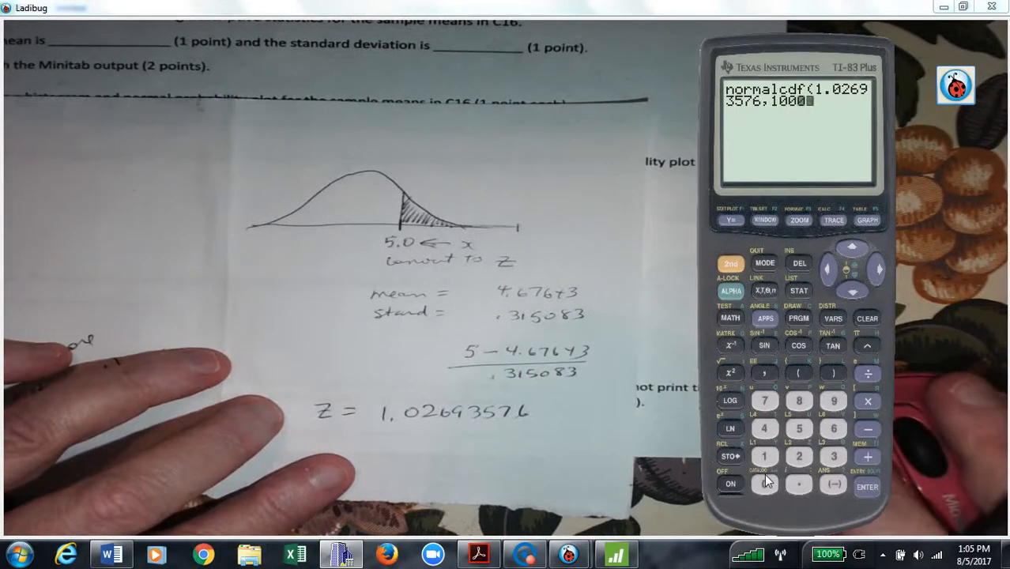
{"action": "left_click", "coordinate": [840, 371]}
{"action": "left_click", "coordinate": [874, 487]}
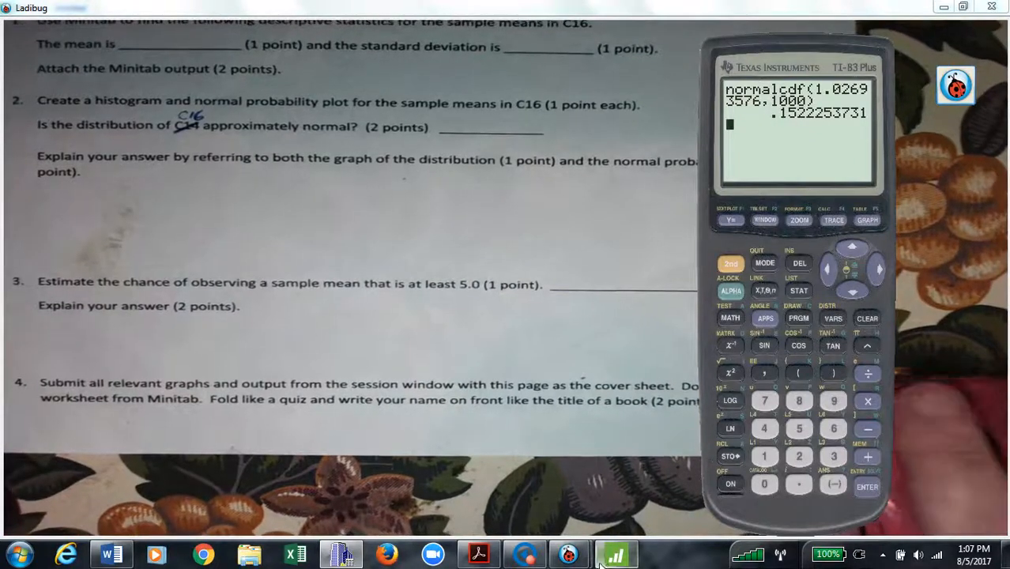
Bring Minitab forward and minimize the Probability Plot of C16 window.
{"action": "left_click", "coordinate": [605, 558]}
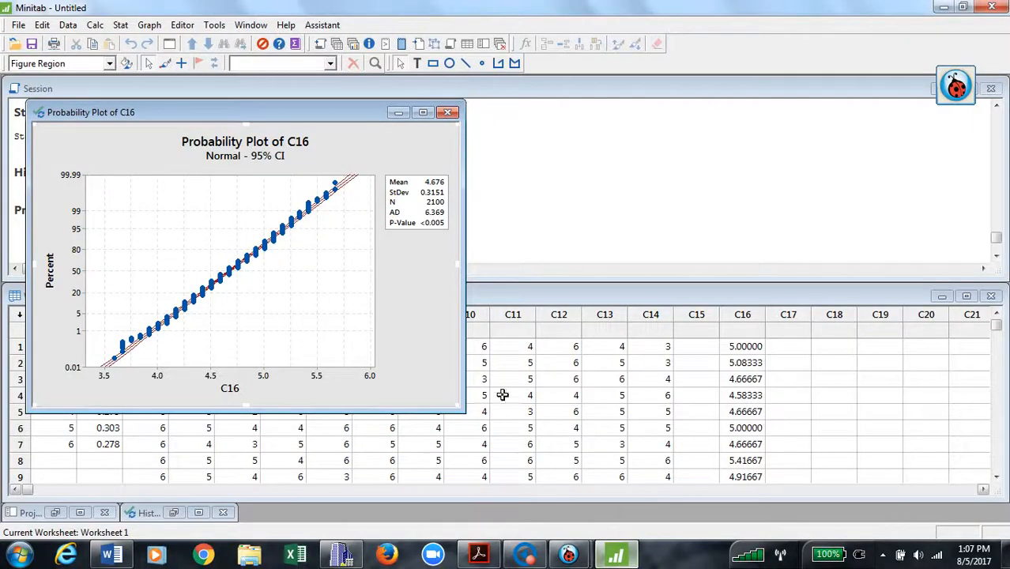
{"action": "left_click", "coordinate": [397, 113]}
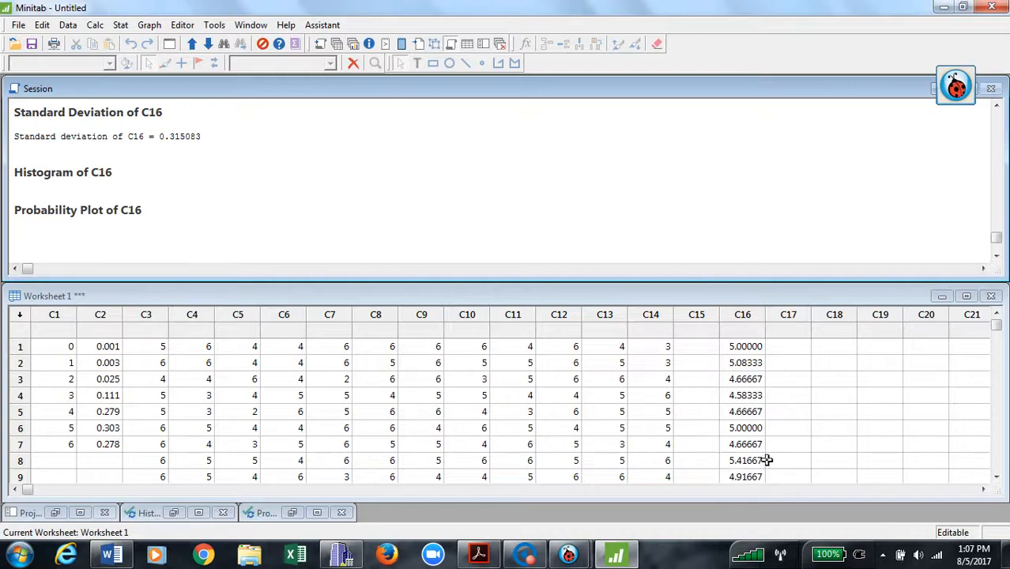
Set up Data > Sort to sort only C16, by C16 in decreasing order.
{"action": "left_click", "coordinate": [95, 25]}
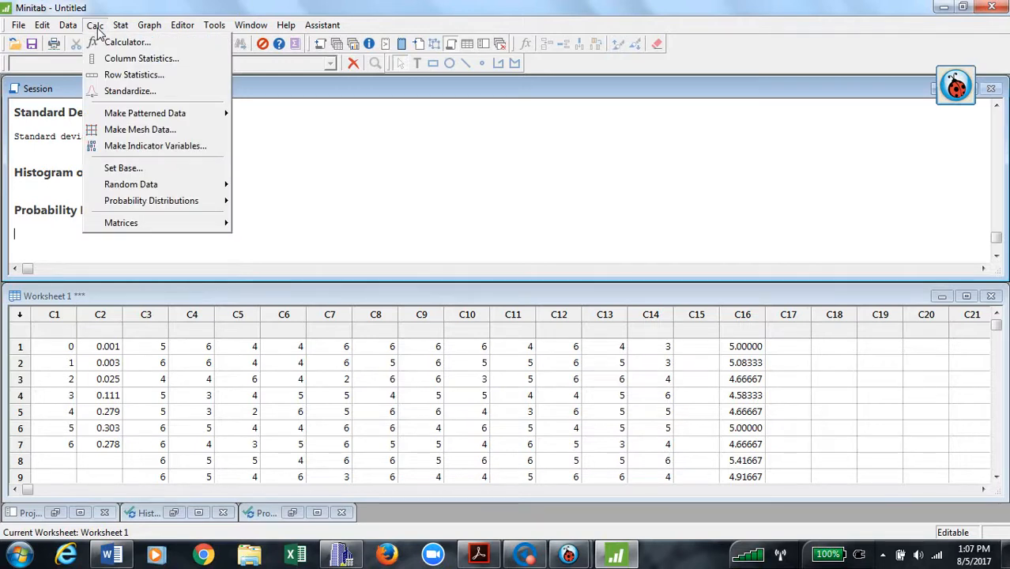
{"action": "mouse_move", "coordinate": [76, 33]}
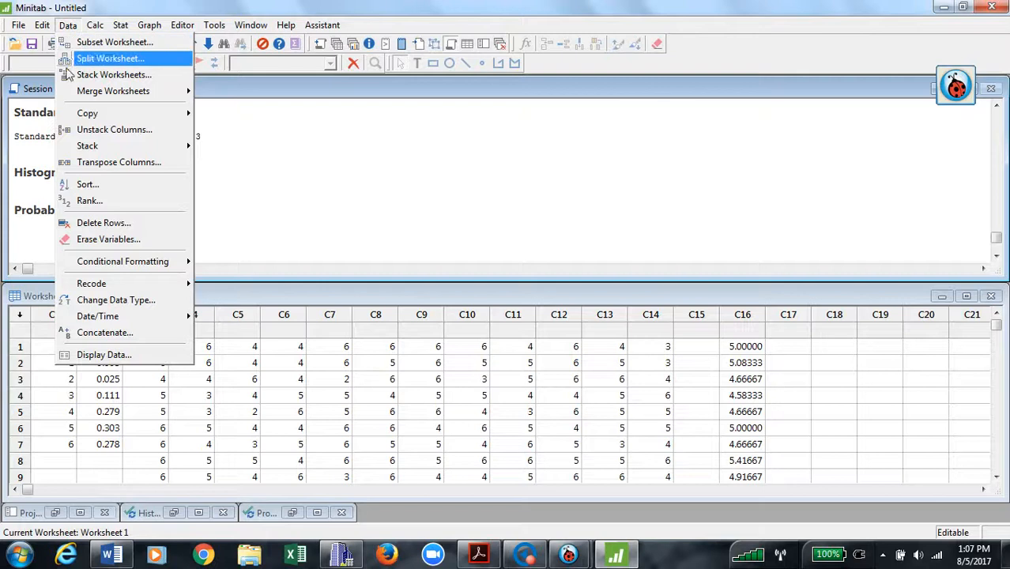
{"action": "left_click", "coordinate": [87, 185]}
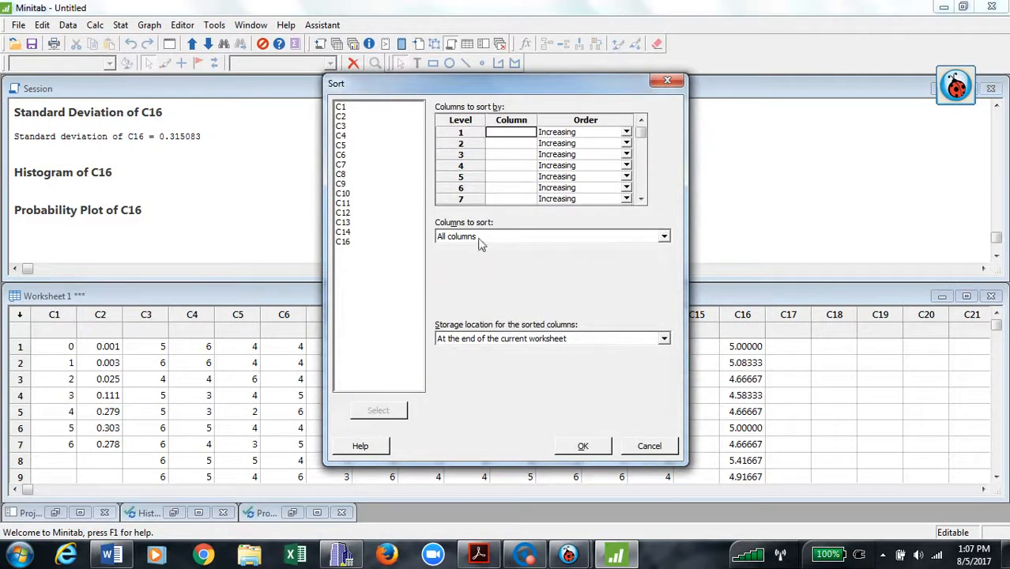
{"action": "double_click", "coordinate": [340, 242]}
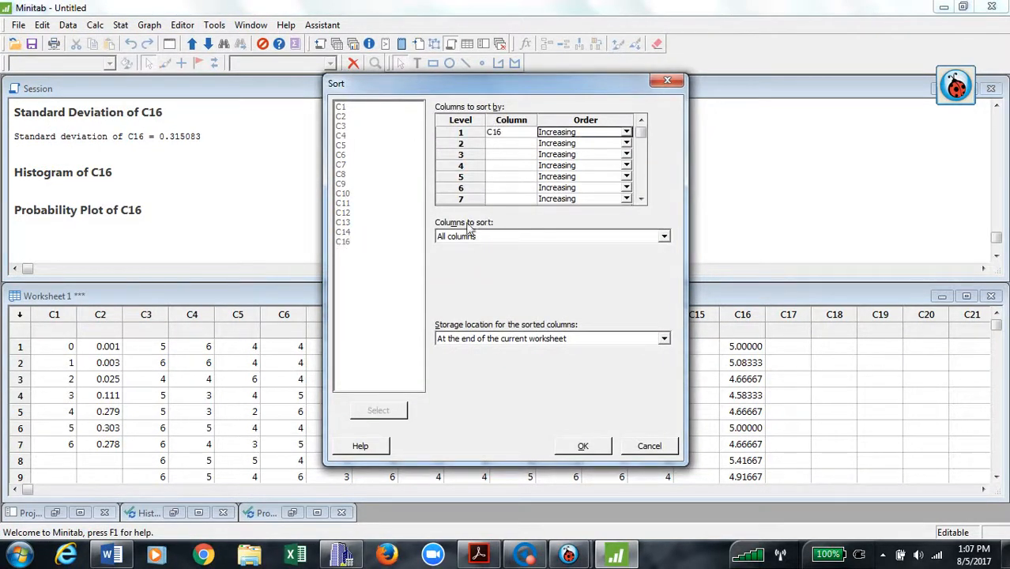
{"action": "left_click", "coordinate": [627, 133]}
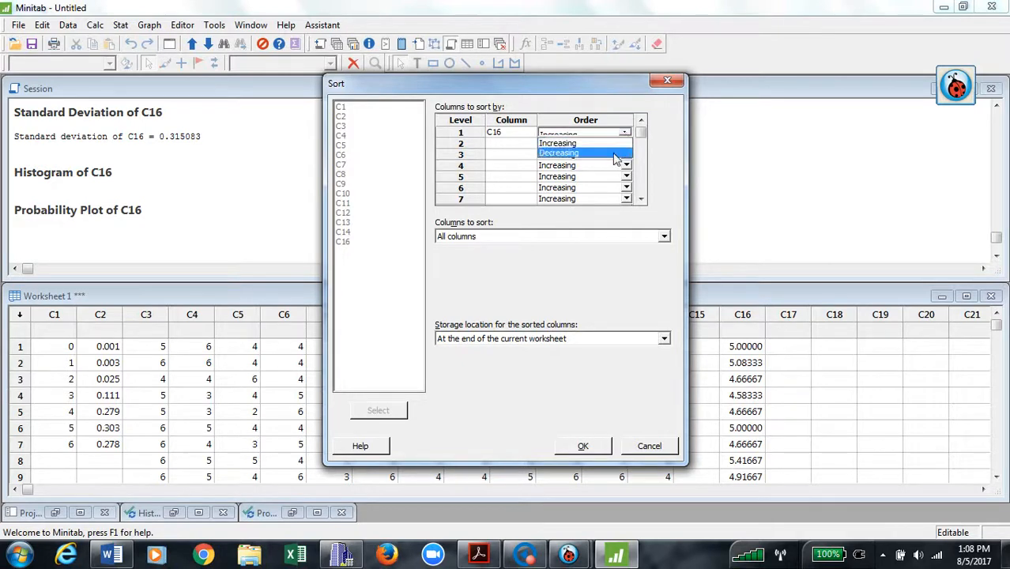
{"action": "left_click", "coordinate": [616, 156]}
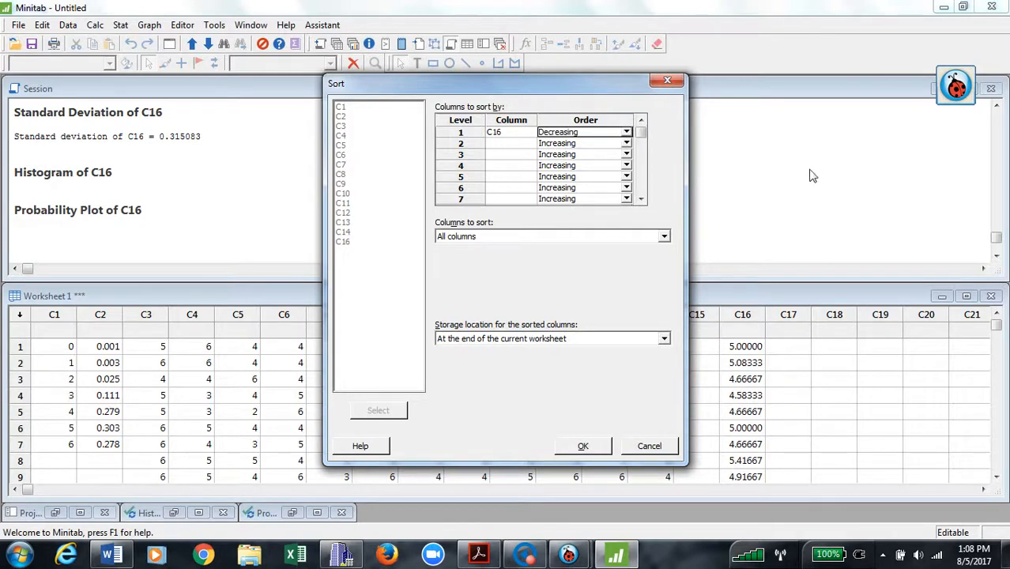
{"action": "left_click", "coordinate": [664, 238]}
{"action": "left_click", "coordinate": [622, 262]}
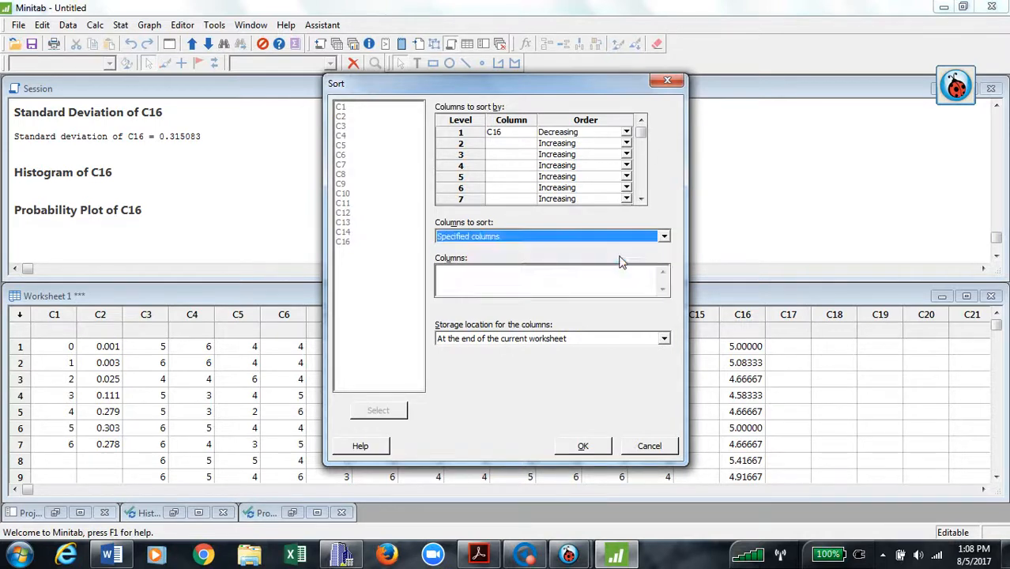
{"action": "left_click", "coordinate": [474, 286]}
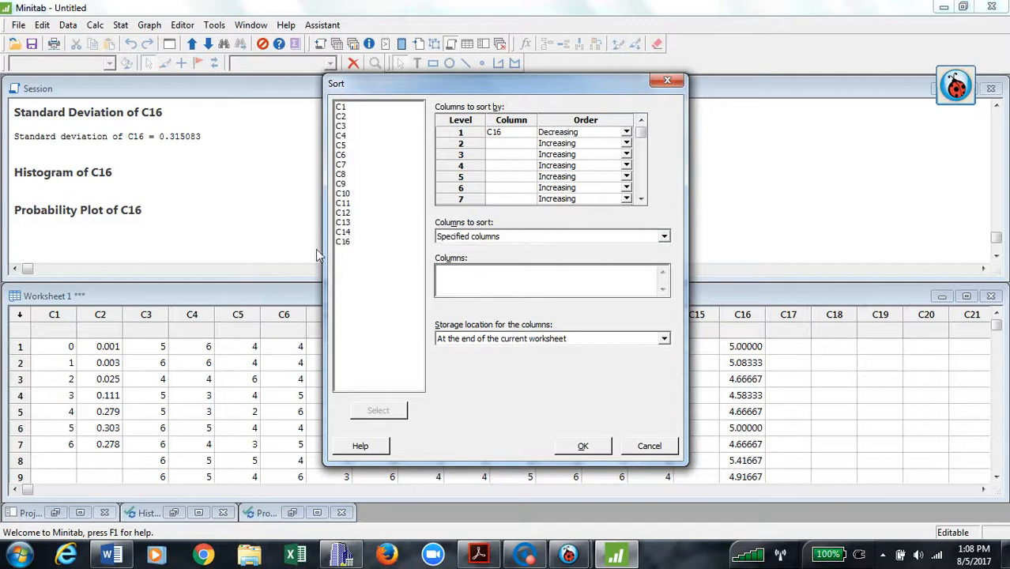
{"action": "double_click", "coordinate": [343, 242]}
Run the sort into C17 'Sorted C16' and scroll to the last 5.00000 at row 414.
{"action": "left_click", "coordinate": [585, 448]}
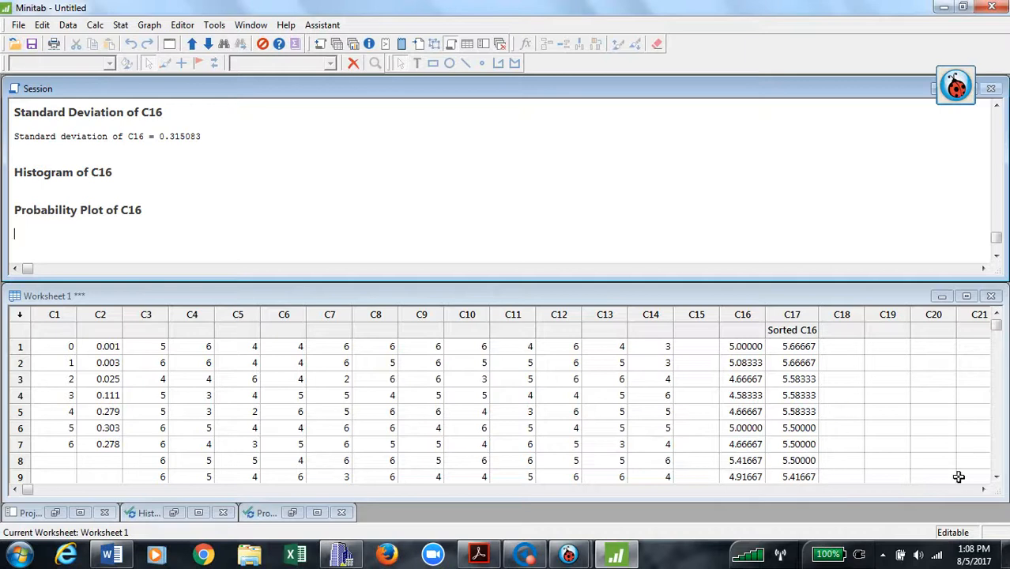
{"action": "left_click", "coordinate": [997, 477]}
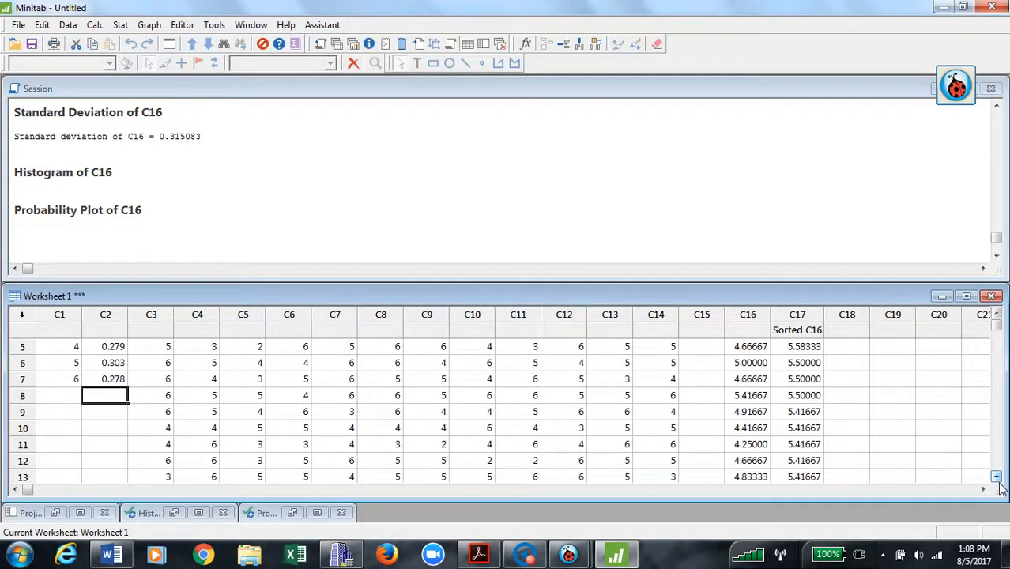
{"action": "left_click", "coordinate": [998, 479]}
{"action": "left_click", "coordinate": [997, 477]}
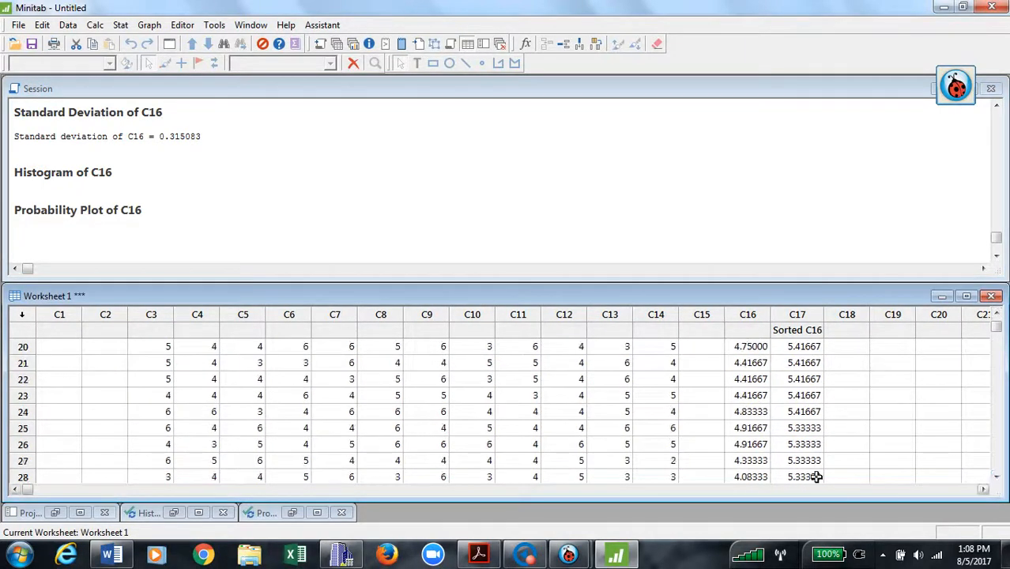
{"action": "left_click", "coordinate": [997, 478]}
{"action": "left_click_drag", "start_coordinate": [997, 479], "coordinate": [998, 483]}
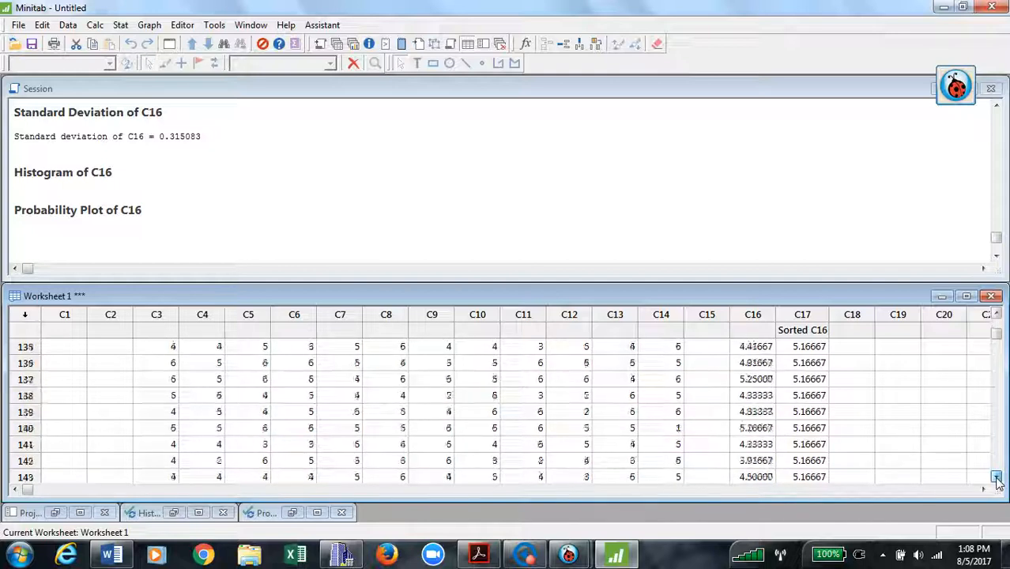
{"action": "left_click_drag", "start_coordinate": [998, 482], "coordinate": [998, 482]}
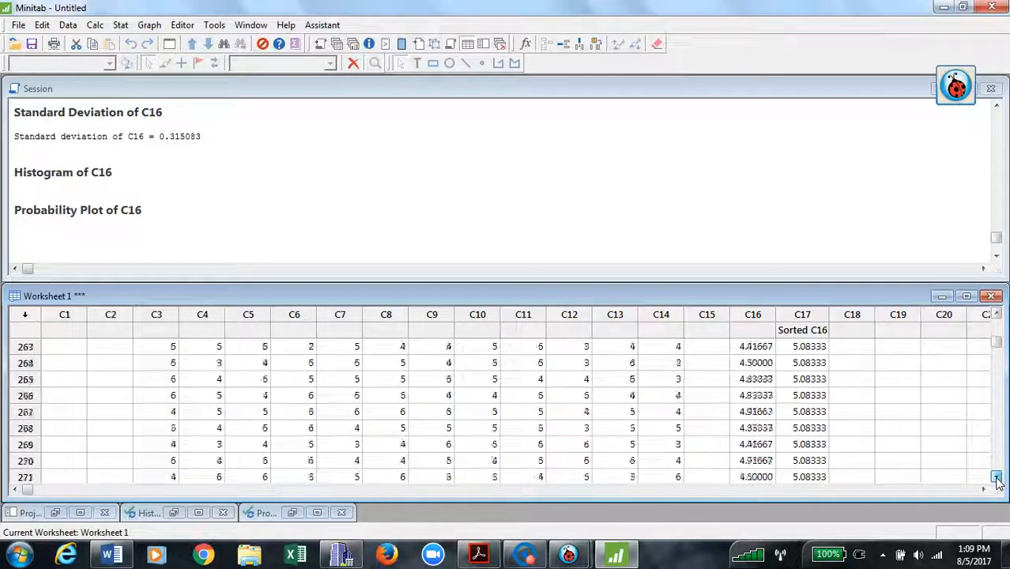
{"action": "left_click_drag", "start_coordinate": [998, 482], "coordinate": [997, 483]}
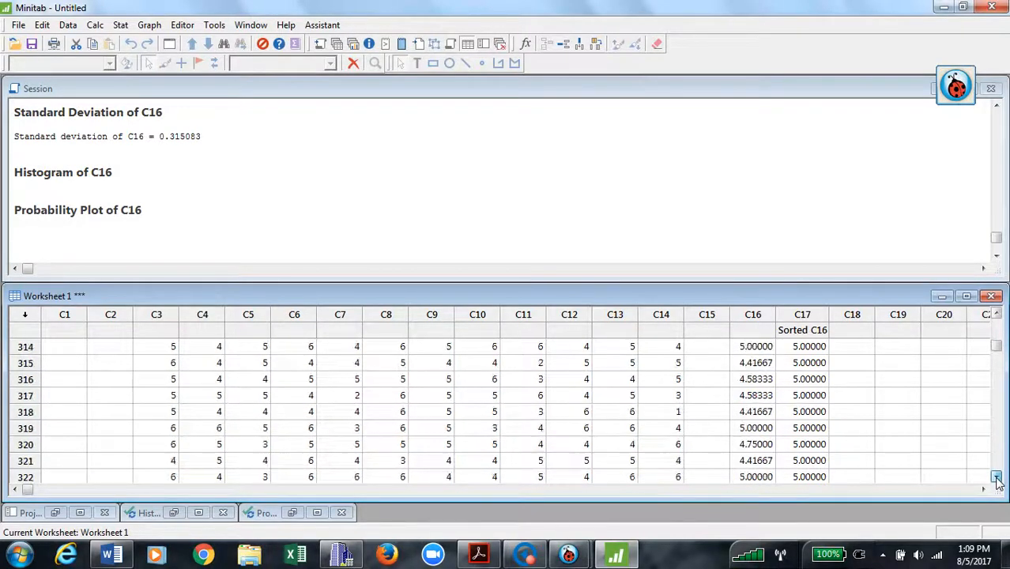
{"action": "left_click_drag", "start_coordinate": [998, 482], "coordinate": [998, 483]}
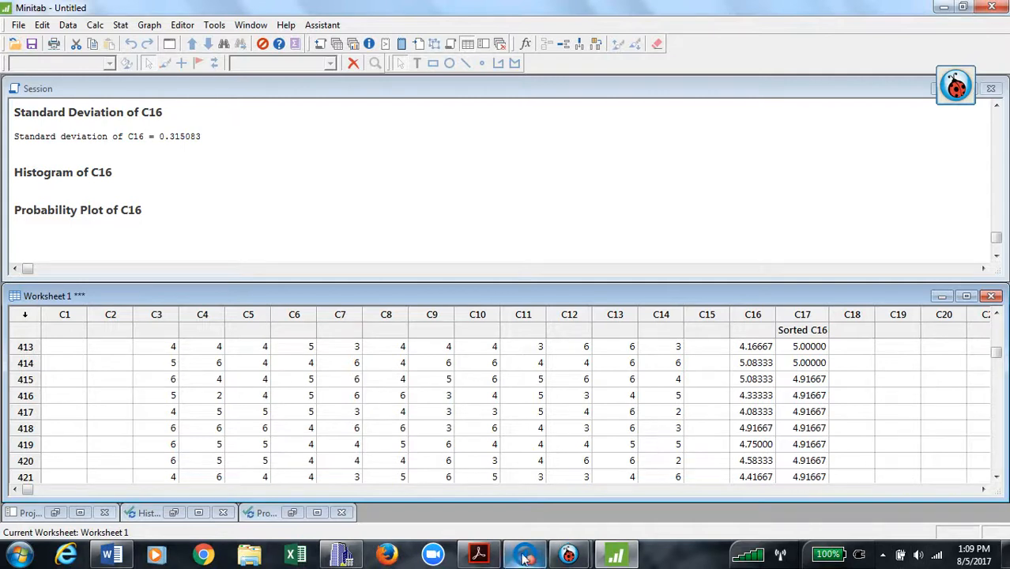
Check the count of means ≥ 5 in Minitab and show the probability written as 414/2100.
{"action": "mouse_move", "coordinate": [580, 558]}
{"action": "left_click", "coordinate": [487, 506]}
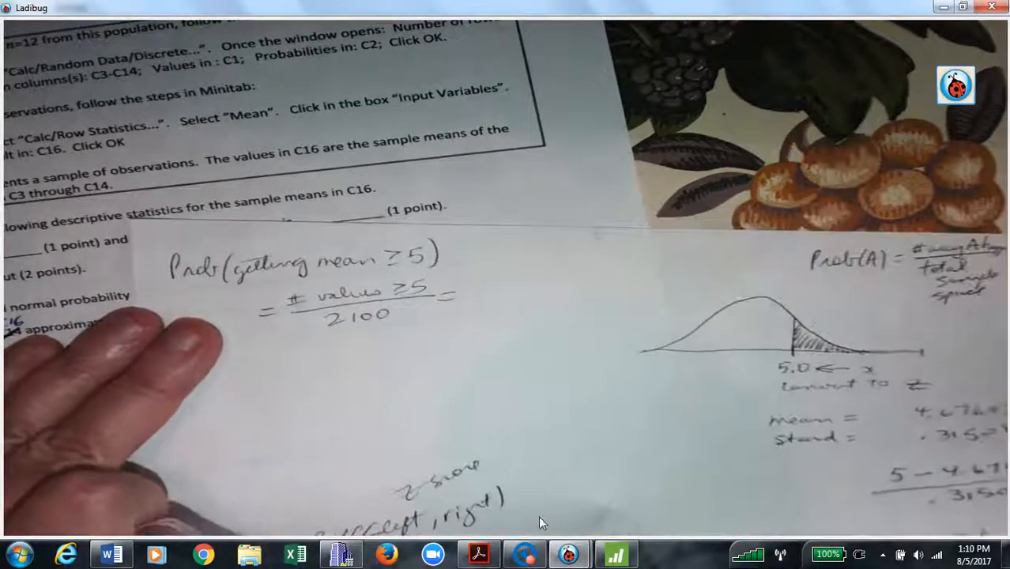
{"action": "left_click", "coordinate": [613, 557]}
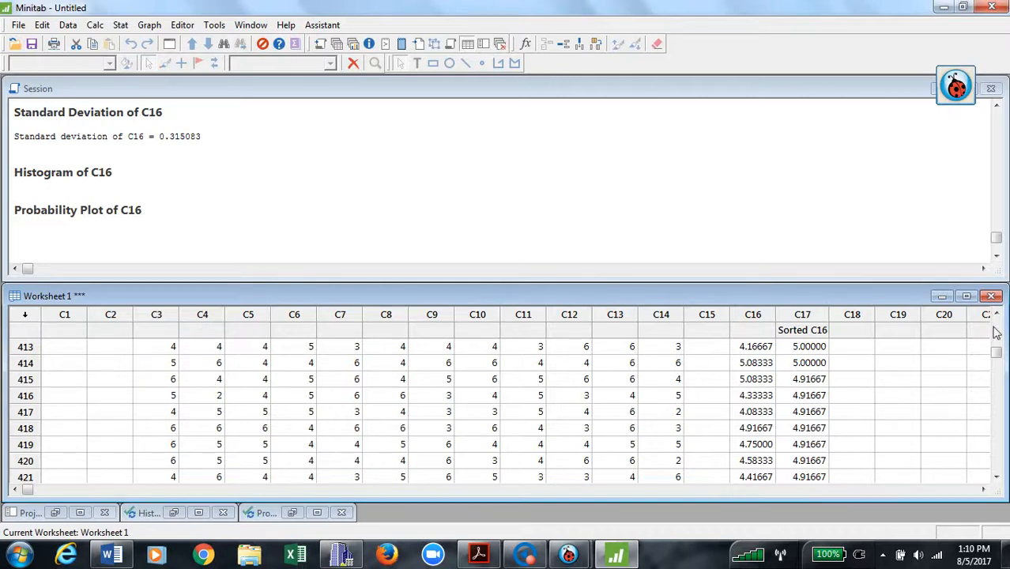
{"action": "mouse_move", "coordinate": [569, 556]}
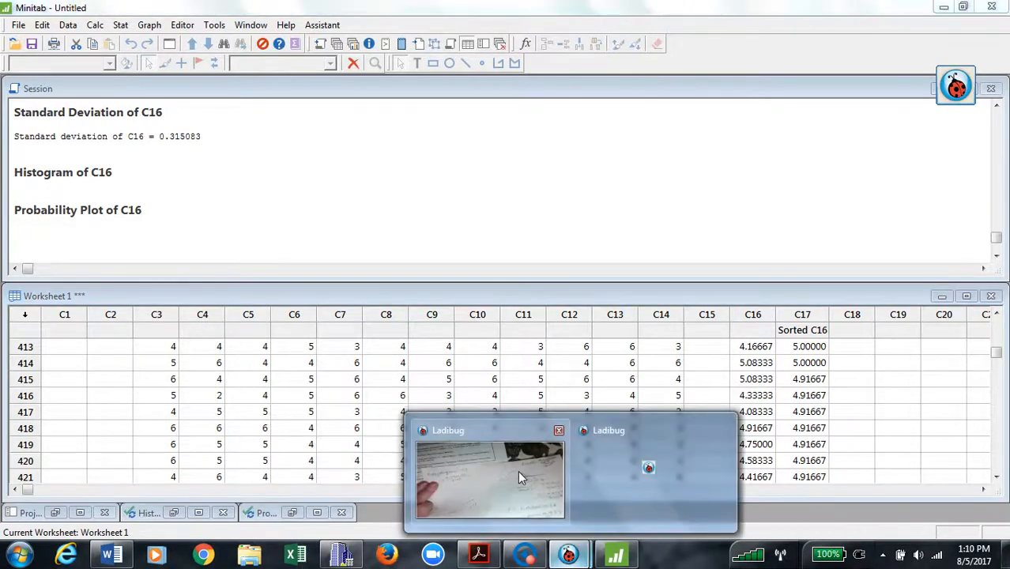
{"action": "left_click", "coordinate": [518, 470]}
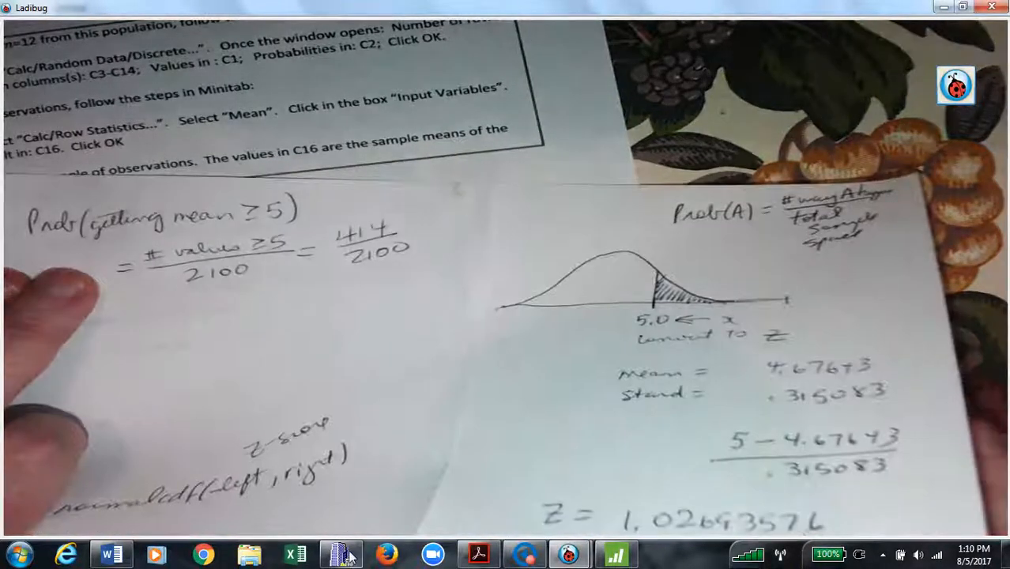
Compute 414/2100 on the TI-83 Plus emulator (.1971428571), then bring Echo360's capture window forward.
{"action": "left_click", "coordinate": [345, 556]}
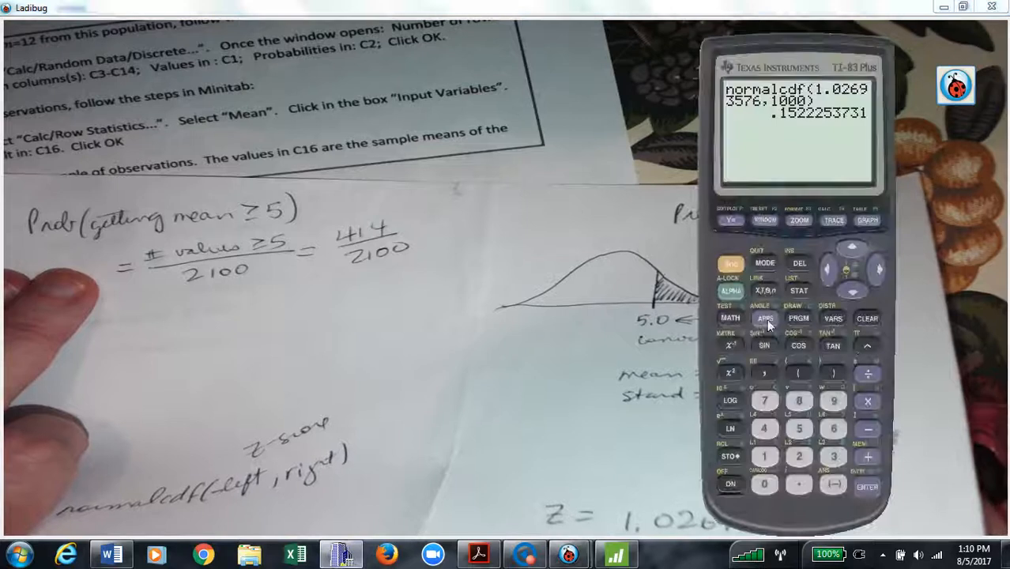
{"action": "left_click", "coordinate": [769, 425]}
{"action": "type", "text": "/"}
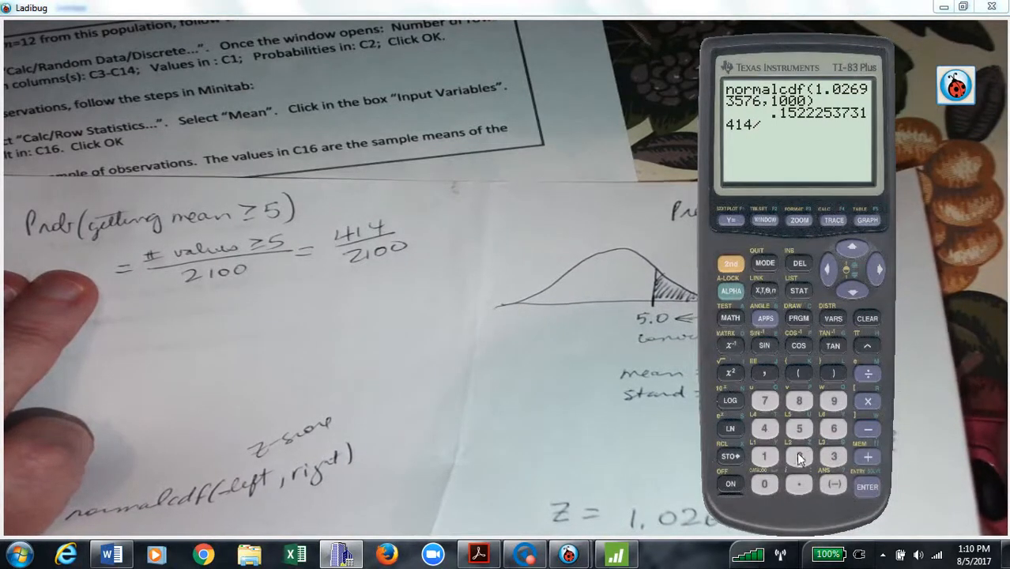
{"action": "type", "text": "2100"}
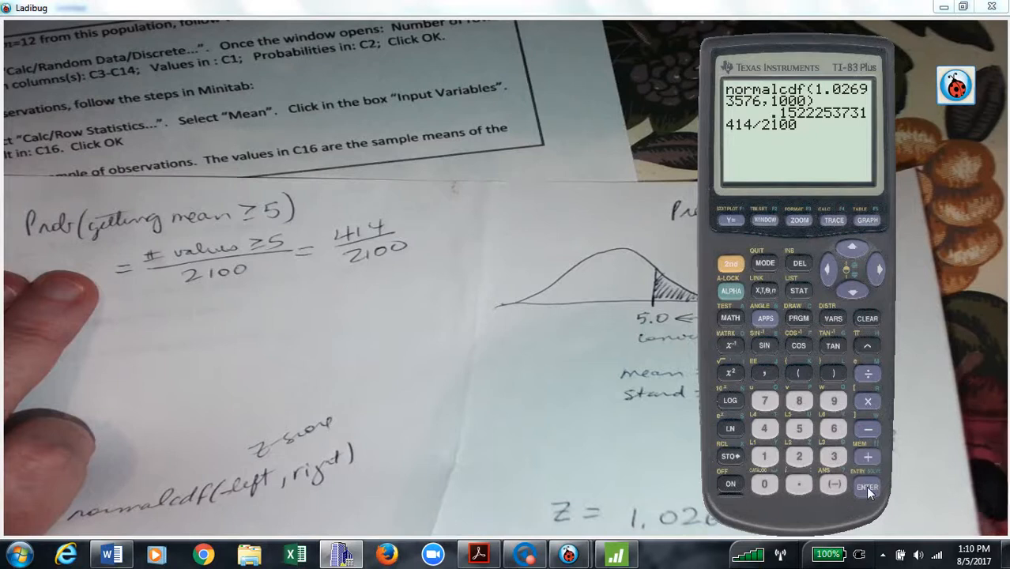
{"action": "left_click", "coordinate": [866, 486]}
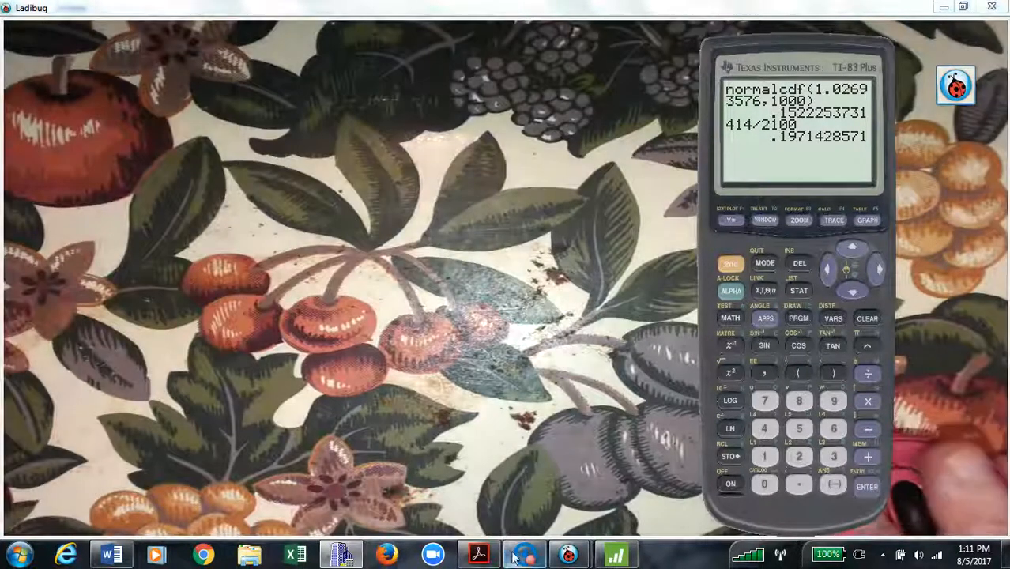
{"action": "left_click", "coordinate": [522, 556]}
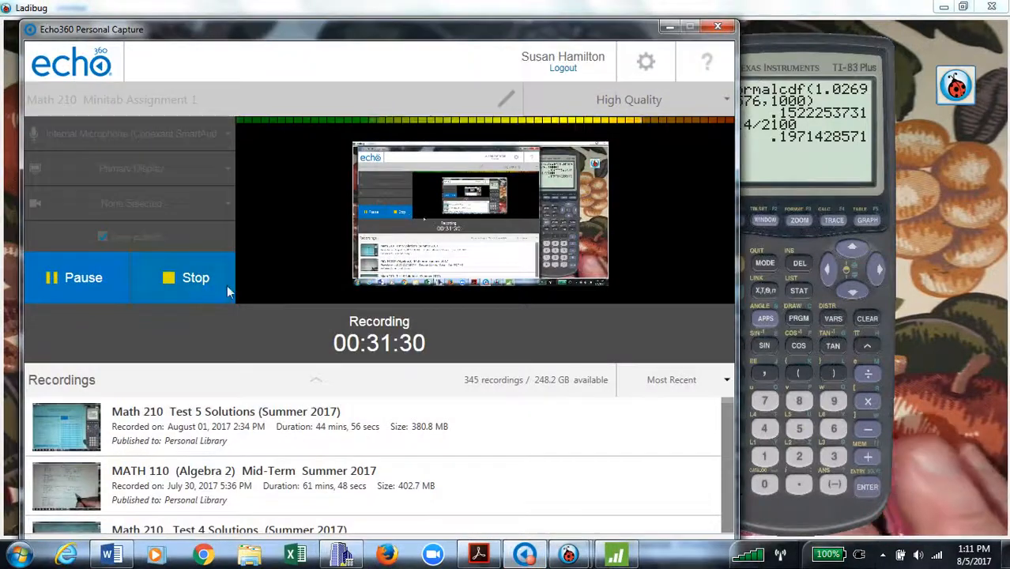